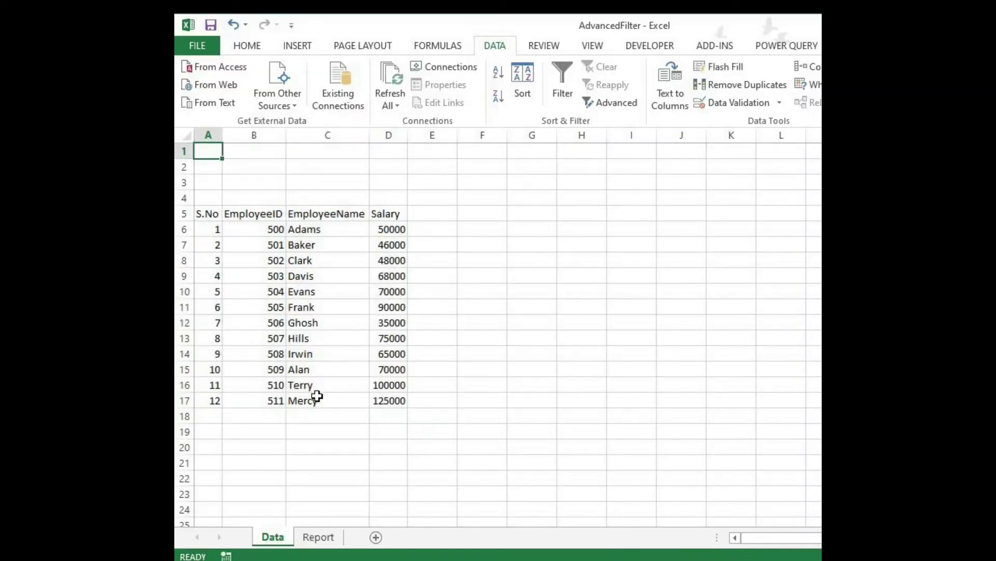
Examine the employee table on the Data sheet, including its column headers, records and full extent A5:D17.
{"action": "key", "text": "shift+Down"}
{"action": "key", "text": "ctrl+q"}
{"action": "left_click", "coordinate": [317, 397]}
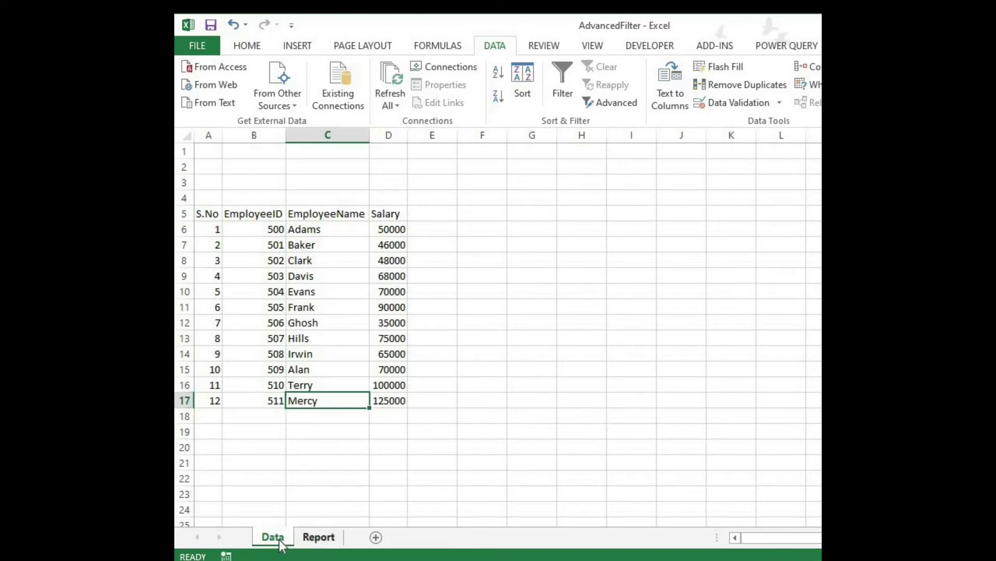
{"action": "key", "text": "ctrl+a"}
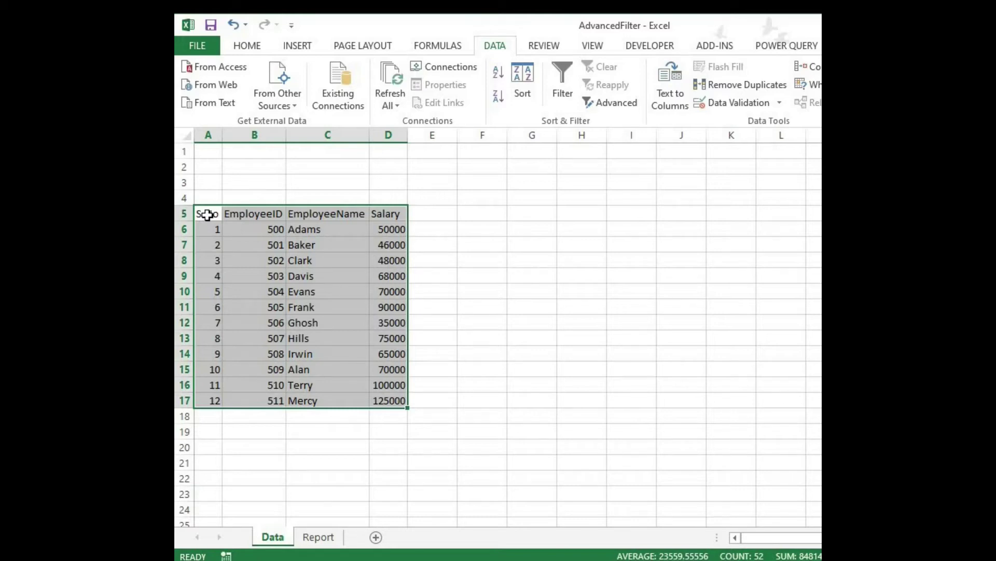
{"action": "left_click", "coordinate": [210, 216]}
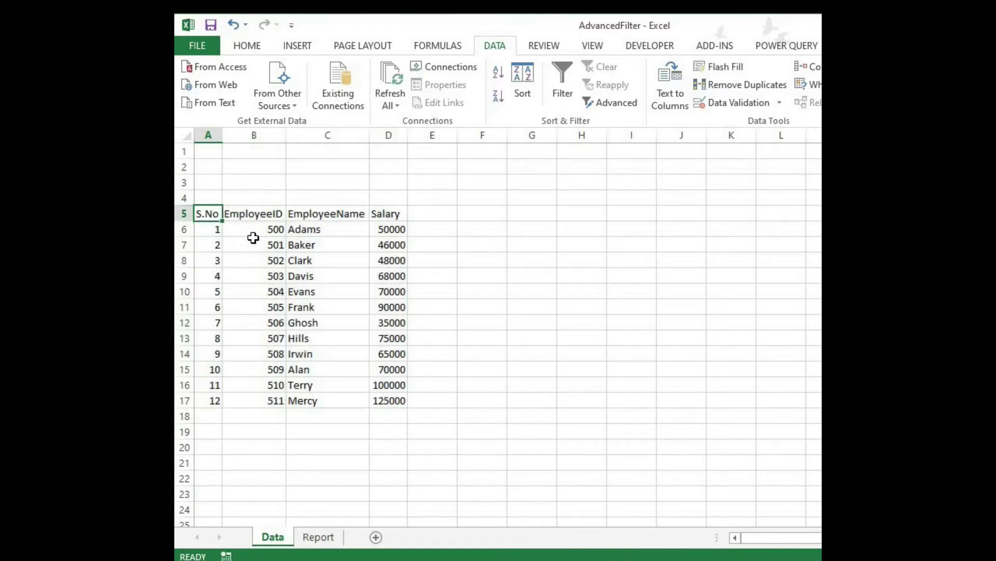
{"action": "key", "text": "Down"}
{"action": "key", "text": "Down"}
{"action": "key", "text": "Right"}
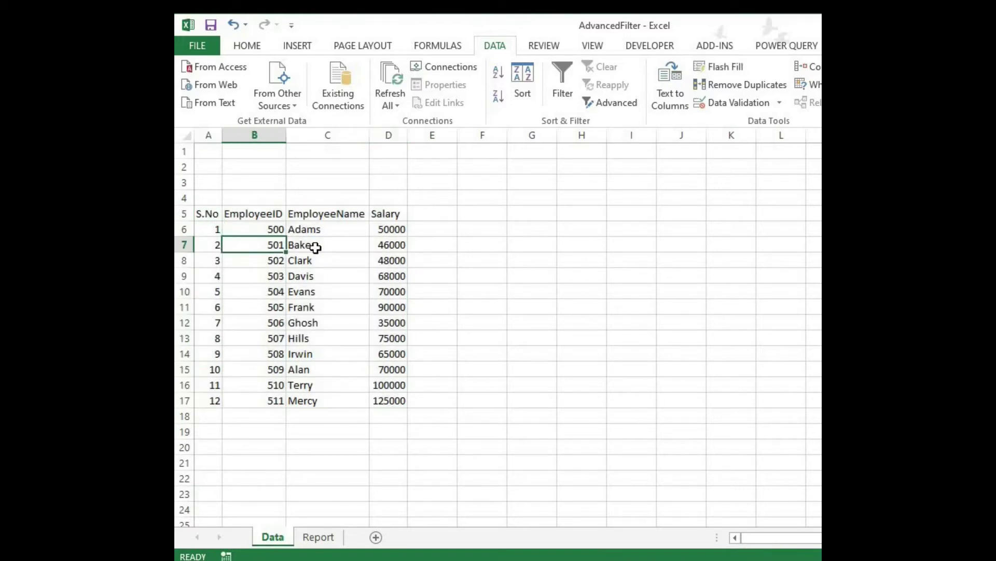
{"action": "key", "text": "Right"}
{"action": "left_click", "coordinate": [393, 274]}
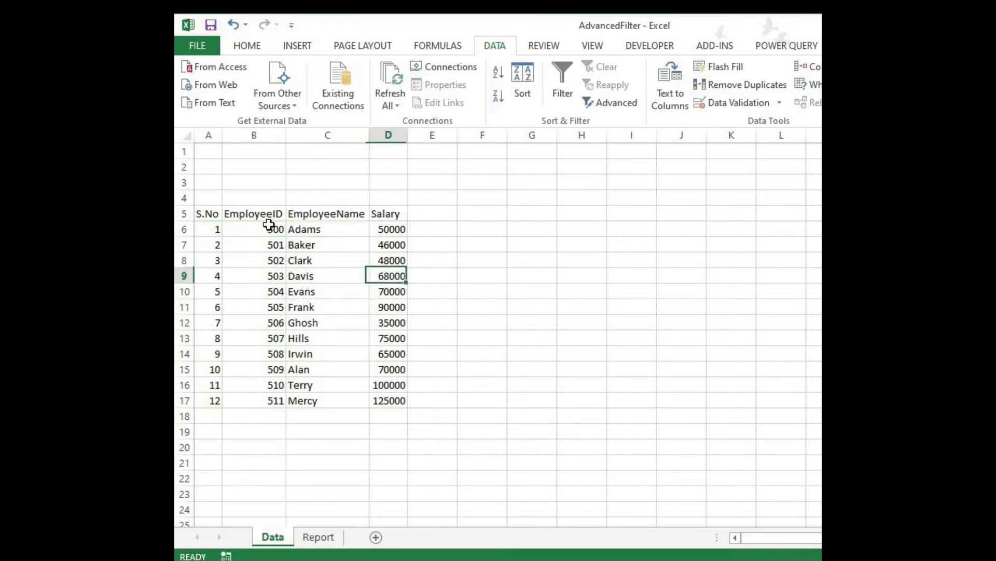
{"action": "left_click", "coordinate": [216, 213]}
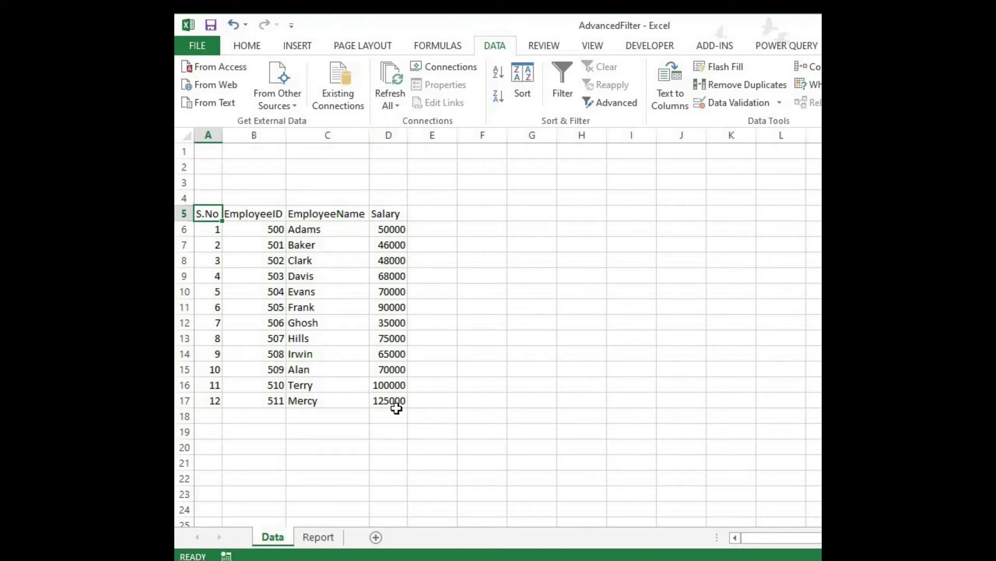
{"action": "key", "text": "ctrl+Down"}
{"action": "key", "text": "ctrl+Right"}
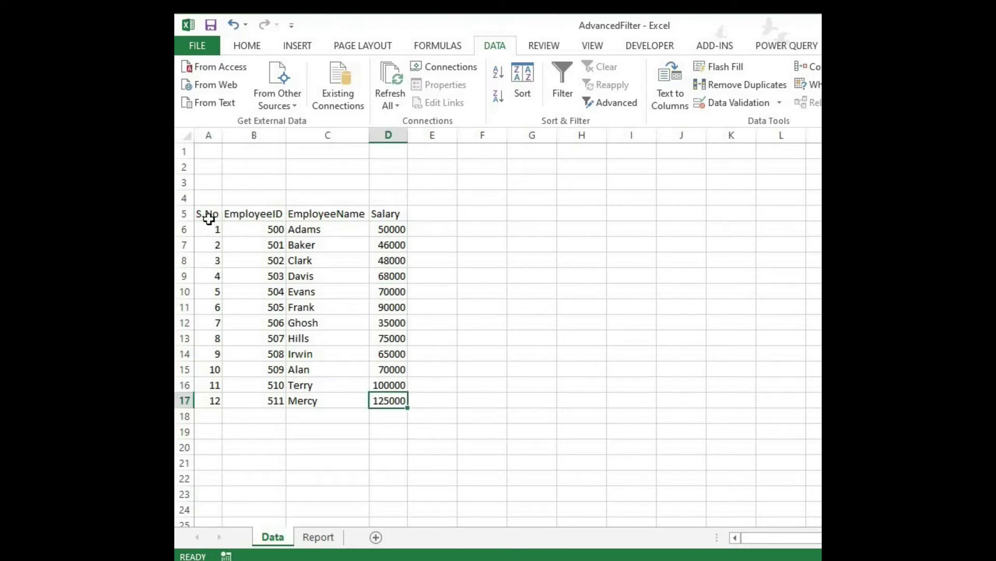
{"action": "left_click_drag", "start_coordinate": [209, 218], "coordinate": [390, 400]}
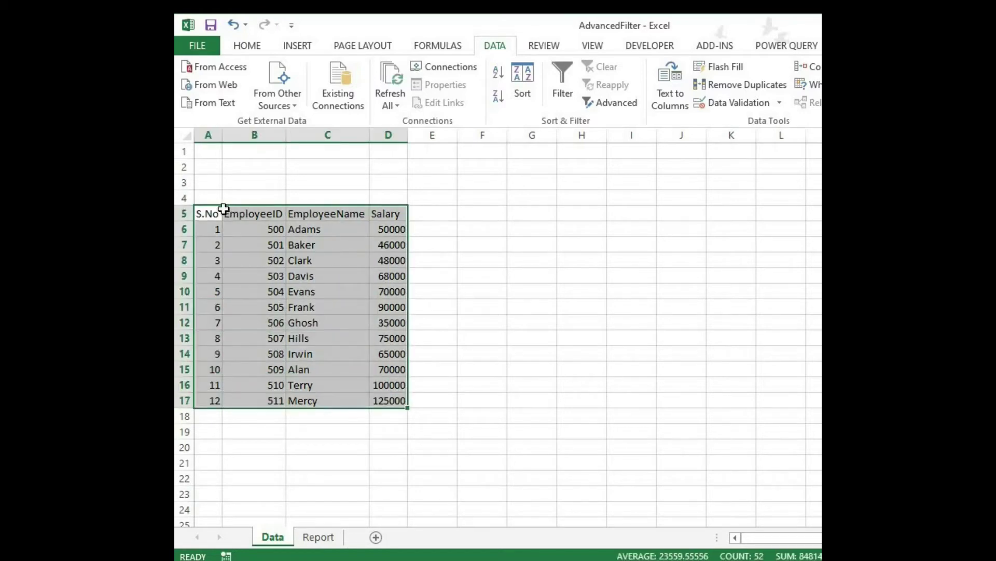
{"action": "left_click", "coordinate": [327, 260]}
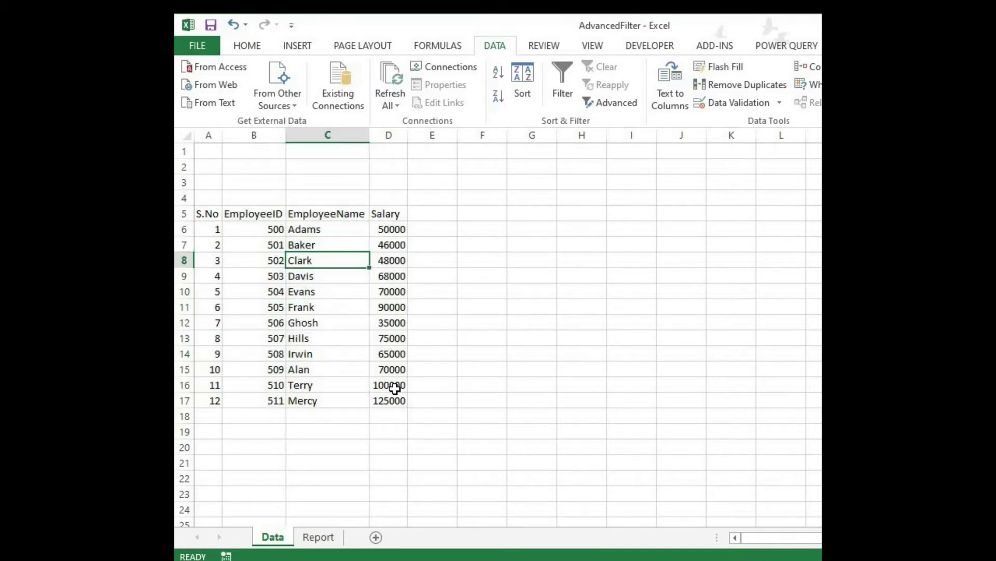
Turn on filtering for the employee table A5:D17.
{"action": "left_click", "coordinate": [212, 215]}
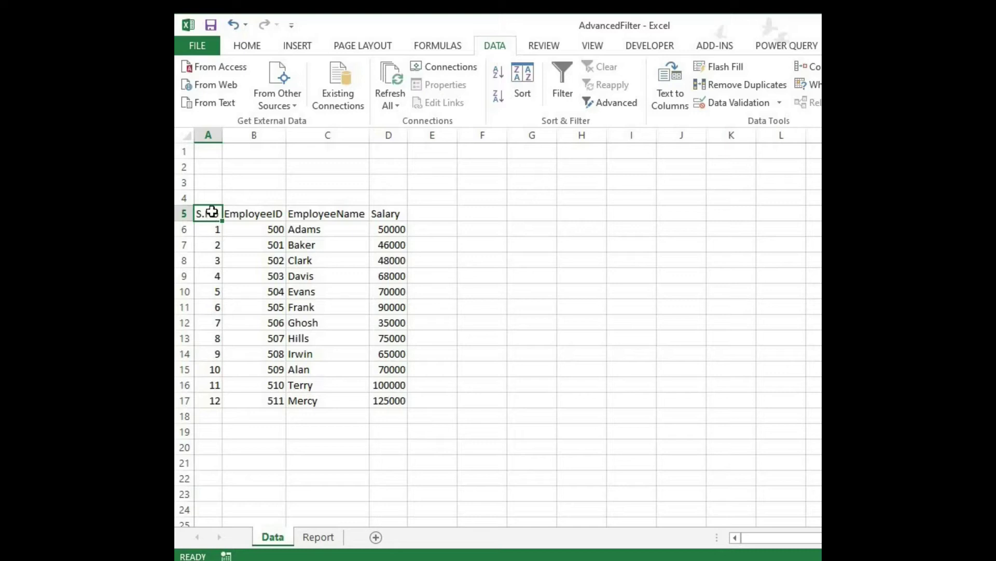
{"action": "key", "text": "ctrl+a"}
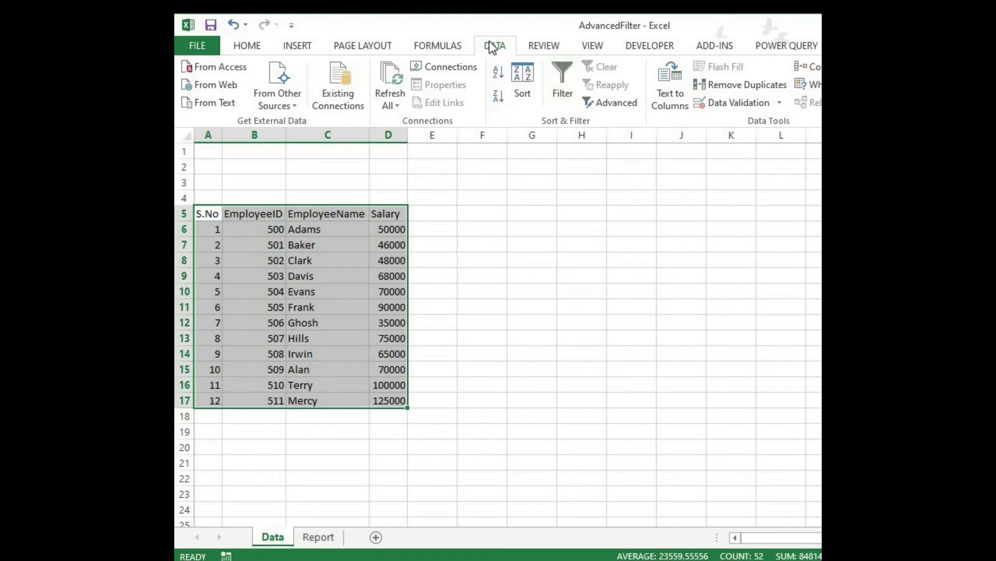
{"action": "left_click", "coordinate": [559, 98]}
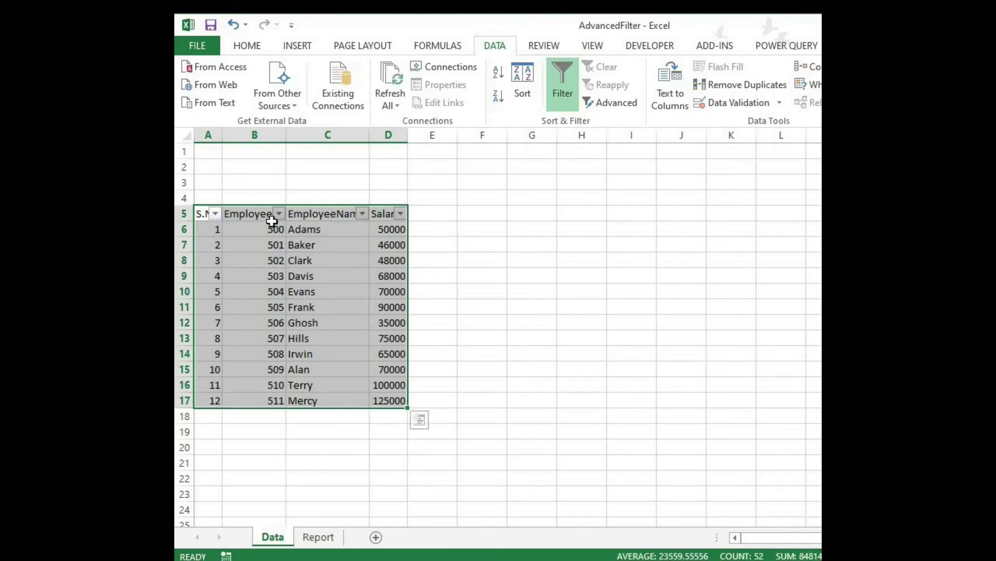
{"action": "left_click", "coordinate": [266, 323]}
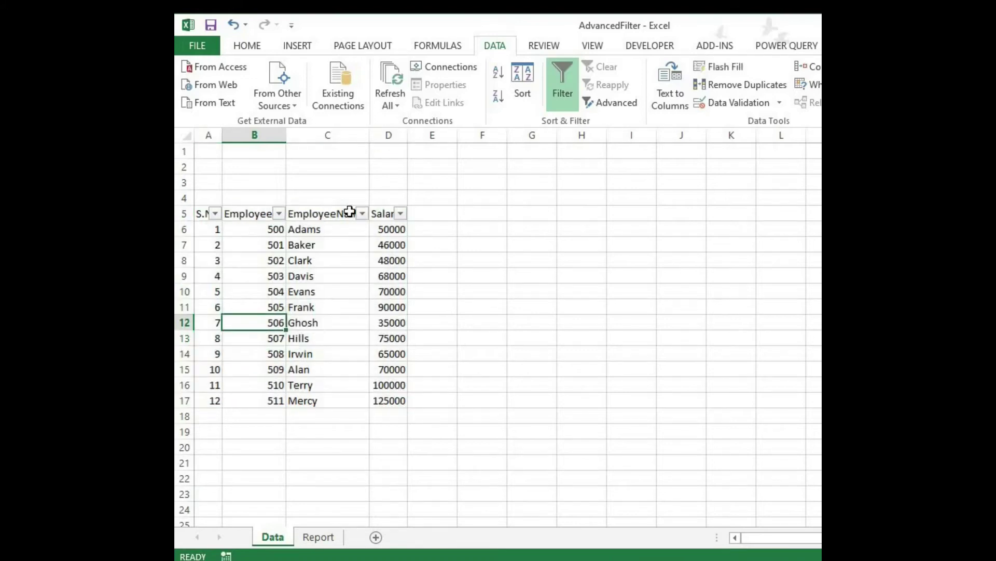
Filter the EmployeeID column to only 502, 504, 506 and 507, and clear that filter after viewing the matching rows.
{"action": "left_click", "coordinate": [279, 213]}
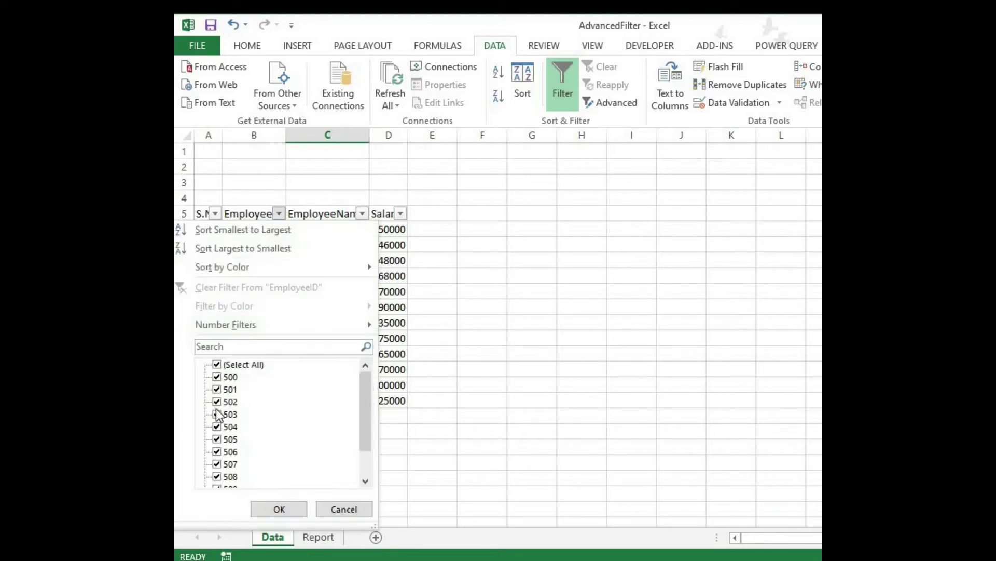
{"action": "left_click", "coordinate": [216, 365]}
{"action": "key", "text": "Down"}
{"action": "key", "text": "Down"}
{"action": "key", "text": "Down"}
{"action": "key", "text": "space"}
{"action": "key", "text": "Down"}
{"action": "key", "text": "Down"}
{"action": "key", "text": "space"}
{"action": "key", "text": "Down"}
{"action": "key", "text": "Down"}
{"action": "key", "text": "space"}
{"action": "key", "text": "Down"}
{"action": "key", "text": "space"}
{"action": "scroll", "coordinate": [218, 462], "scroll_direction": "down", "scroll_amount": 1}
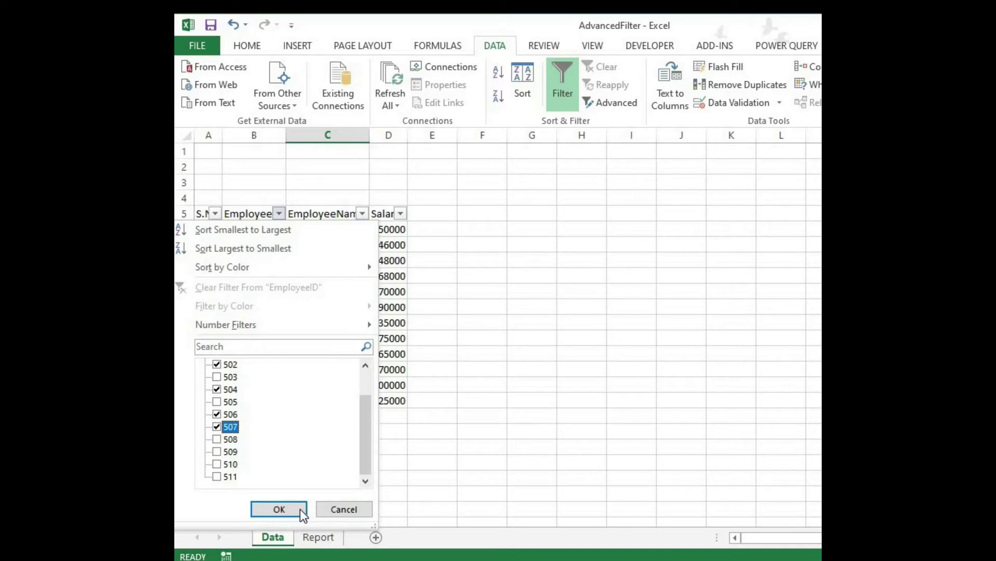
{"action": "left_click", "coordinate": [262, 231]}
{"action": "left_click_drag", "start_coordinate": [261, 230], "coordinate": [421, 292]}
{"action": "left_click", "coordinate": [343, 354]}
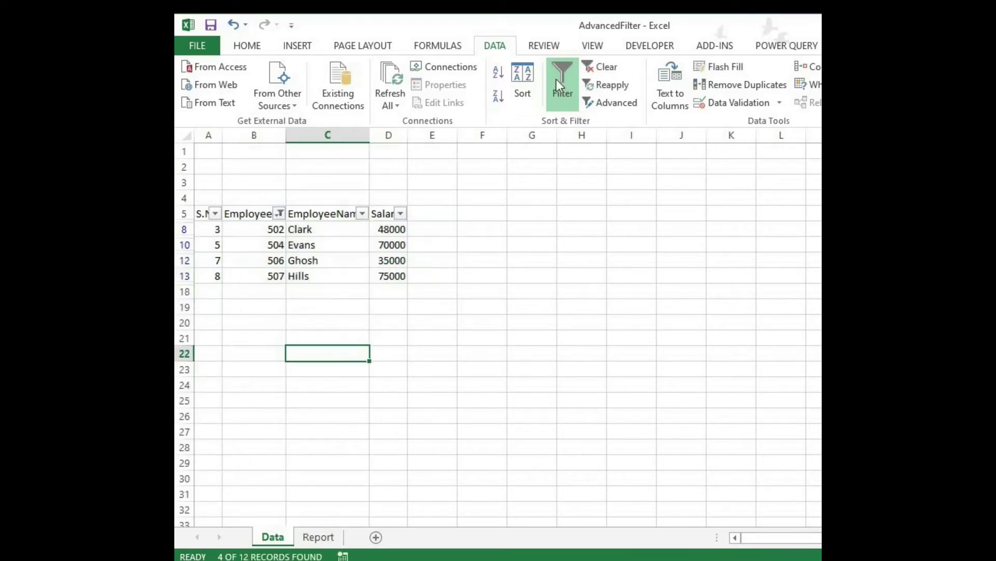
{"action": "left_click", "coordinate": [601, 69]}
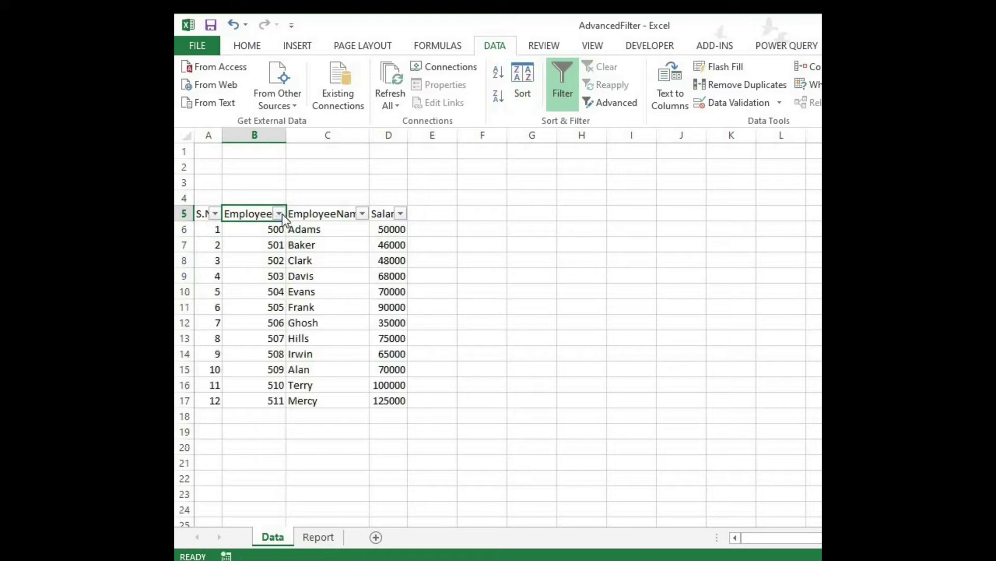
Filter the EmployeeID column with a Greater Than condition that keeps IDs 506 to 511.
{"action": "key", "text": "alt+Down"}
{"action": "mouse_move", "coordinate": [343, 324]}
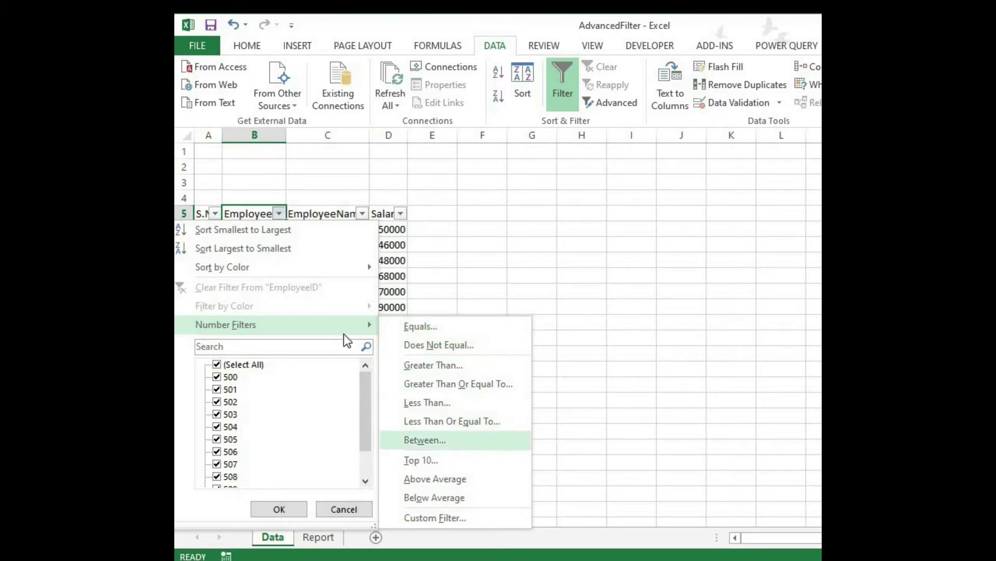
{"action": "left_click", "coordinate": [369, 324]}
{"action": "key", "text": "f"}
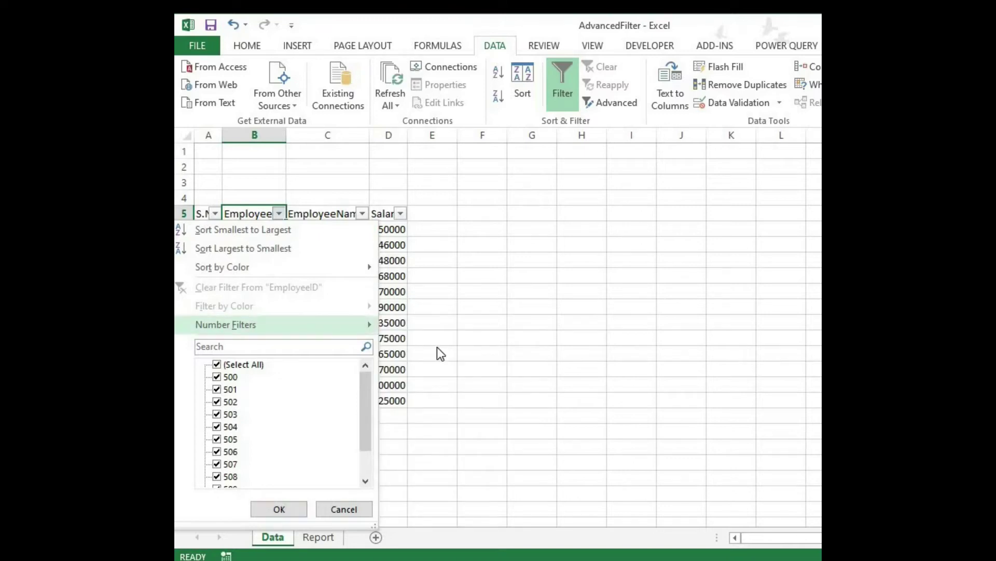
{"action": "key", "text": "Down"}
{"action": "key", "text": "Down"}
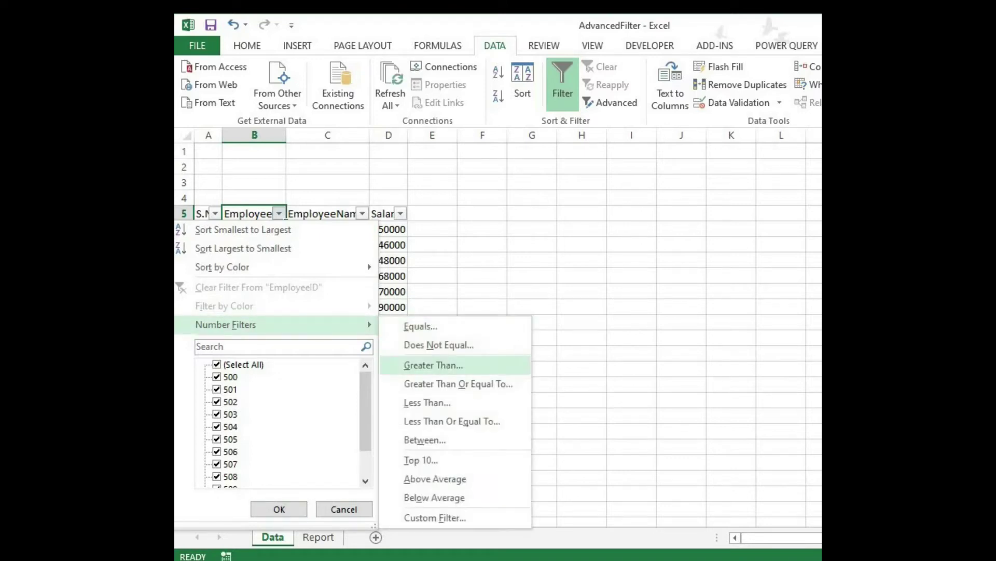
{"action": "left_click", "coordinate": [433, 365]}
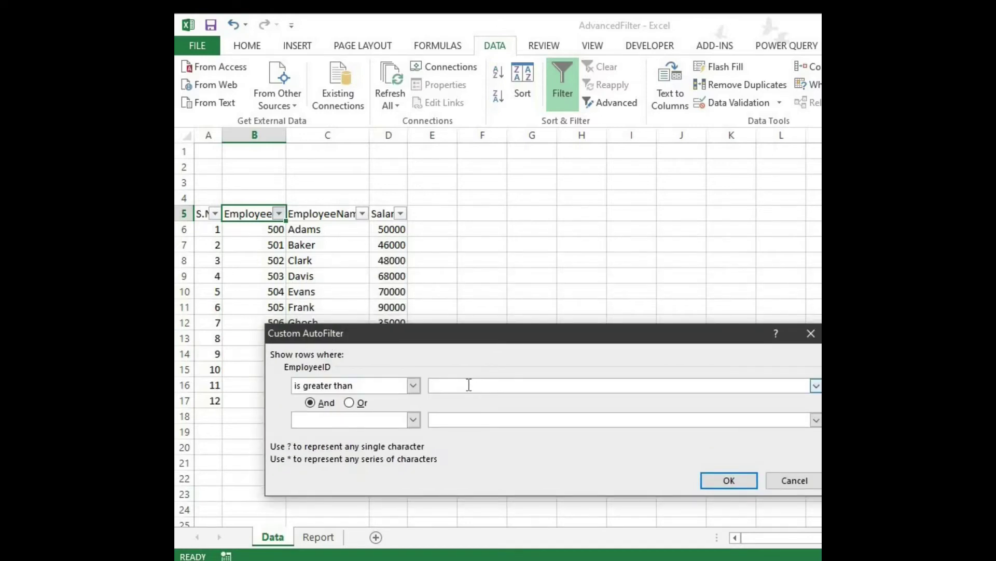
{"action": "left_click", "coordinate": [749, 478]}
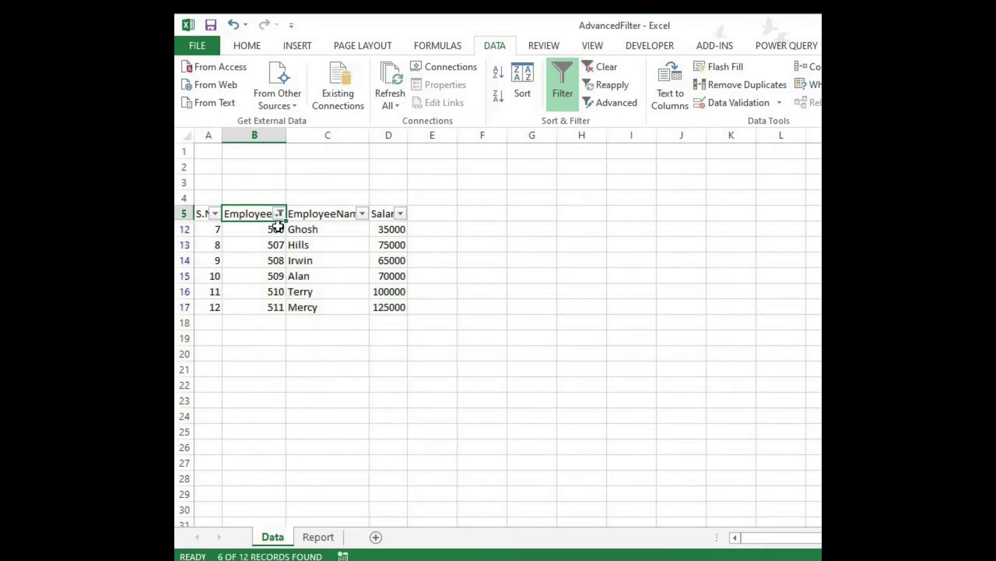
{"action": "left_click_drag", "start_coordinate": [276, 303], "coordinate": [284, 221]}
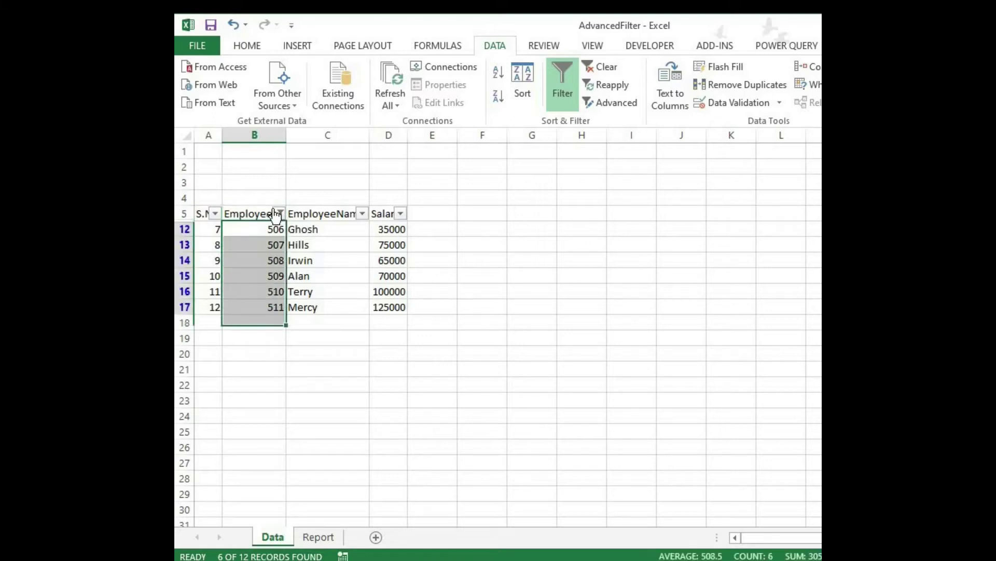
Remove the filtering from the employee table so all records are shown.
{"action": "left_click", "coordinate": [565, 73]}
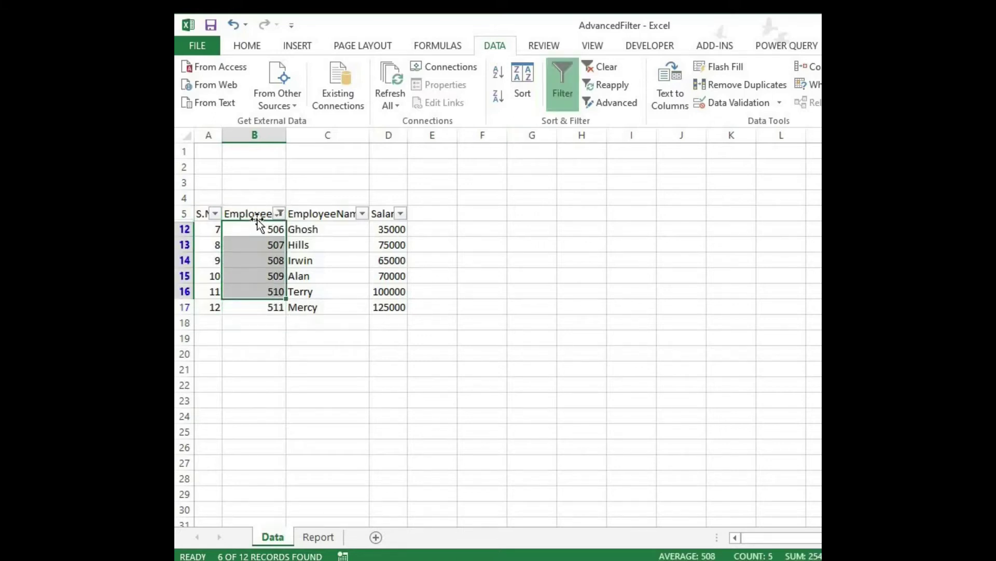
{"action": "key", "text": "ctrl+shift+l"}
{"action": "key", "text": "ctrl+Up"}
{"action": "key", "text": "ctrl+Down"}
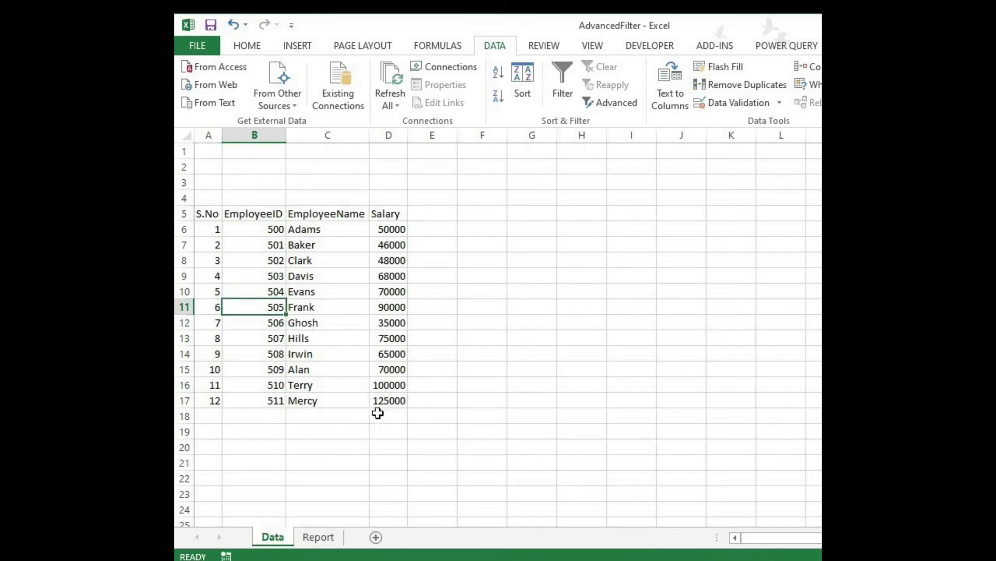
Examine the complete list range A5:D17, from the S.No header to the last salary.
{"action": "key", "text": "ctrl+a"}
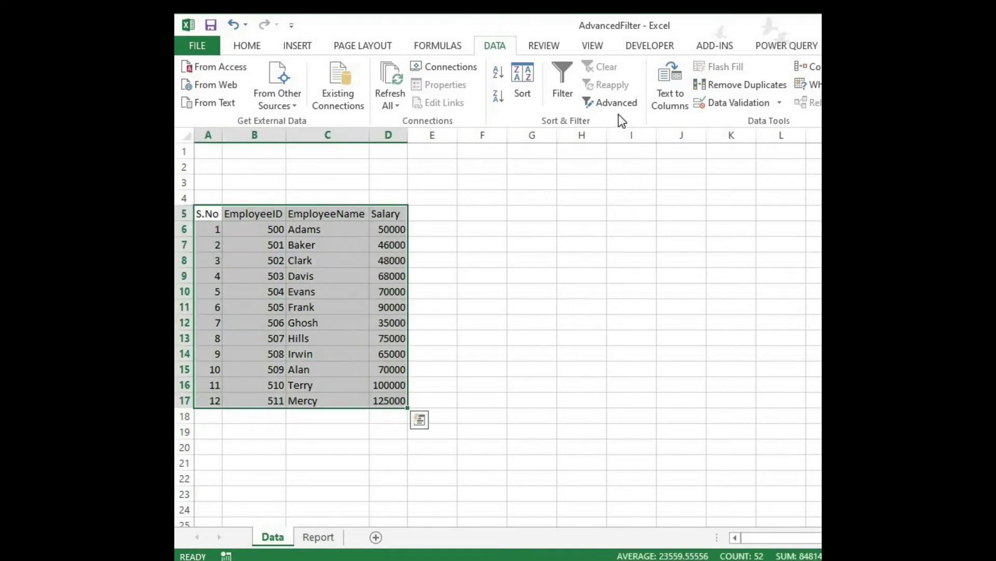
{"action": "left_click", "coordinate": [254, 261]}
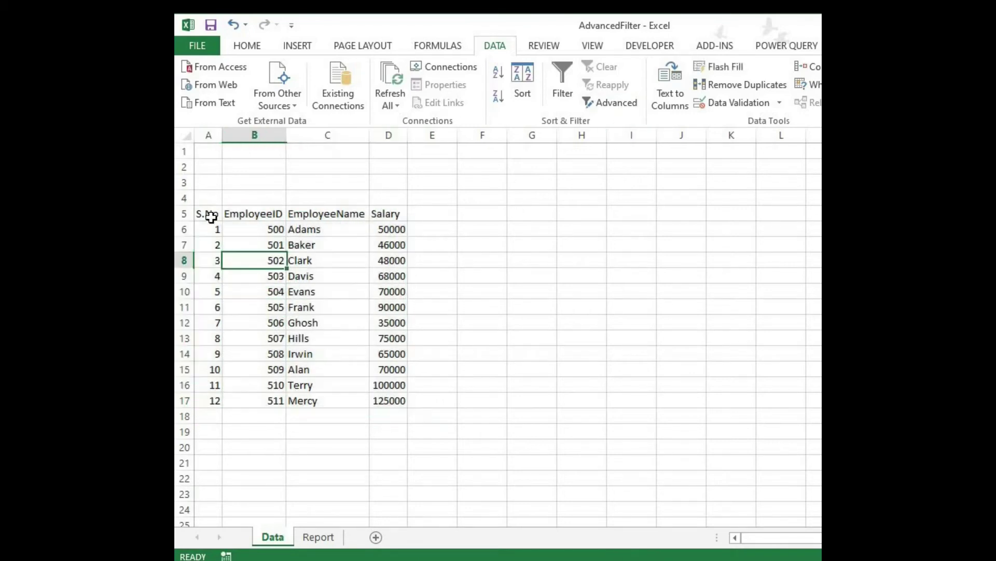
{"action": "left_click", "coordinate": [212, 215]}
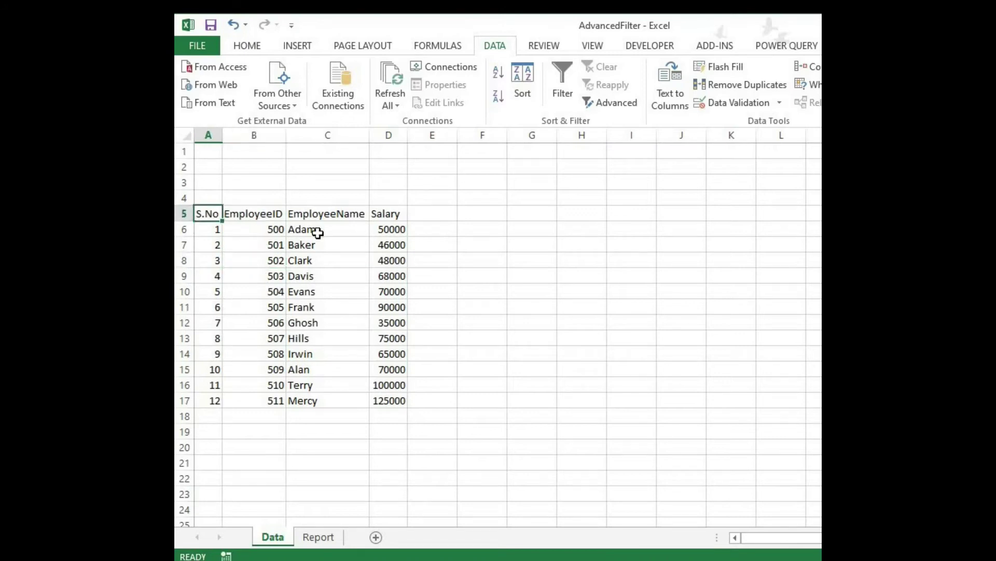
{"action": "left_click_drag", "start_coordinate": [396, 400], "coordinate": [217, 216]}
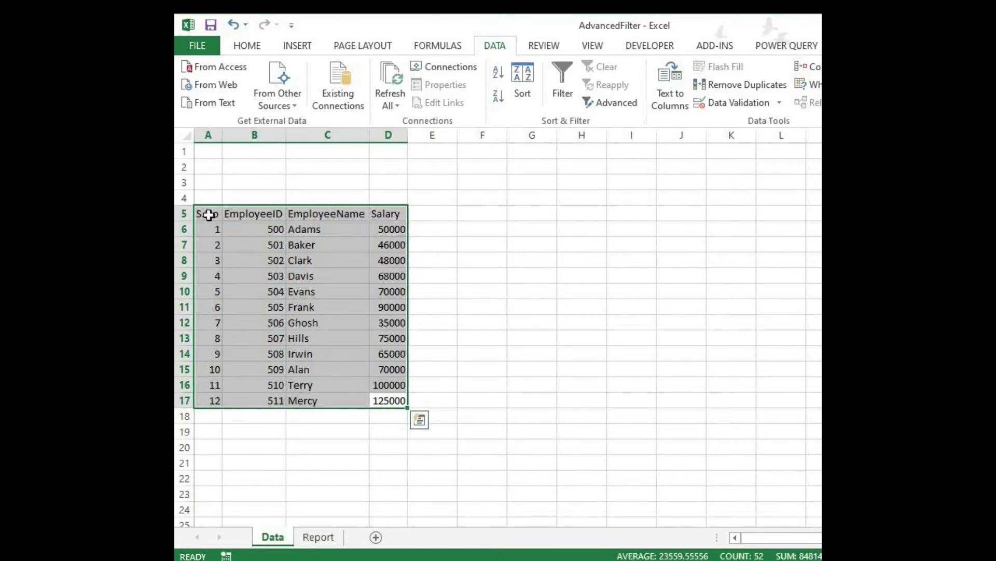
{"action": "left_click", "coordinate": [254, 307]}
{"action": "left_click_drag", "start_coordinate": [398, 398], "coordinate": [214, 218]}
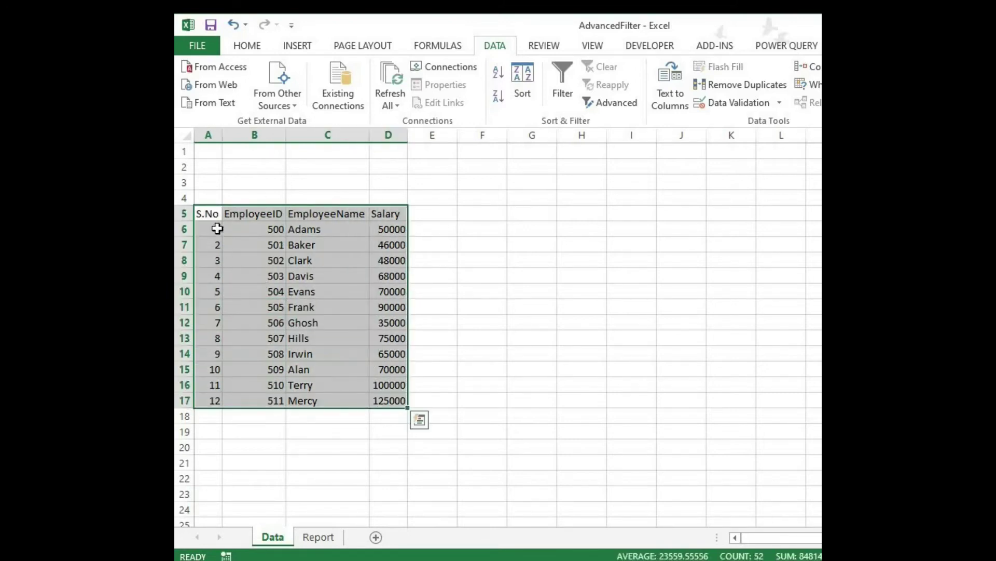
{"action": "left_click", "coordinate": [387, 396]}
{"action": "key", "text": "ctrl+a"}
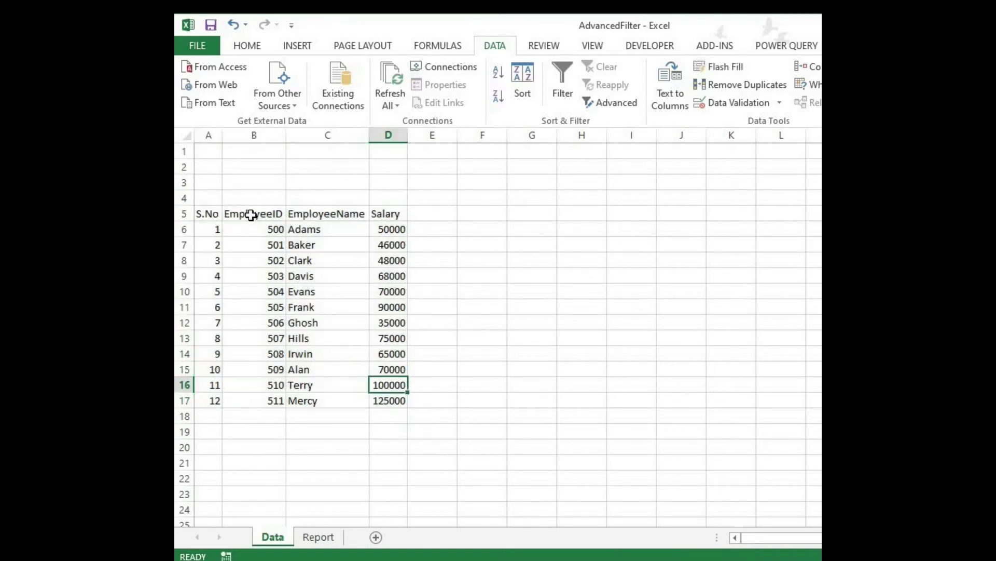
Review the table's column headers and select EmployeeID, EmployeeName and Salary in B5:D5.
{"action": "left_click", "coordinate": [245, 213]}
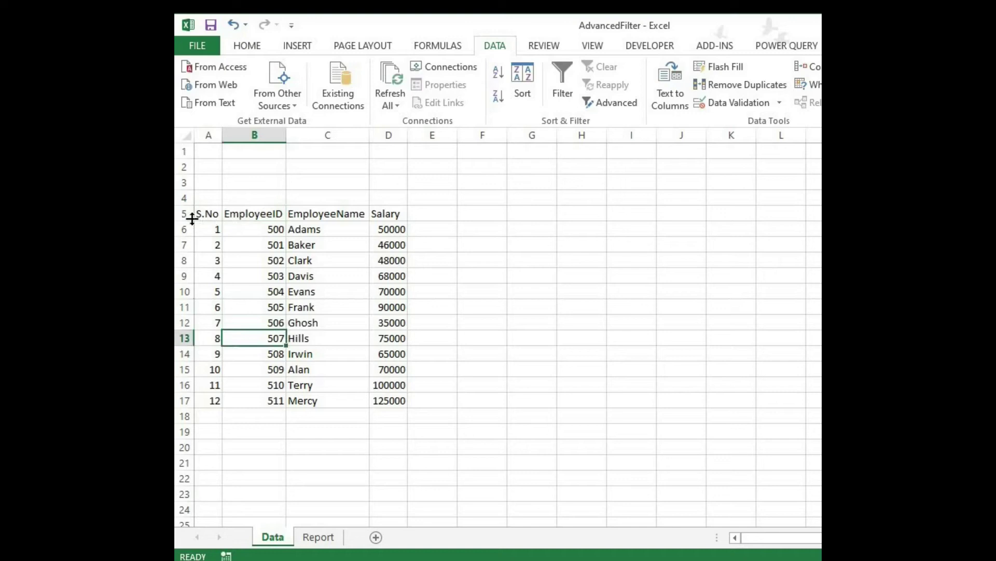
{"action": "left_click", "coordinate": [202, 214]}
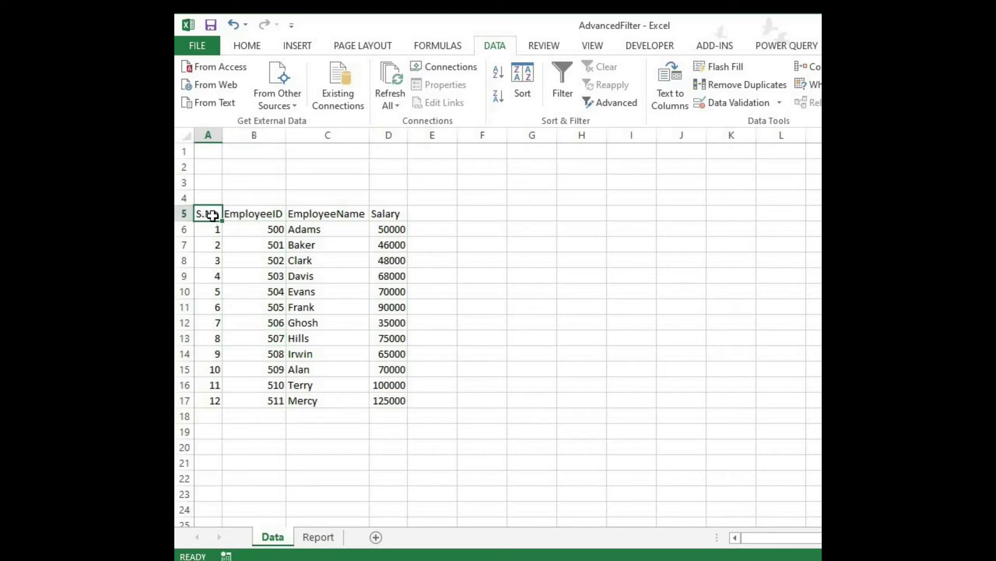
{"action": "key", "text": "Right"}
{"action": "key", "text": "Right"}
{"action": "key", "text": "Right"}
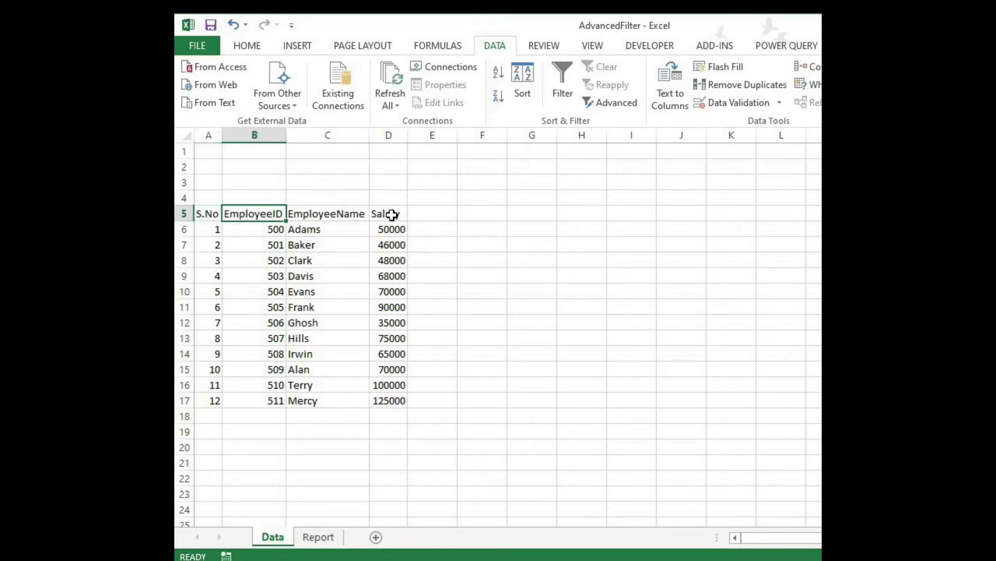
{"action": "left_click_drag", "start_coordinate": [255, 213], "coordinate": [388, 219]}
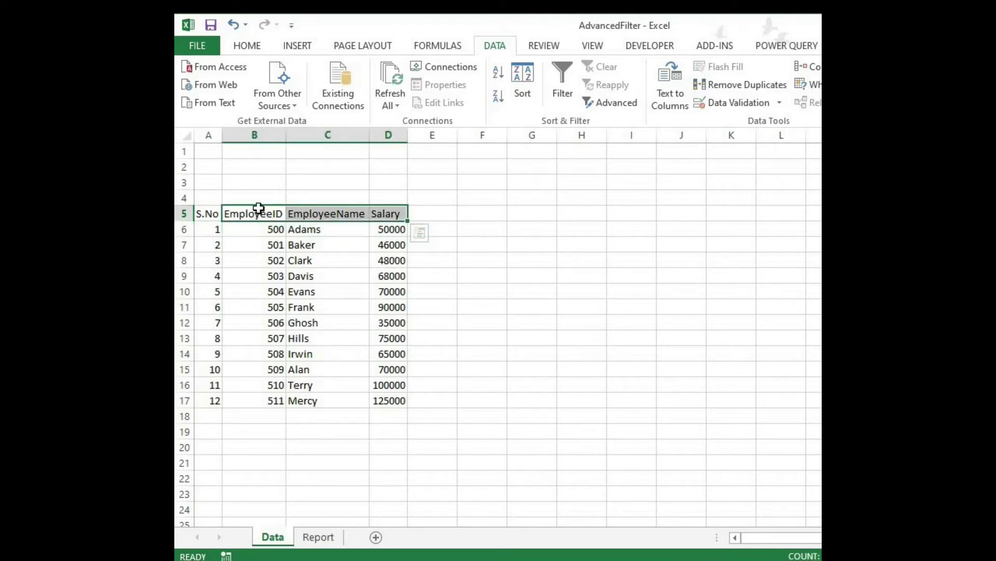
Copy the EmployeeID, EmployeeName and Salary headers from B5:D5 into row 2, starting at B2.
{"action": "key", "text": "ctrl+c"}
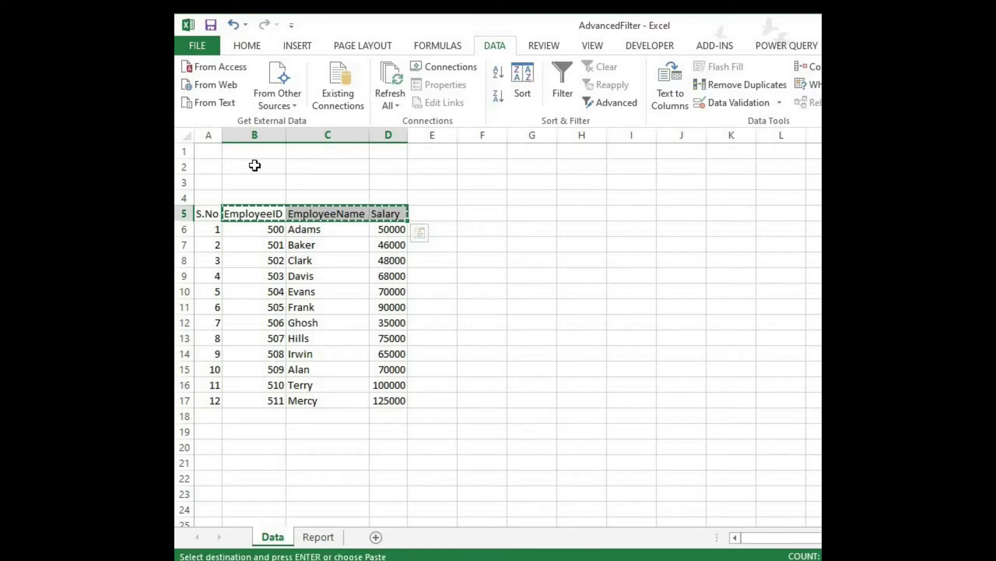
{"action": "key", "text": "Up"}
{"action": "key", "text": "Up"}
{"action": "key", "text": "Up"}
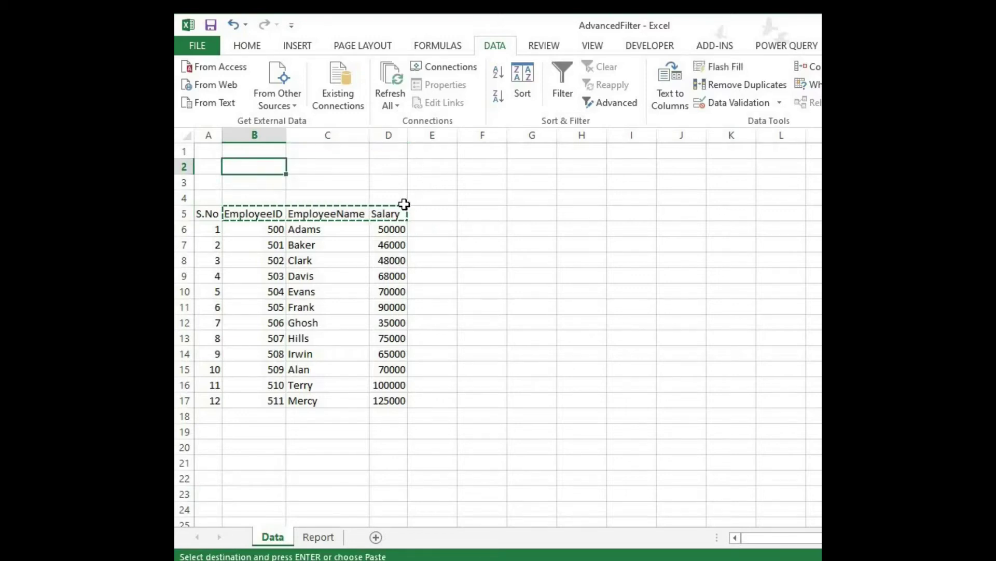
{"action": "key", "text": "ctrl+v"}
{"action": "key", "text": "Escape"}
{"action": "left_click", "coordinate": [322, 263]}
{"action": "left_click_drag", "start_coordinate": [237, 170], "coordinate": [388, 187]}
Widen column A and label cell A3 as "Conditions =>".
{"action": "left_click", "coordinate": [207, 181]}
{"action": "left_click_drag", "start_coordinate": [223, 136], "coordinate": [286, 136]}
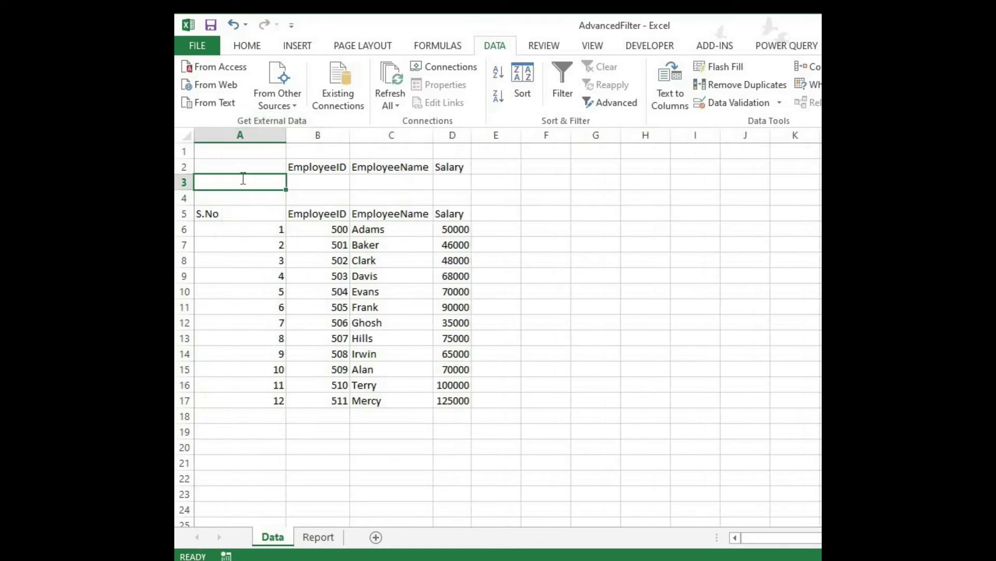
{"action": "type", "text": "Conditions"}
{"action": "key", "text": "Tab"}
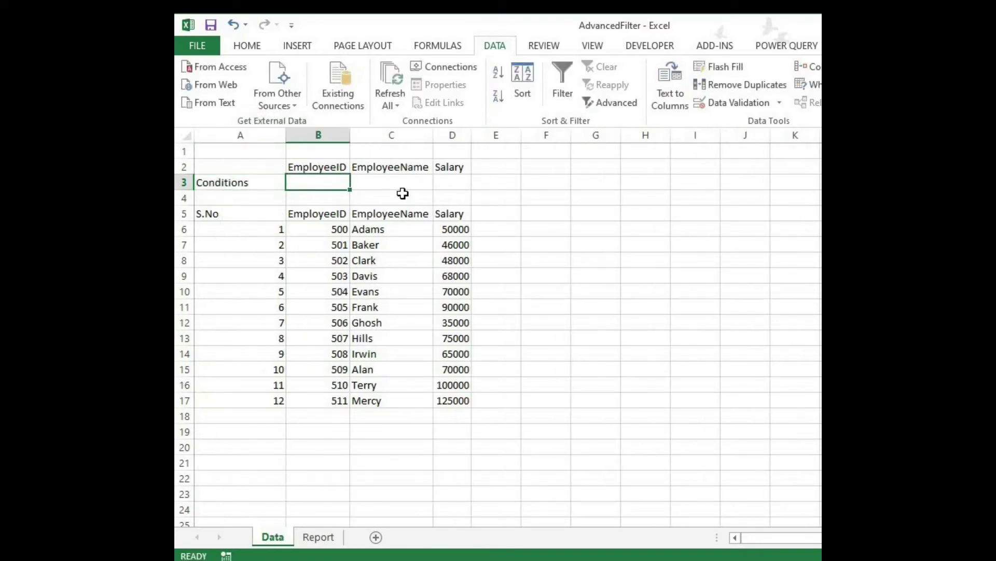
{"action": "key", "text": "Left"}
{"action": "key", "text": "F2"}
{"action": "type", "text": "="}
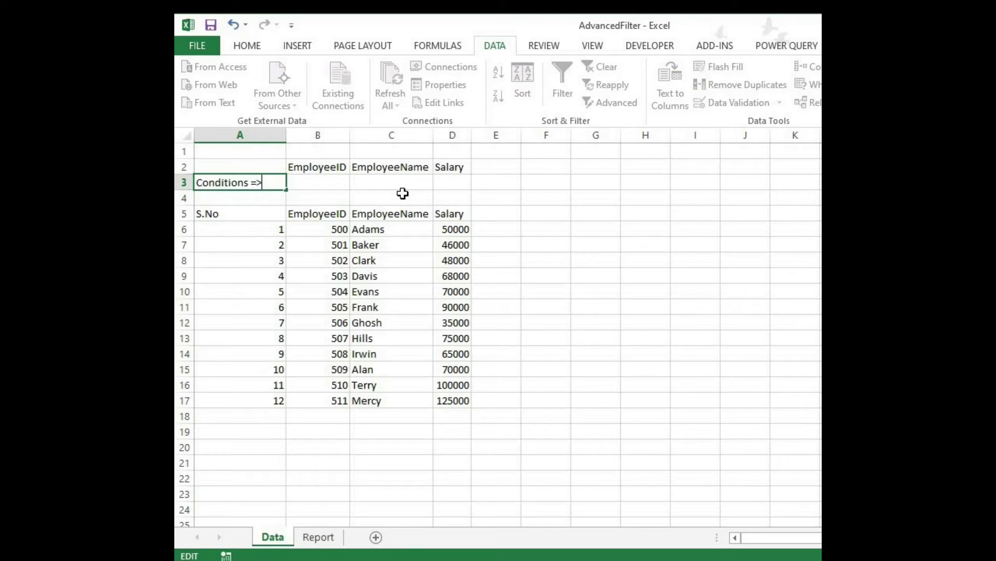
{"action": "type", "text": ">"}
{"action": "key", "text": "Return"}
Examine the blank condition cells B3:D3 beneath the copied EmployeeID, EmployeeName and Salary headers.
{"action": "left_click", "coordinate": [327, 179]}
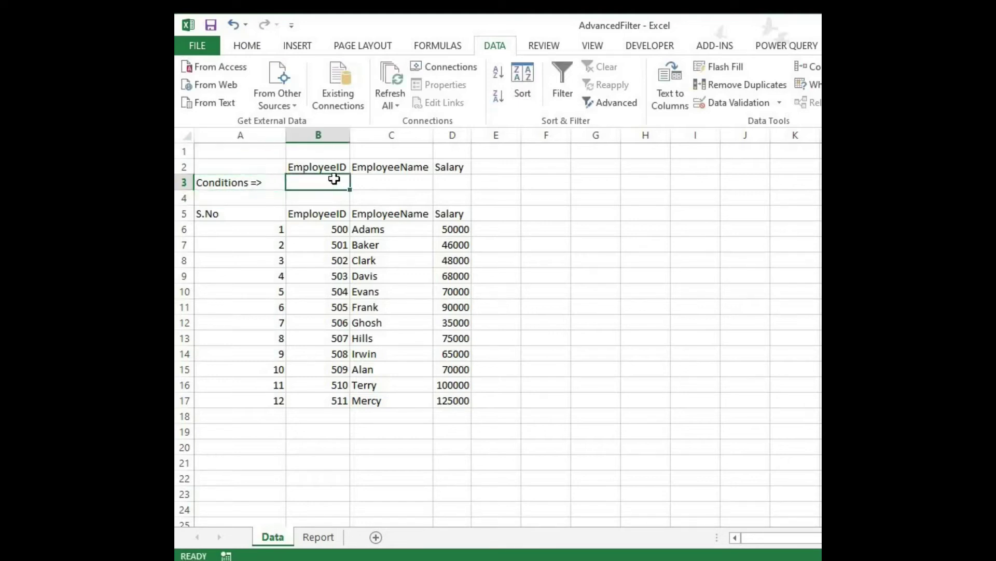
{"action": "left_click", "coordinate": [379, 184]}
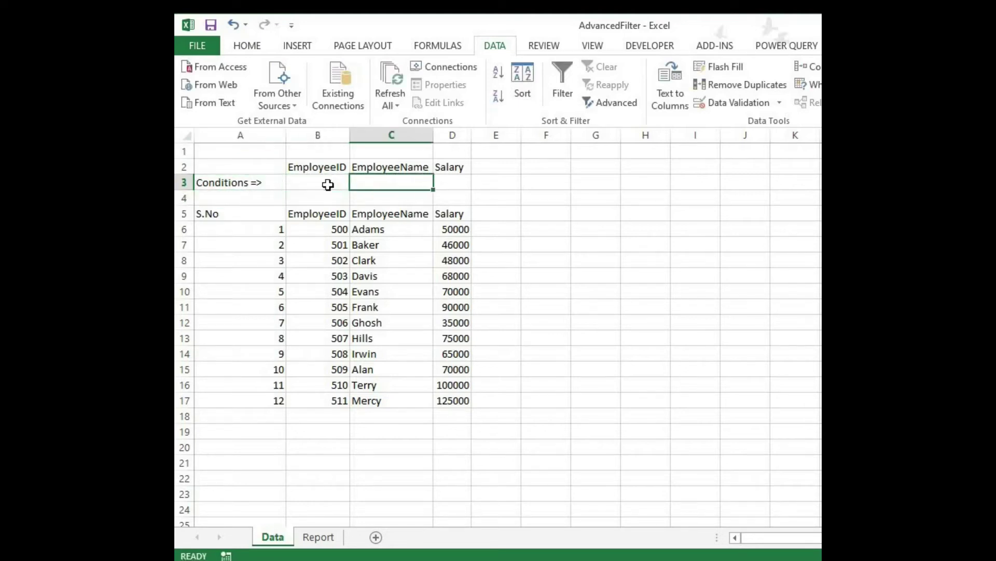
{"action": "key", "text": "Left"}
{"action": "key", "text": "Right"}
{"action": "key", "text": "Right"}
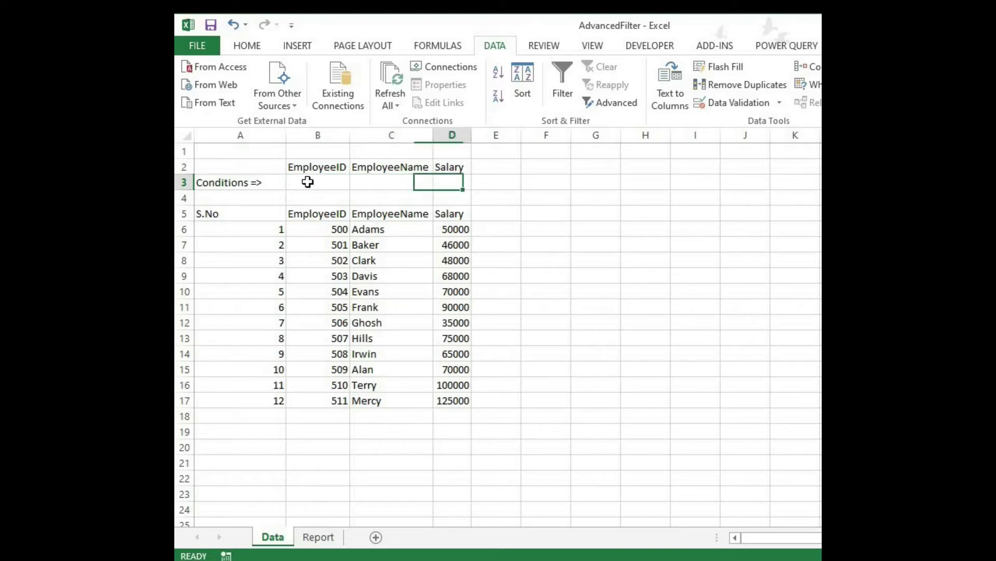
{"action": "left_click", "coordinate": [319, 181]}
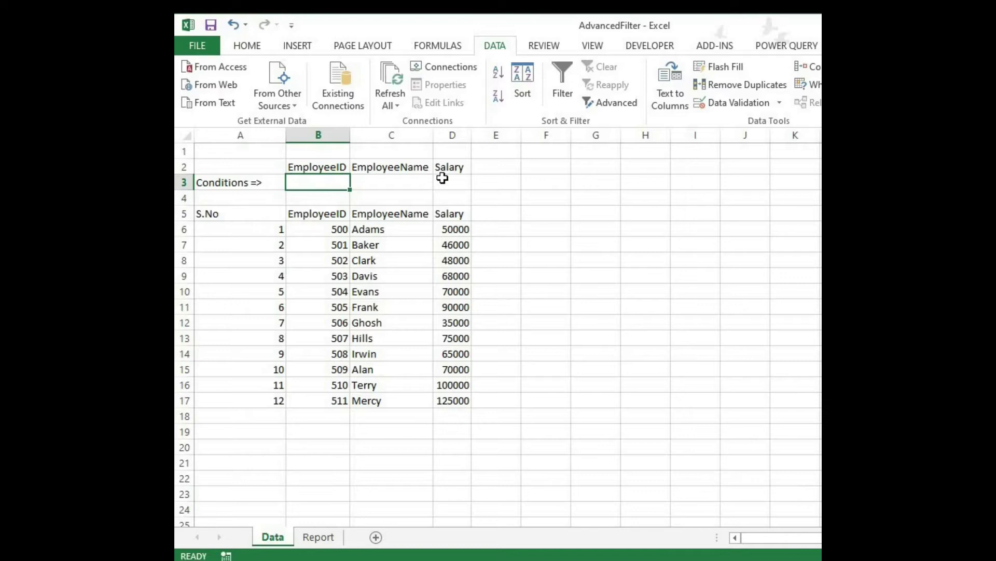
{"action": "key", "text": "shift+Right"}
{"action": "key", "text": "shift+Right"}
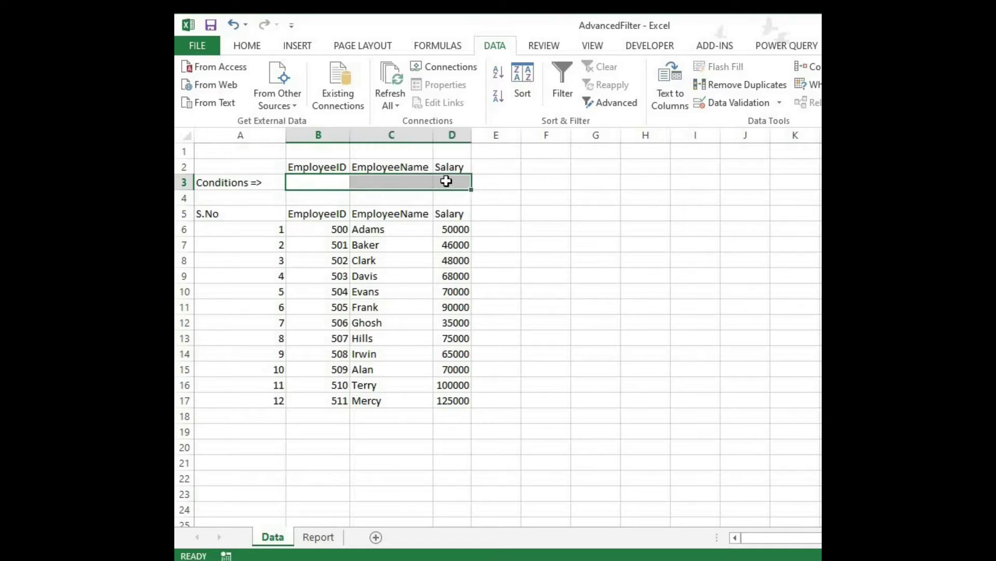
{"action": "left_click", "coordinate": [329, 183]}
{"action": "left_click", "coordinate": [456, 182]}
{"action": "left_click", "coordinate": [333, 180]}
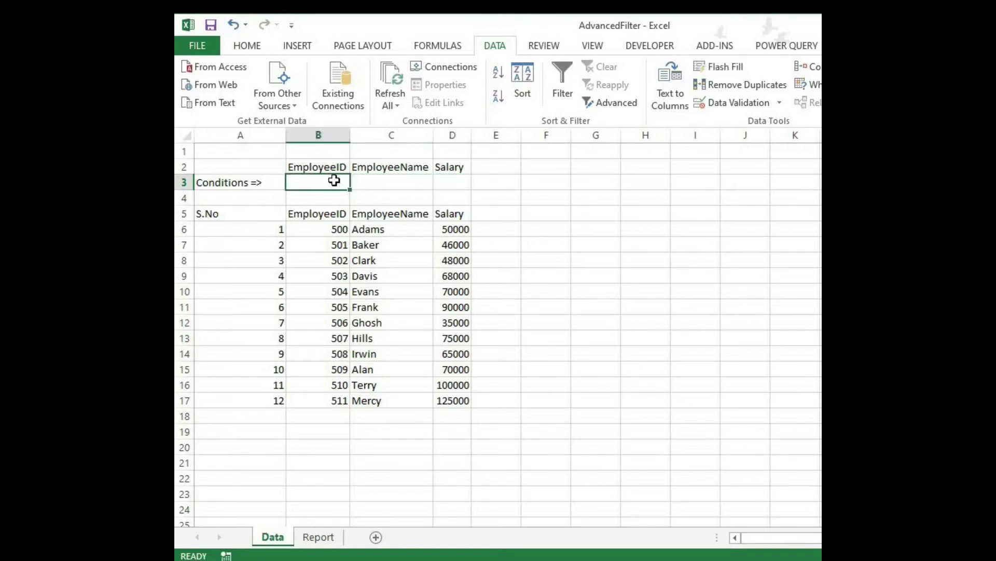
{"action": "key", "text": "shift+Right"}
{"action": "key", "text": "shift+Right"}
{"action": "left_click", "coordinate": [322, 243]}
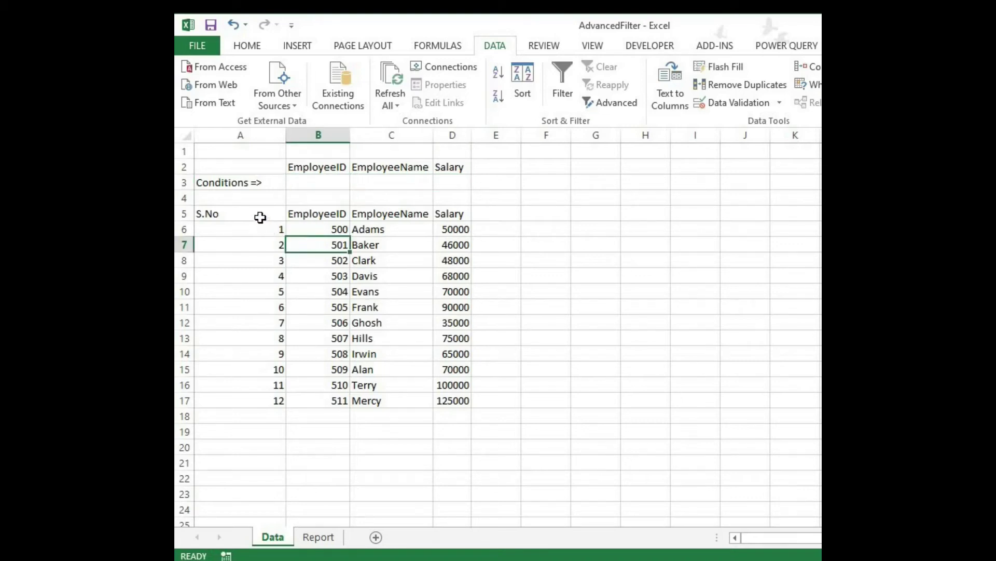
Apply an in-place Advanced Filter to the list range A5:D17 using B2:D3 as the criteria range, and review both ranges.
{"action": "left_click_drag", "start_coordinate": [260, 217], "coordinate": [437, 390]}
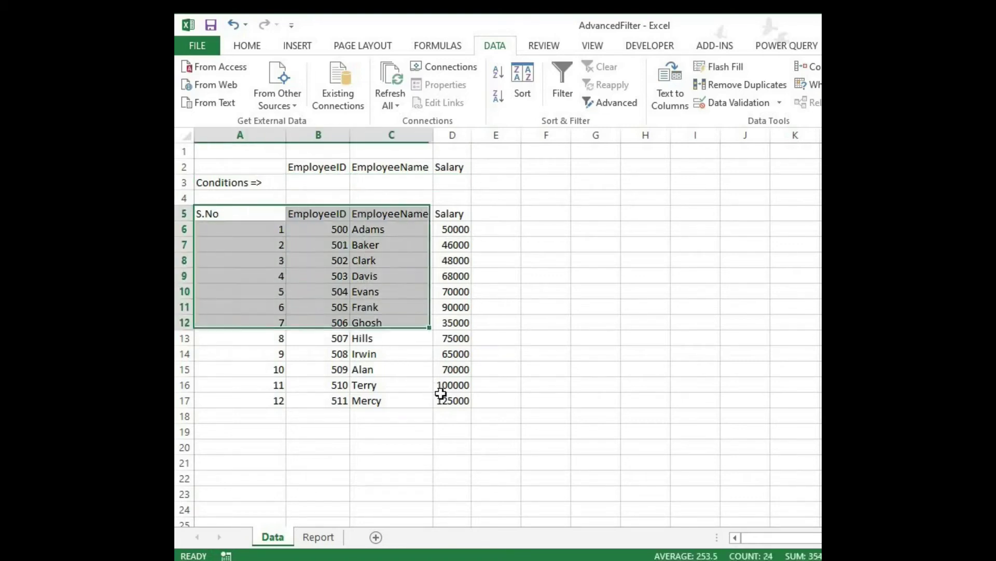
{"action": "left_click_drag", "start_coordinate": [333, 315], "coordinate": [452, 400]}
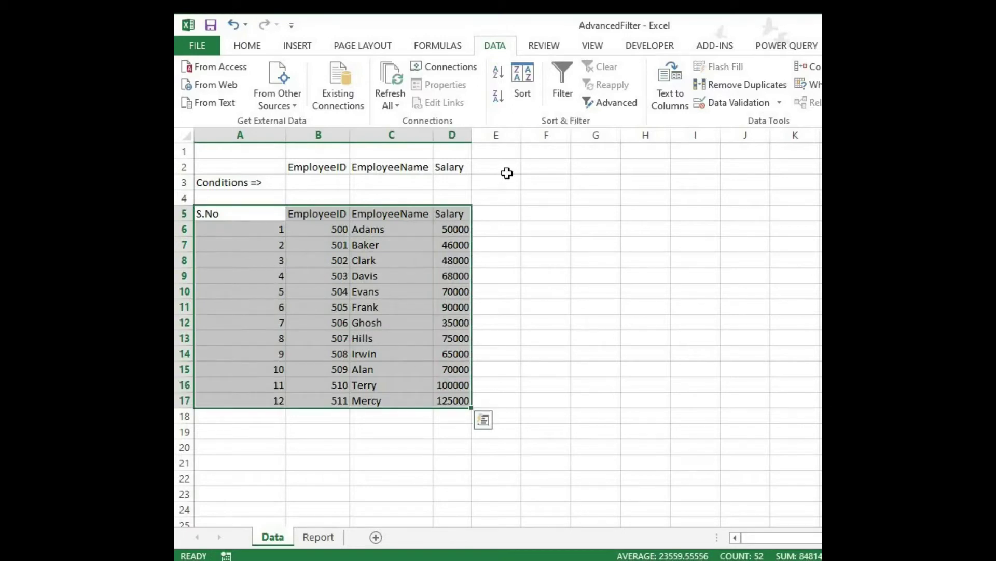
{"action": "left_click", "coordinate": [618, 103]}
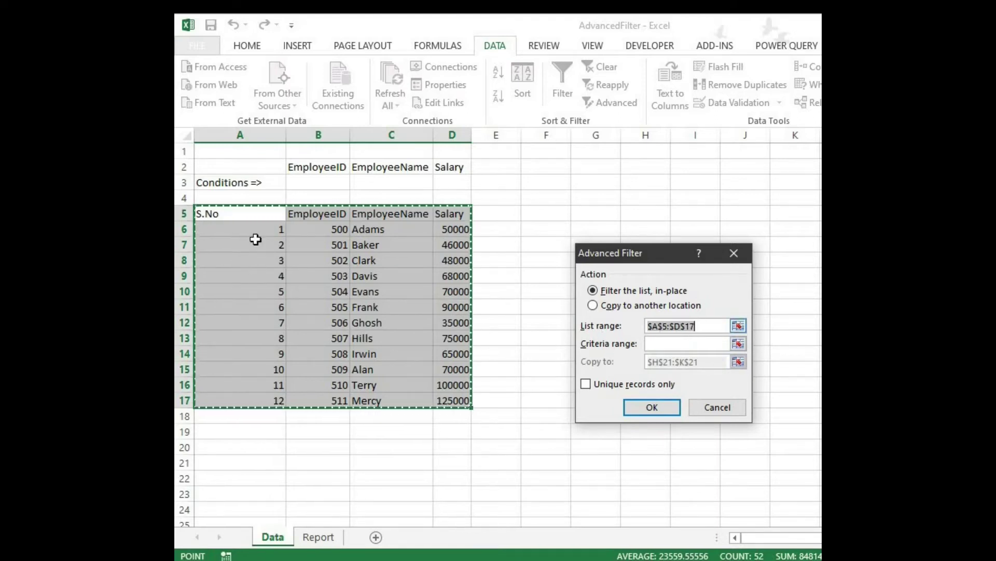
{"action": "left_click", "coordinate": [680, 344]}
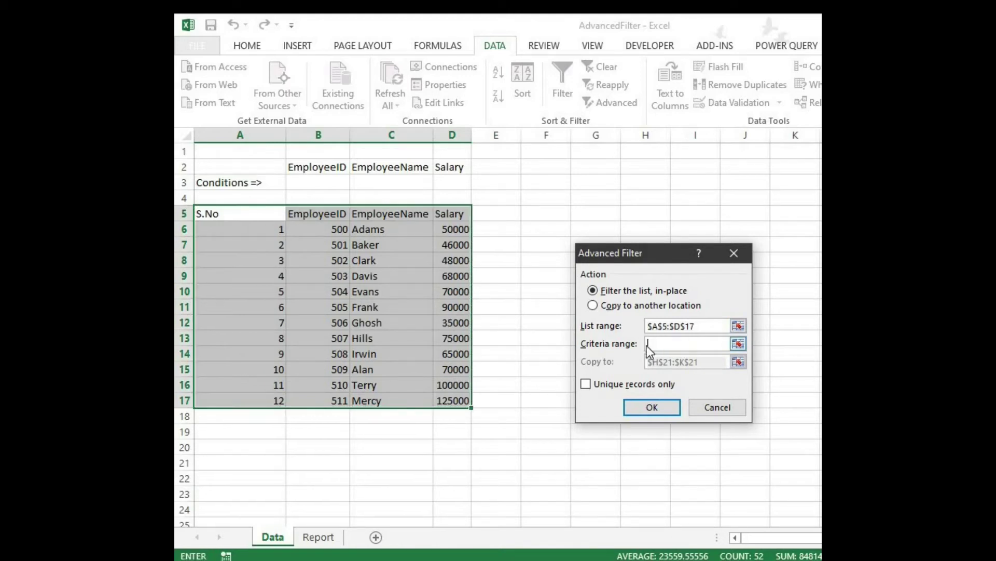
{"action": "left_click", "coordinate": [740, 343]}
{"action": "left_click_drag", "start_coordinate": [312, 169], "coordinate": [450, 186]}
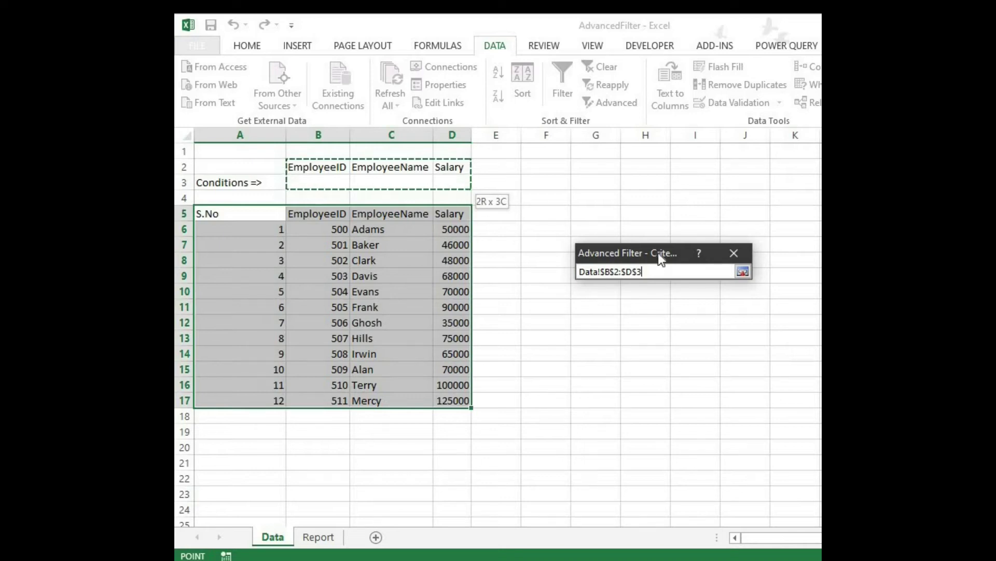
{"action": "key", "text": "Return"}
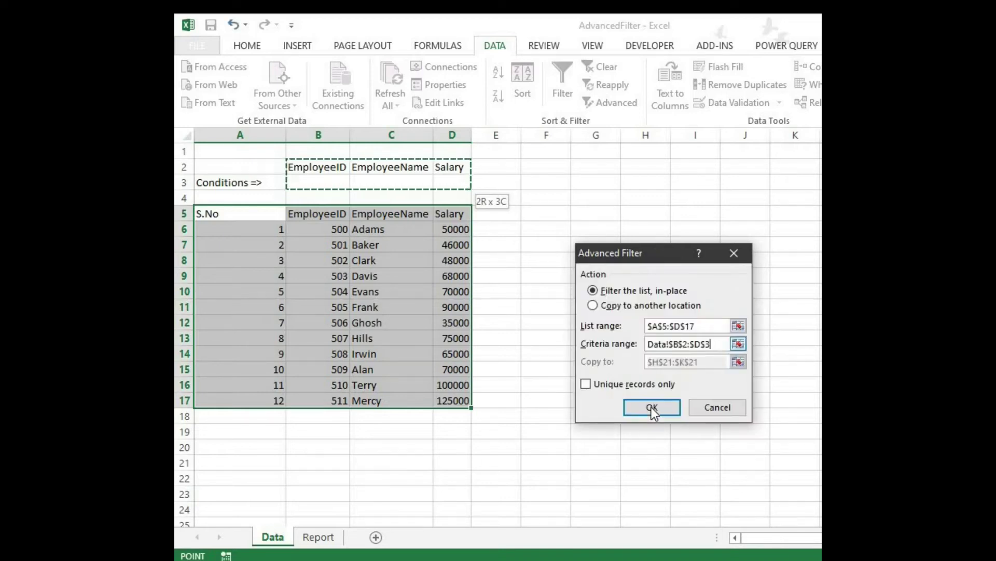
{"action": "key", "text": "Return"}
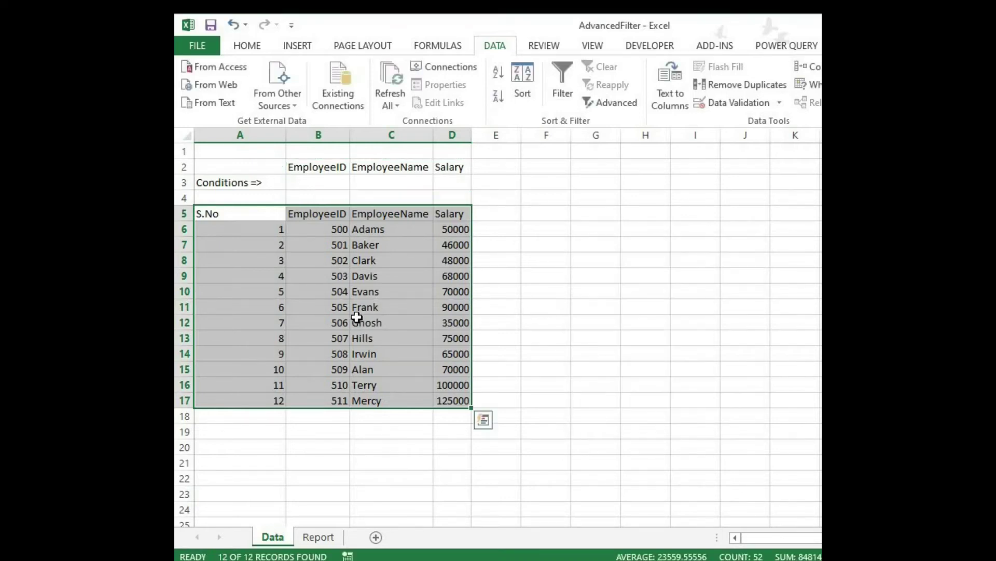
{"action": "left_click", "coordinate": [271, 216]}
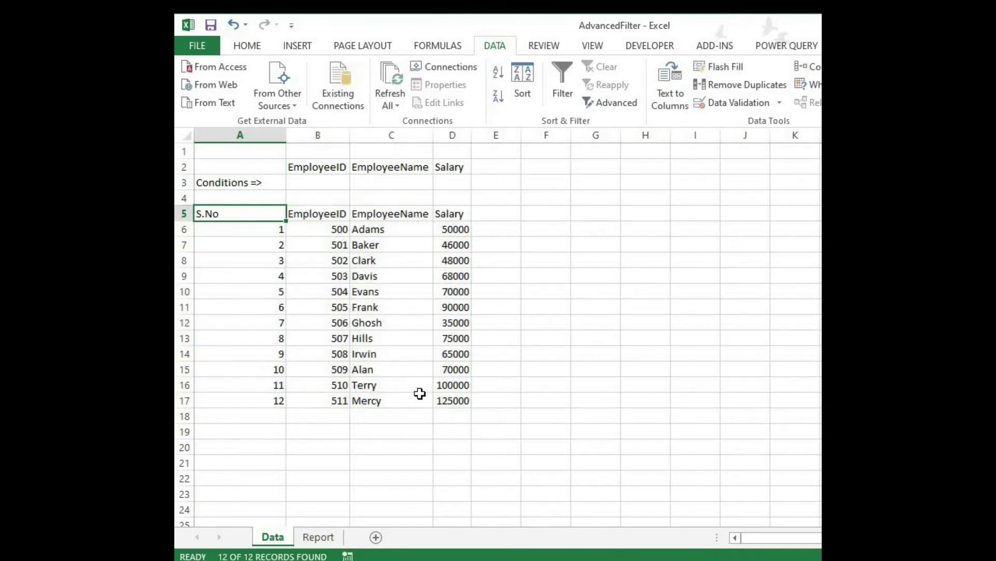
{"action": "key", "text": "ctrl+a"}
{"action": "left_click_drag", "start_coordinate": [317, 165], "coordinate": [461, 182]}
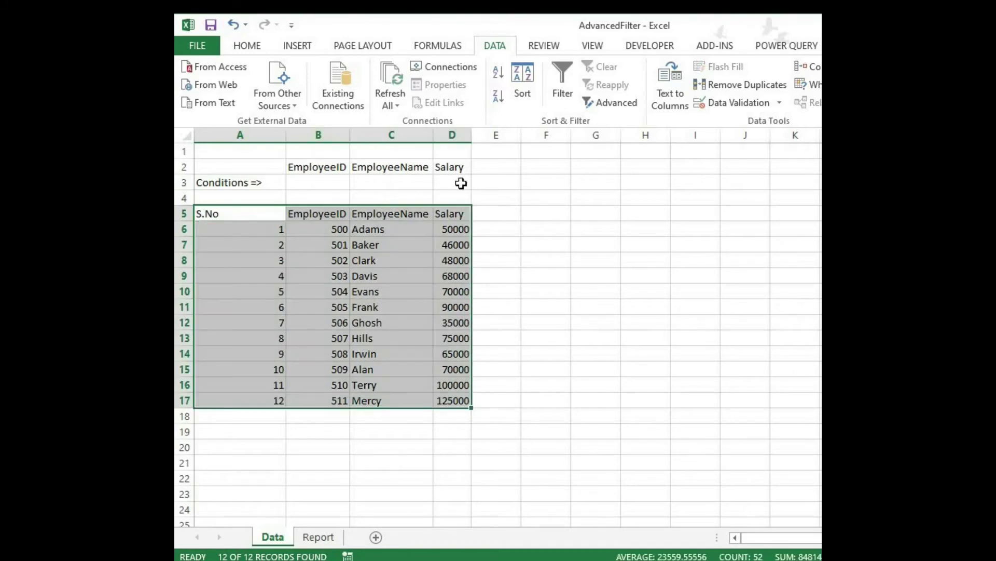
Copy the first employee's name from C6 into the EmployeeName condition cell C3.
{"action": "left_click", "coordinate": [320, 180]}
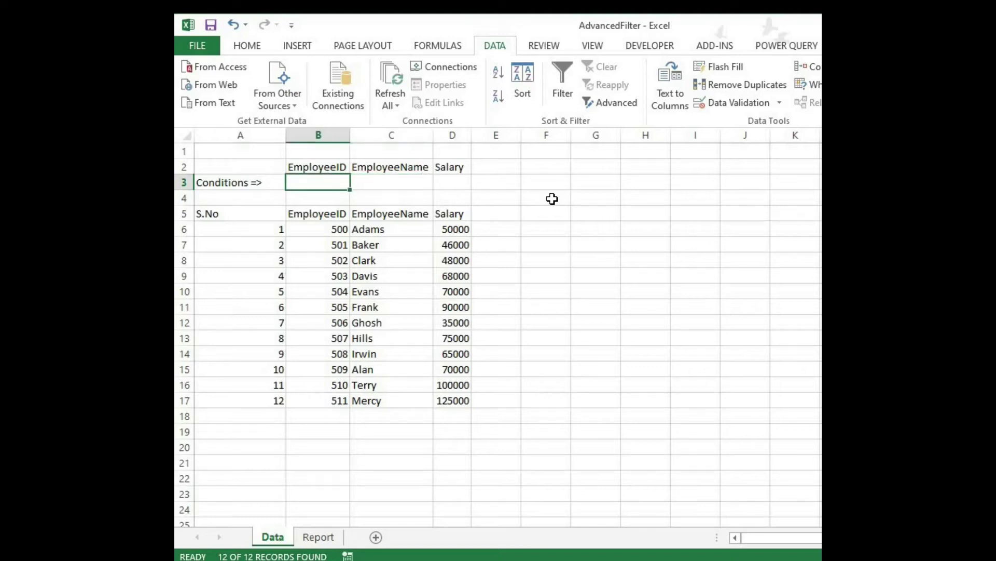
{"action": "key", "text": "Tab"}
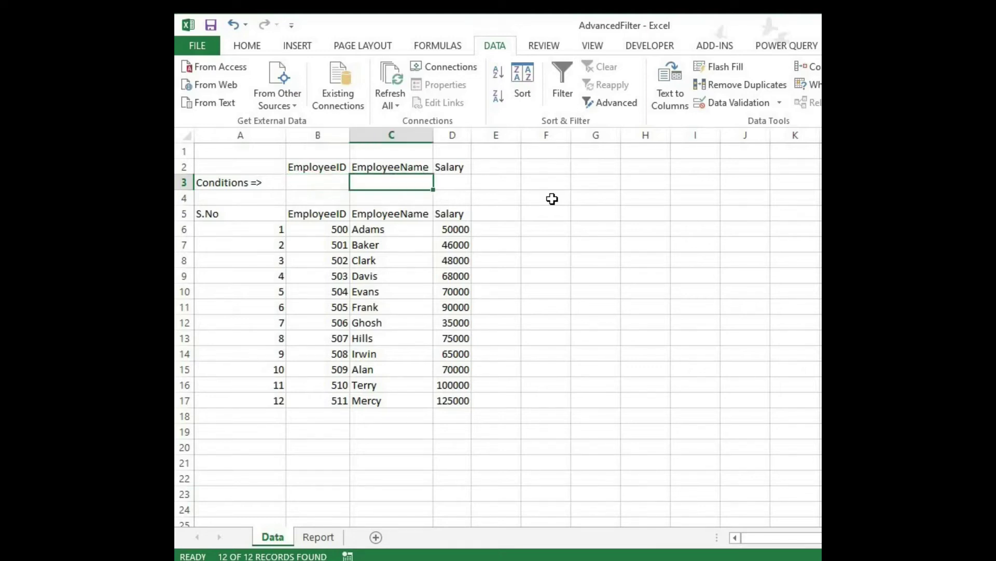
{"action": "key", "text": "Down"}
{"action": "key", "text": "Down"}
{"action": "key", "text": "Down"}
{"action": "key", "text": "Down"}
{"action": "key", "text": "Down"}
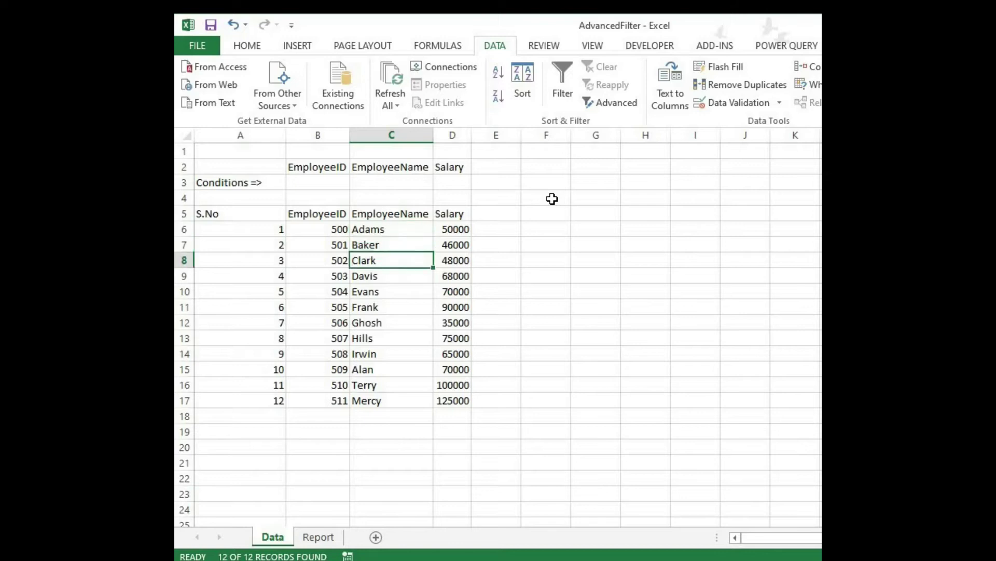
{"action": "key", "text": "Up"}
{"action": "key", "text": "Up"}
{"action": "key", "text": "ctrl+c"}
{"action": "key", "text": "Up"}
{"action": "key", "text": "Up"}
{"action": "key", "text": "Up"}
{"action": "key", "text": "ctrl+v"}
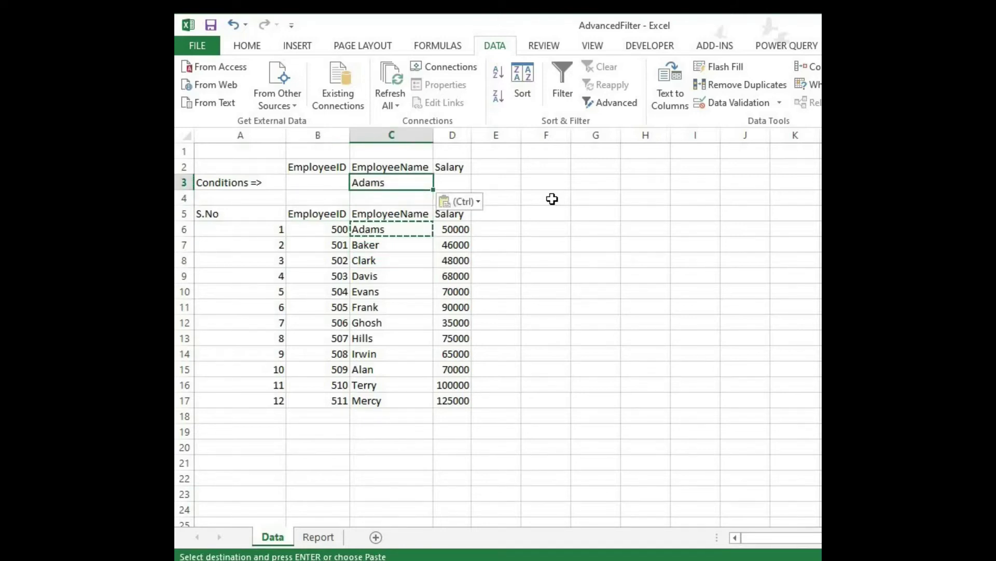
{"action": "key", "text": "Escape"}
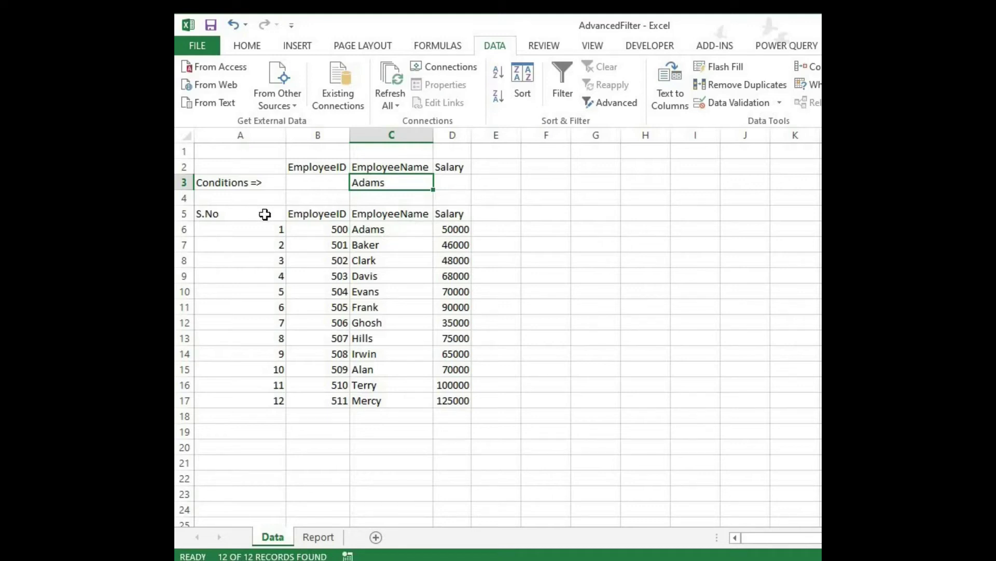
Run the Advanced Filter in place on A5:D17 with criteria range B2:D3 to apply the EmployeeName condition.
{"action": "left_click", "coordinate": [254, 215]}
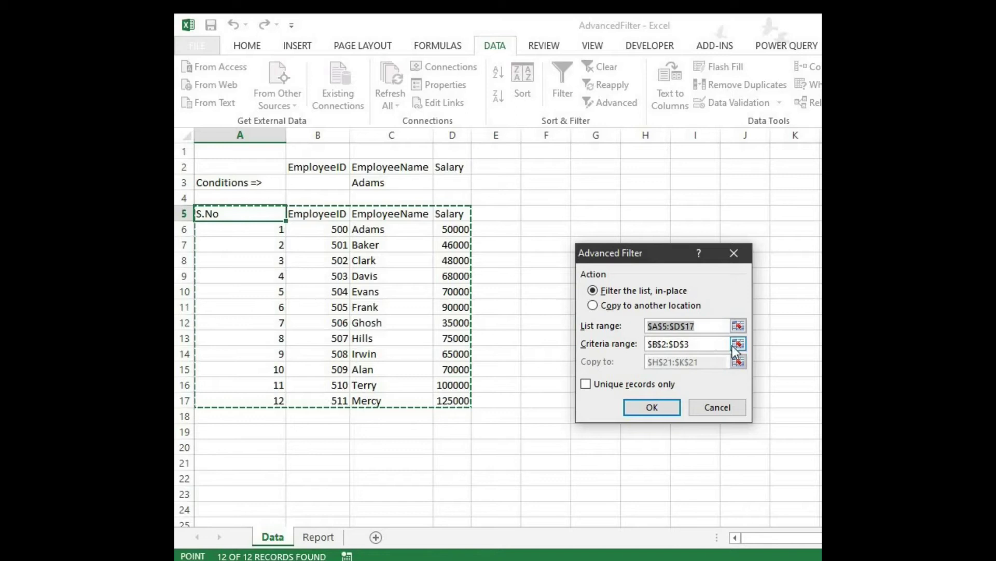
{"action": "left_click", "coordinate": [663, 416]}
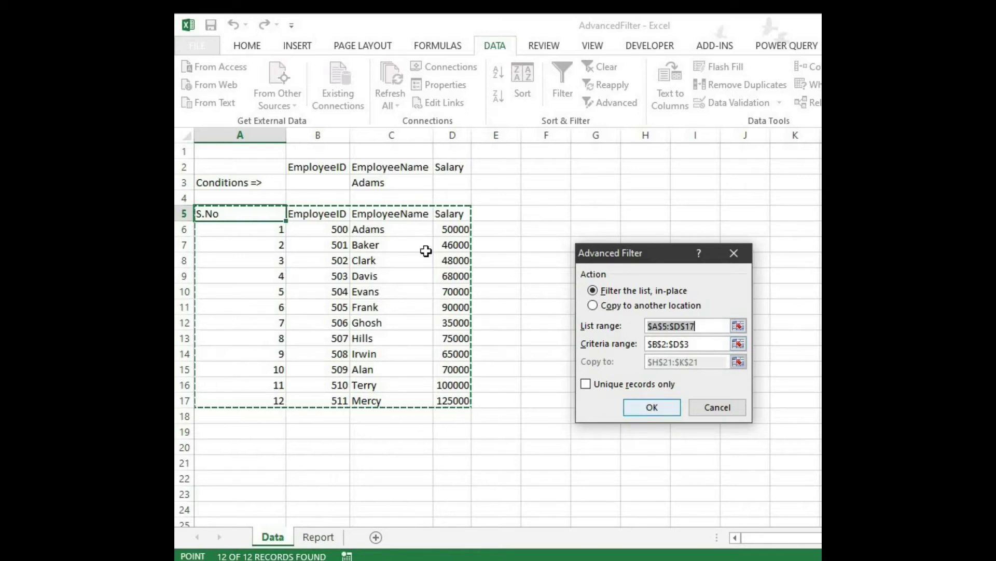
Compare the EmployeeName condition in C3 with the filtered record in row 6.
{"action": "left_click", "coordinate": [383, 182]}
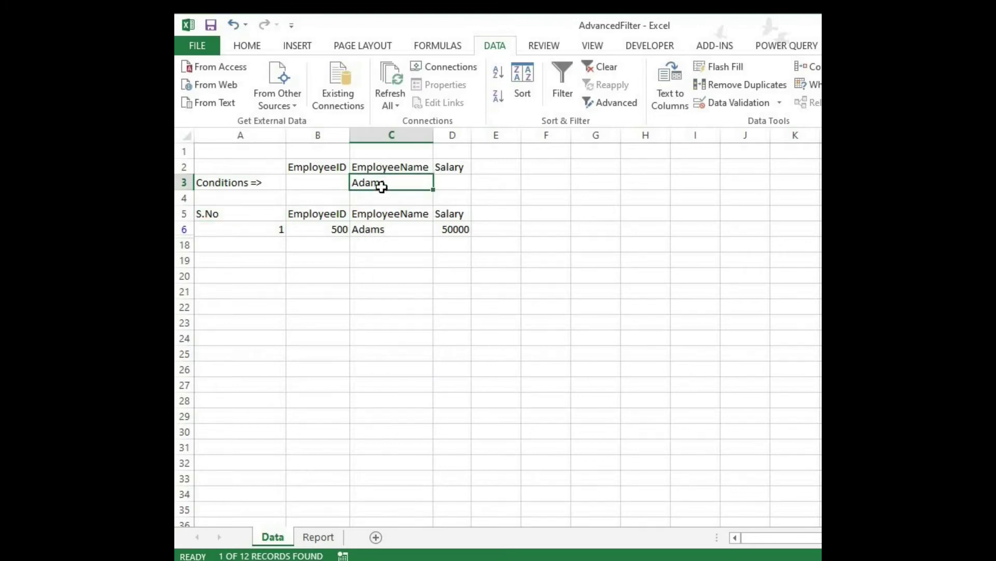
{"action": "left_click", "coordinate": [383, 213]}
{"action": "left_click", "coordinate": [381, 228]}
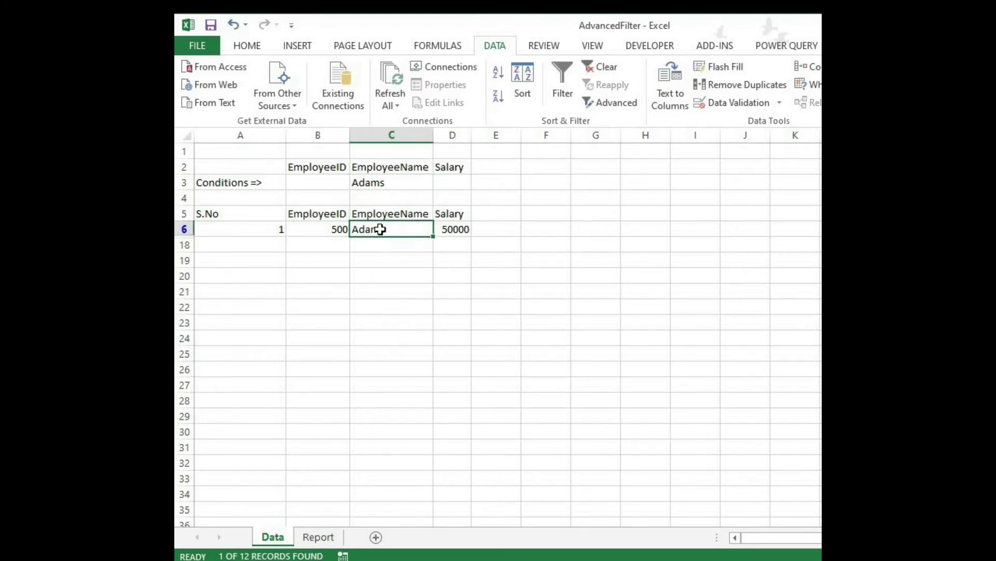
{"action": "left_click", "coordinate": [389, 183]}
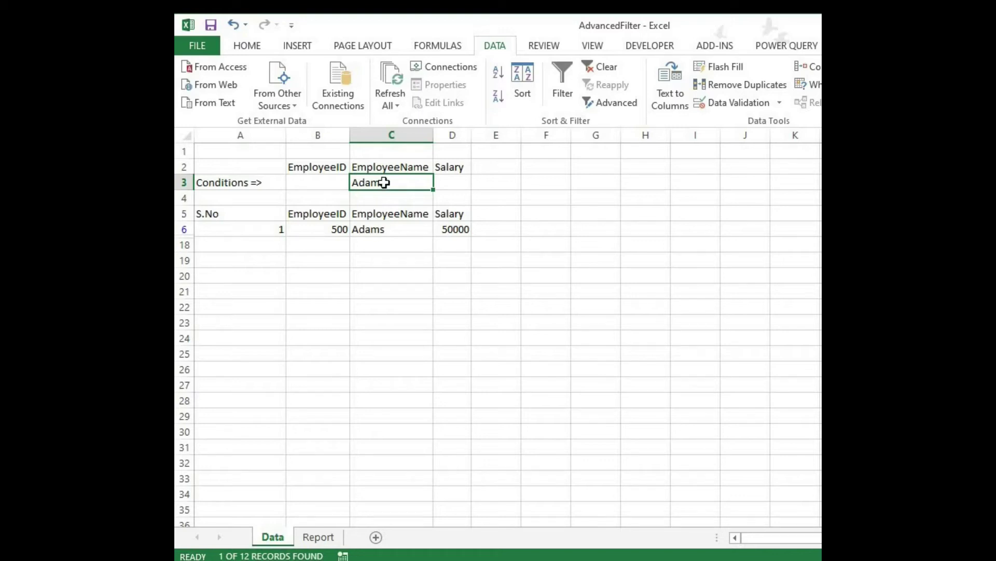
{"action": "left_click", "coordinate": [387, 226]}
{"action": "left_click", "coordinate": [390, 182]}
{"action": "left_click", "coordinate": [385, 232]}
{"action": "left_click", "coordinate": [390, 183]}
{"action": "left_click", "coordinate": [383, 232]}
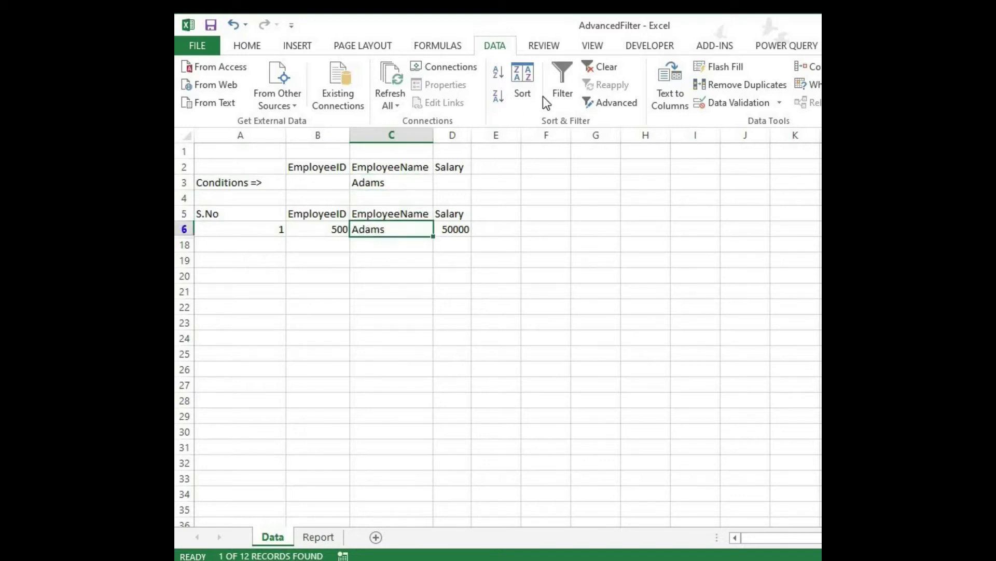
Clear the filter from the employee table and delete the EmployeeName condition in C3.
{"action": "left_click", "coordinate": [606, 69]}
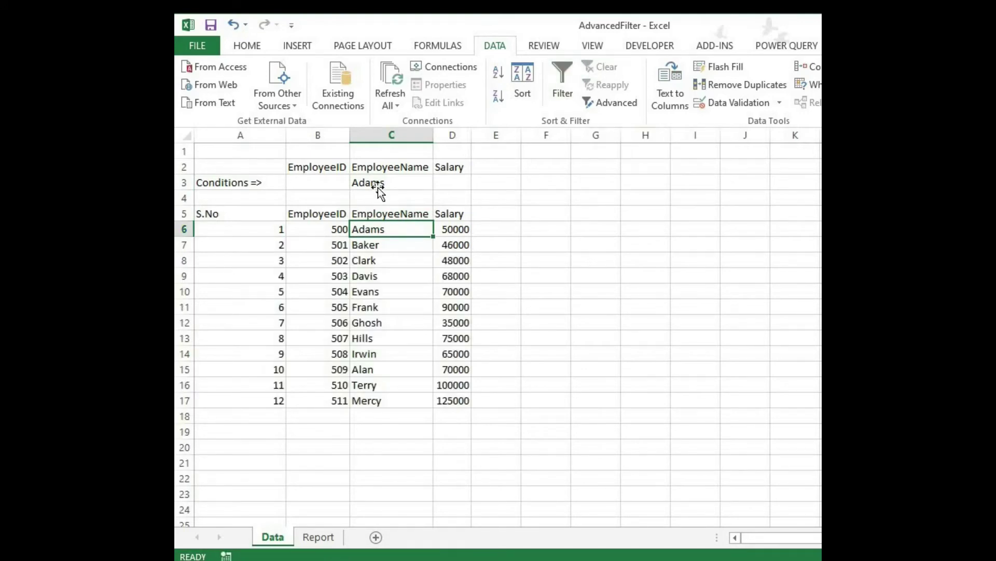
{"action": "left_click", "coordinate": [378, 188]}
{"action": "key", "text": "Delete"}
Enter the condition >505 under EmployeeID in cell B3 of the criteria range.
{"action": "key", "text": "Left"}
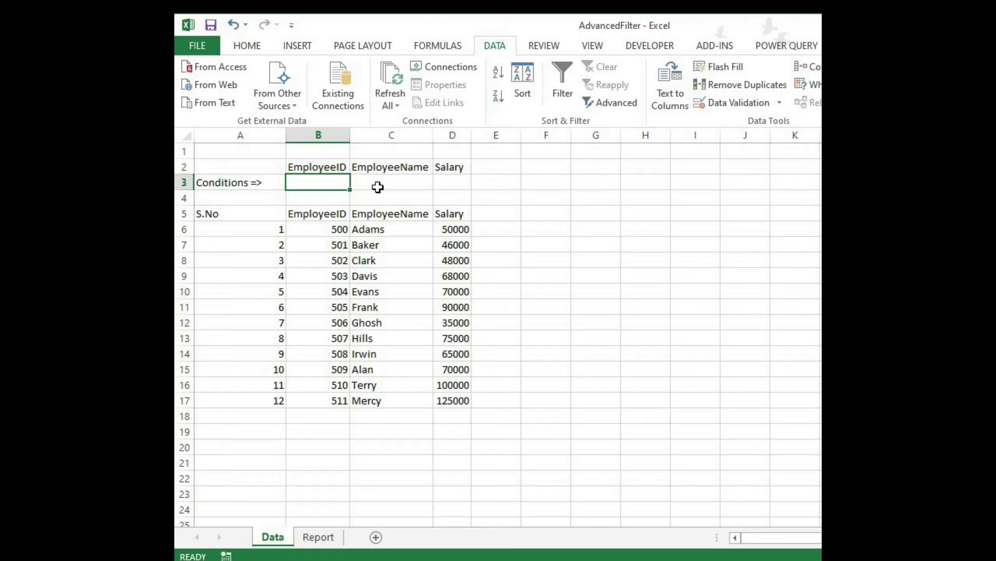
{"action": "type", "text": ">"}
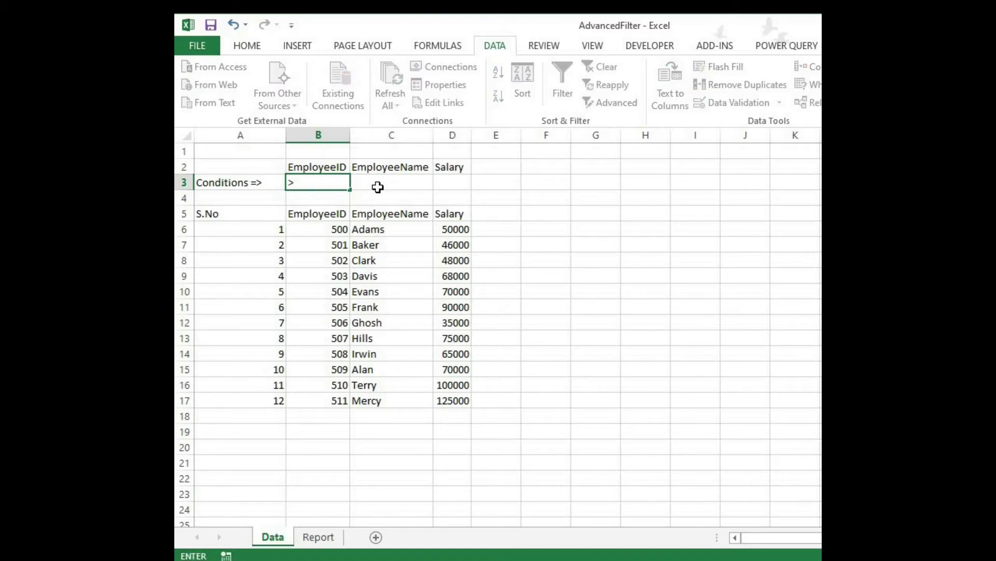
{"action": "key", "text": "Return"}
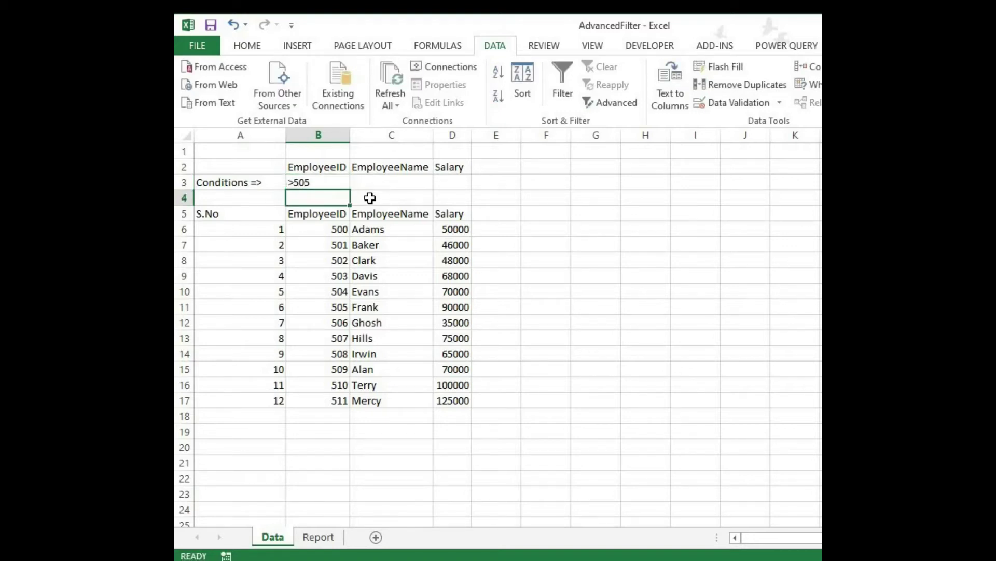
Run the Advanced Filter in place on the employee table with the EmployeeID condition and select the filtered records.
{"action": "left_click", "coordinate": [333, 213]}
{"action": "left_click", "coordinate": [240, 277]}
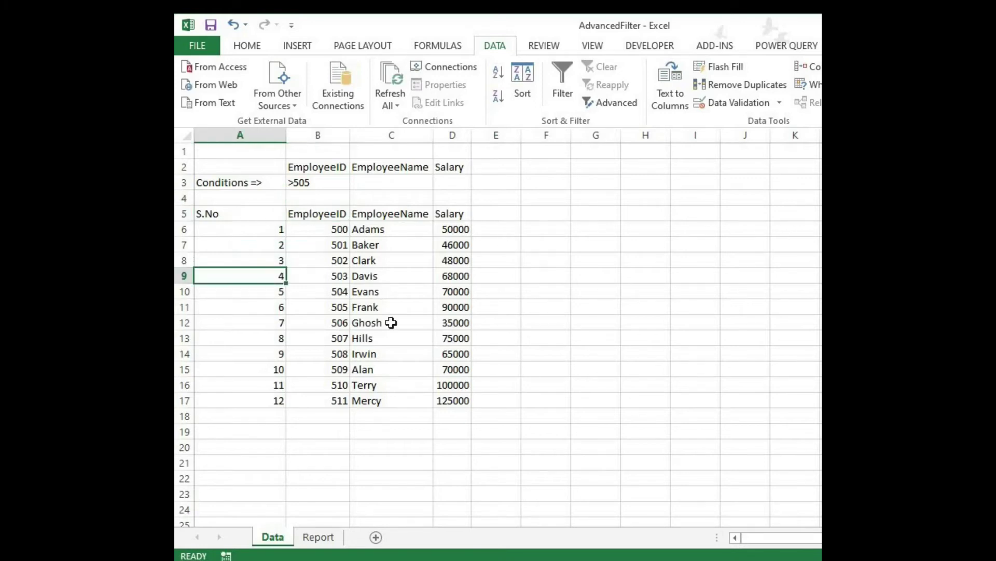
{"action": "left_click", "coordinate": [239, 214]}
{"action": "left_click", "coordinate": [618, 104]}
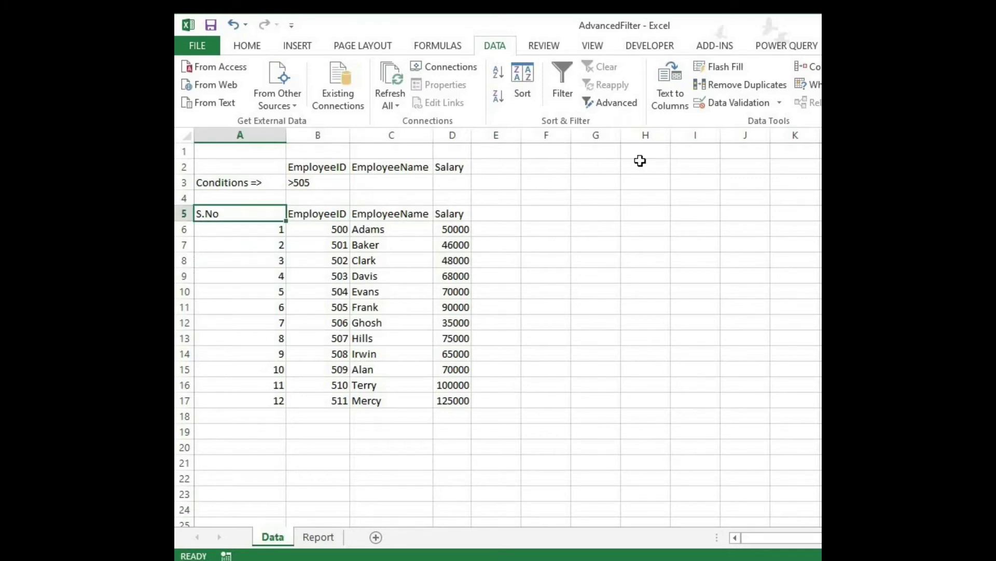
{"action": "left_click", "coordinate": [655, 405]}
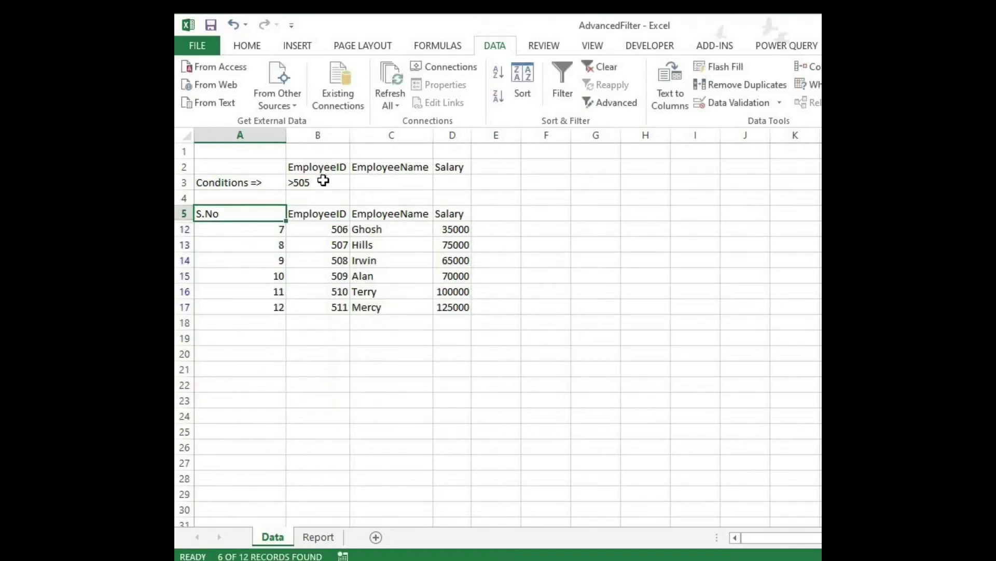
{"action": "left_click", "coordinate": [325, 229]}
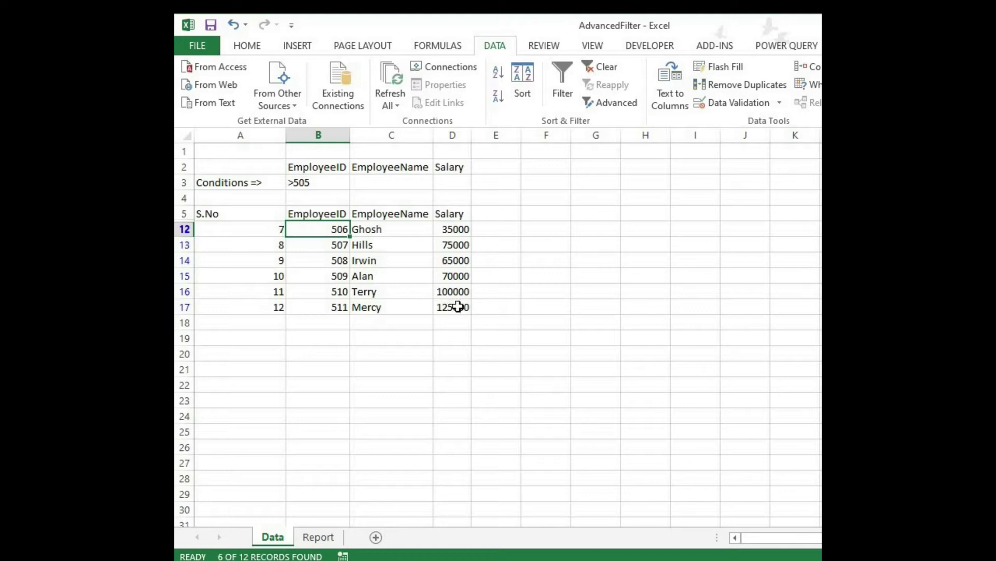
{"action": "left_click_drag", "start_coordinate": [259, 229], "coordinate": [457, 306]}
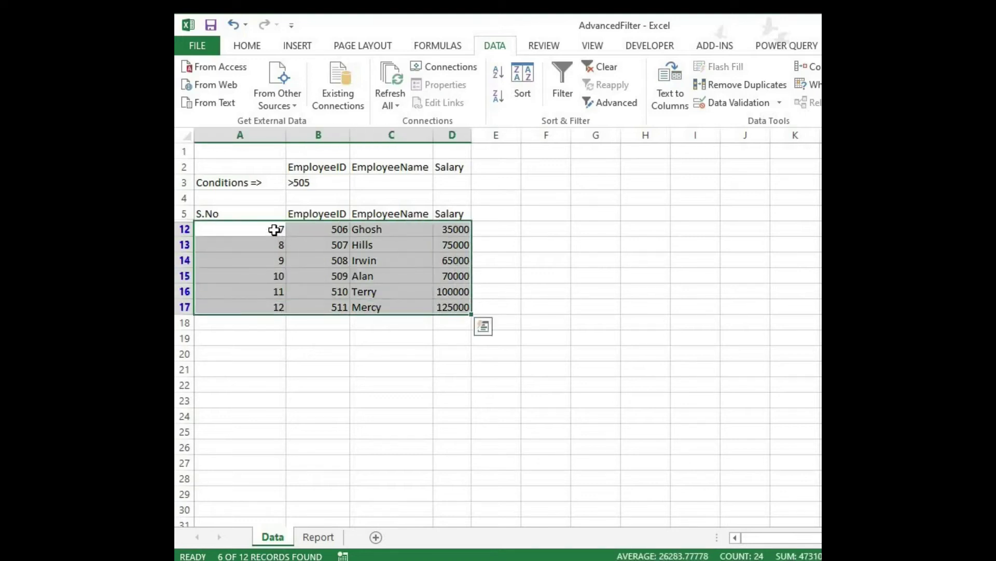
Clear the filter from the employee table and delete the EmployeeID condition in B3.
{"action": "left_click", "coordinate": [452, 275]}
{"action": "left_click", "coordinate": [602, 67]}
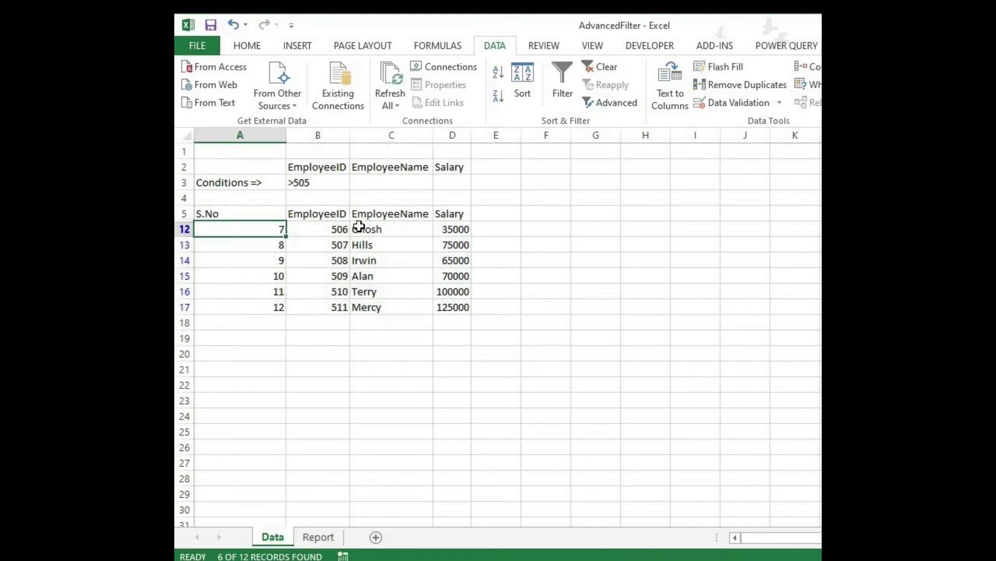
{"action": "left_click", "coordinate": [297, 183]}
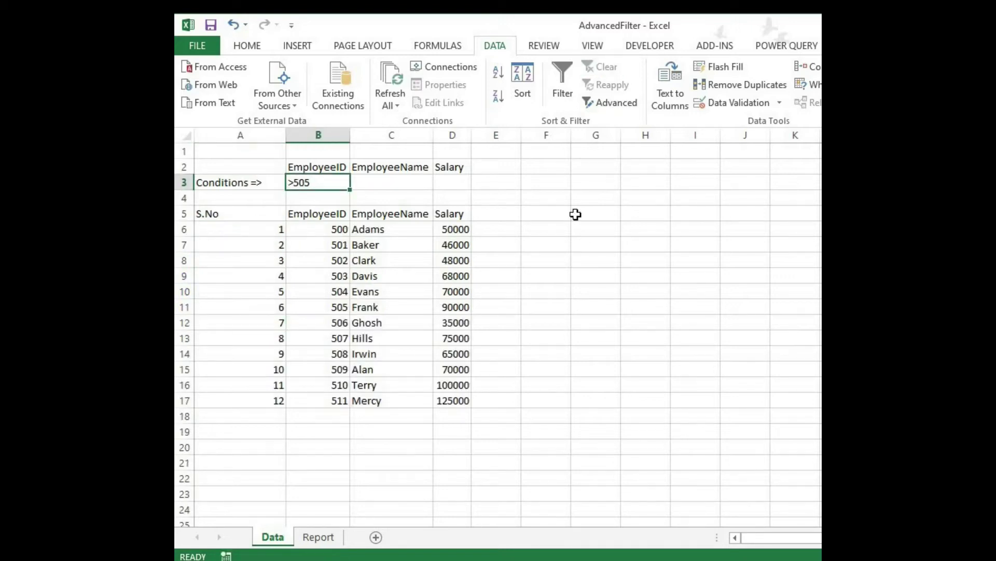
{"action": "key", "text": "Delete"}
Enter the wildcard condition A* under EmployeeName in cell C3 of the criteria range.
{"action": "key", "text": "Right"}
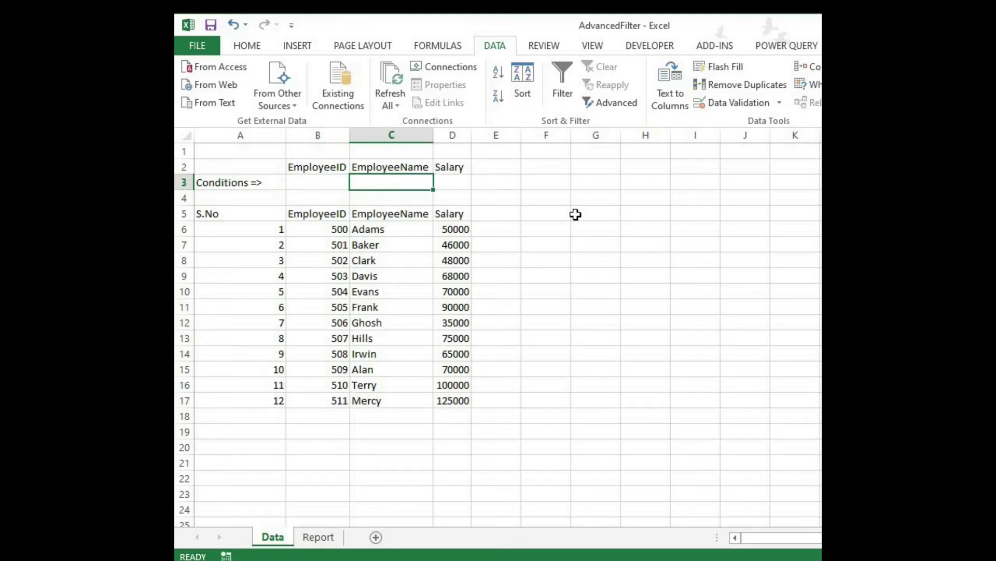
{"action": "key", "text": "Down"}
{"action": "key", "text": "Down"}
{"action": "key", "text": "Down"}
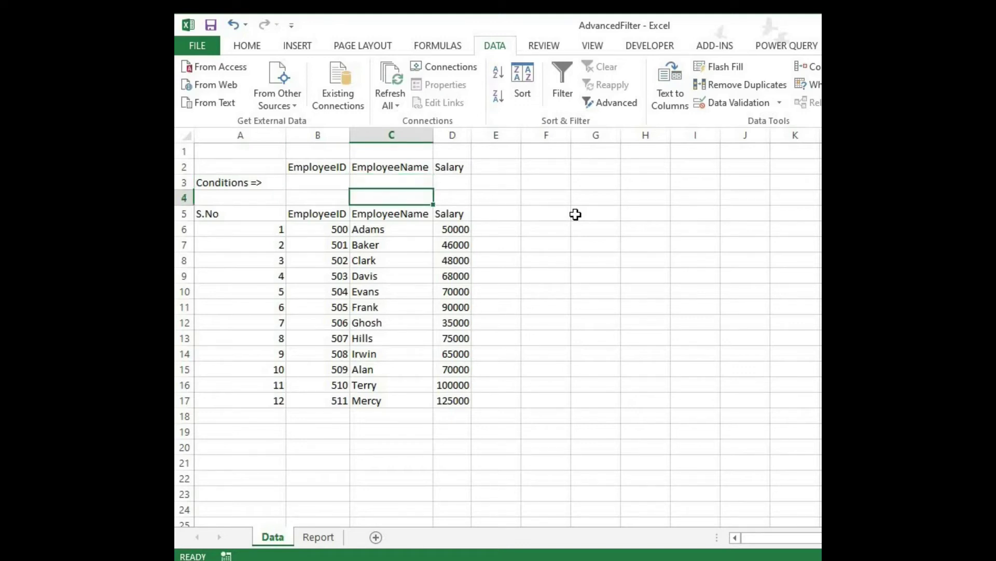
{"action": "key", "text": "Up"}
{"action": "key", "text": "Up"}
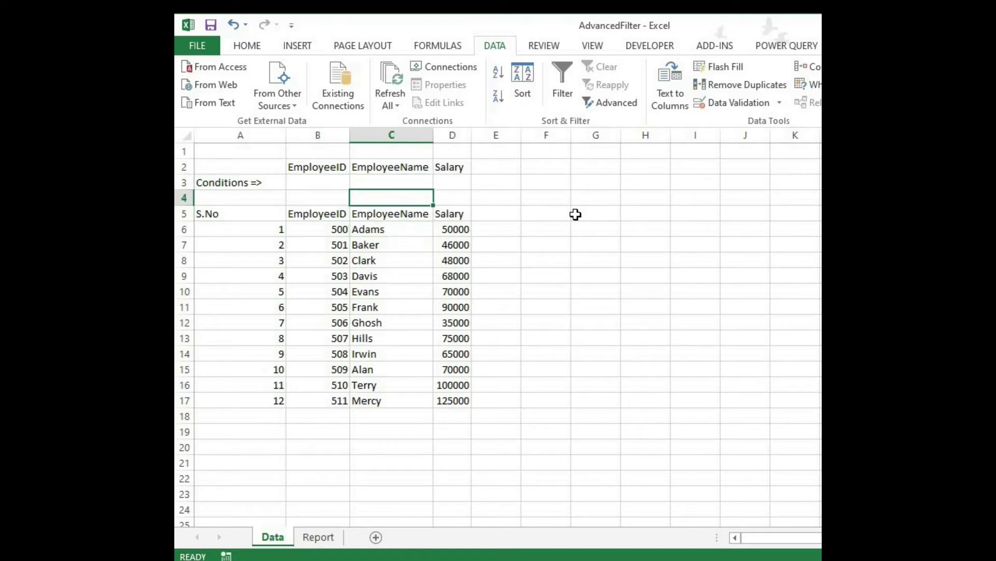
{"action": "key", "text": "Up"}
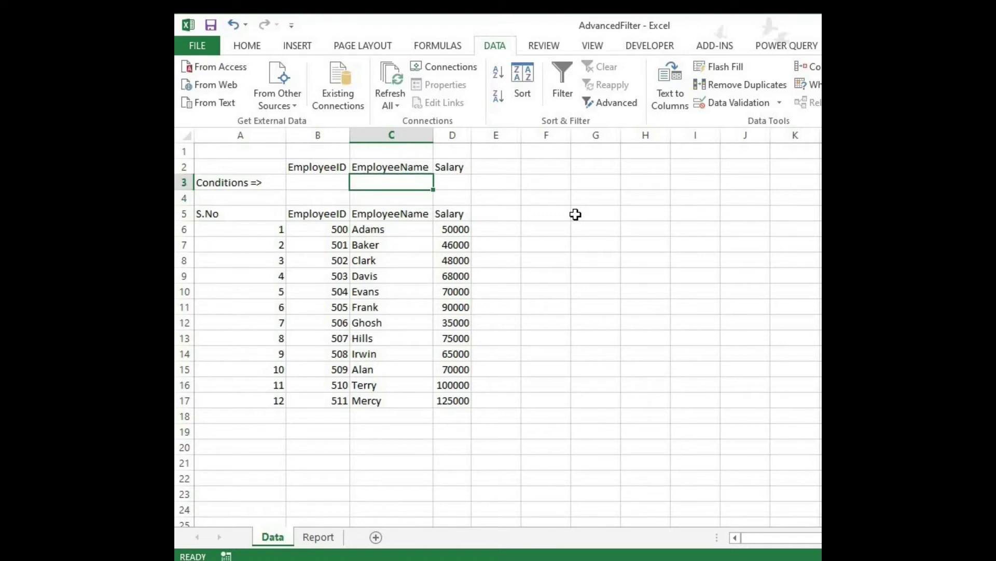
{"action": "type", "text": "A*"}
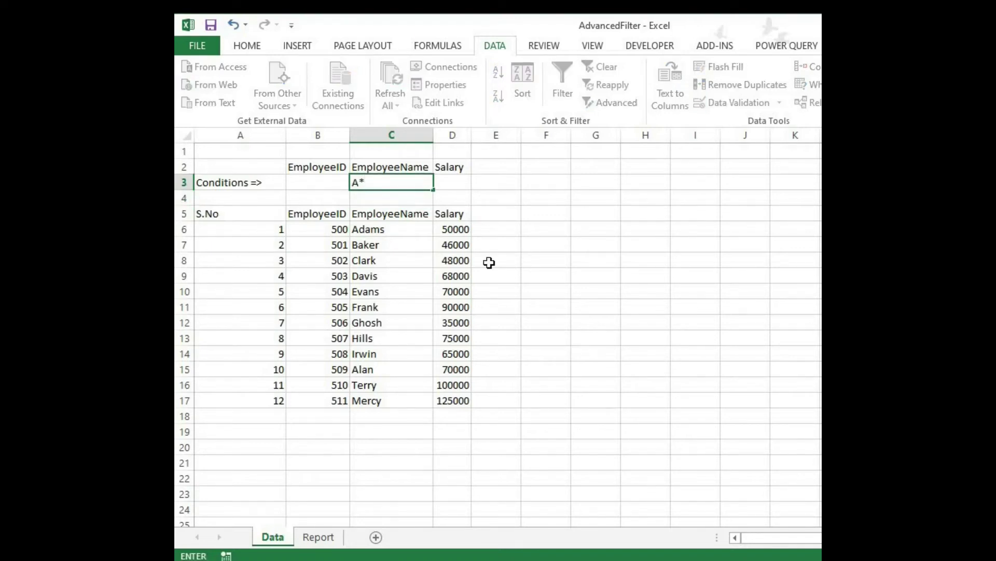
{"action": "key", "text": "Return"}
Run the Advanced Filter in place on the employee table with the EmployeeName wildcard condition and select the filtered records.
{"action": "left_click", "coordinate": [239, 214]}
{"action": "left_click", "coordinate": [596, 106]}
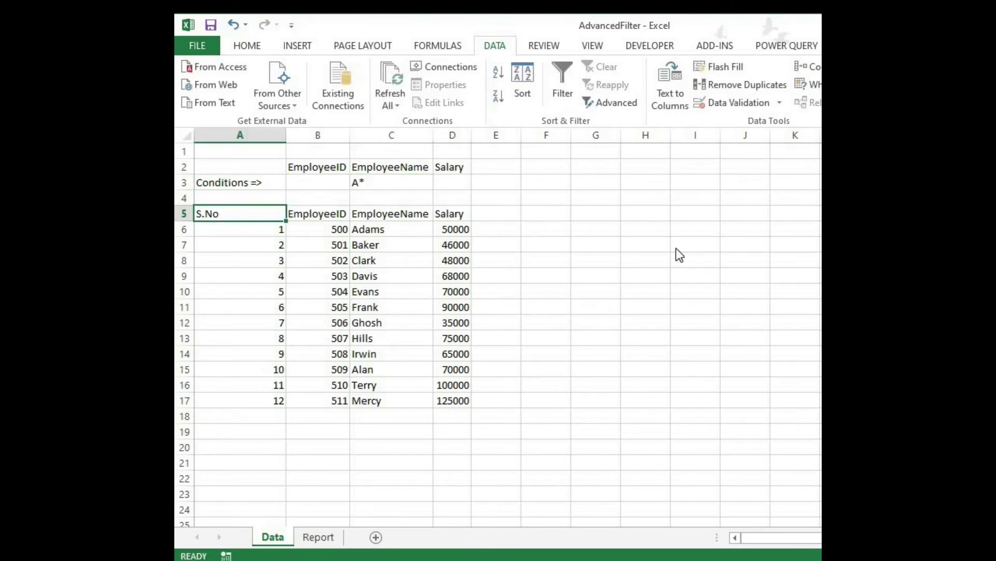
{"action": "left_click", "coordinate": [653, 410]}
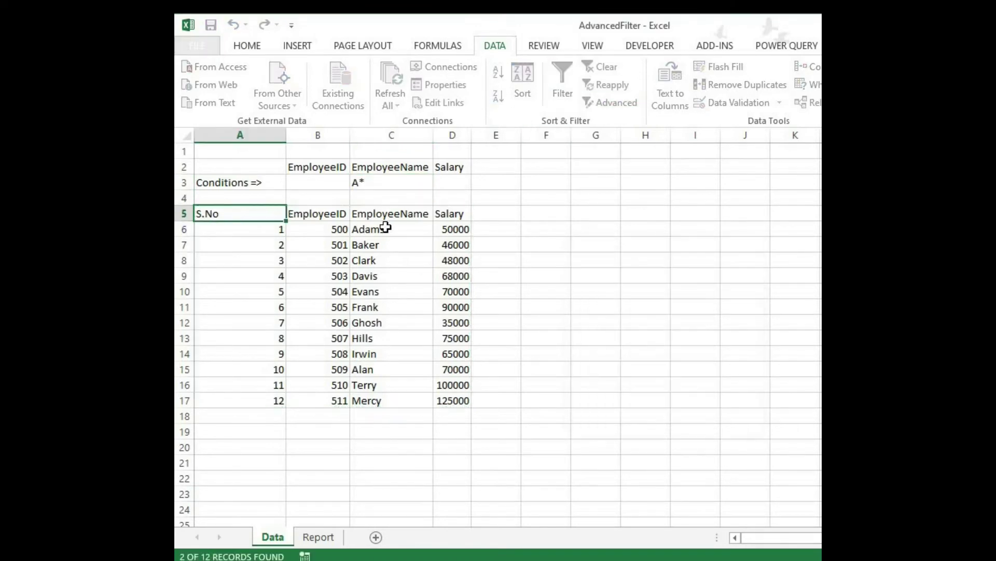
{"action": "left_click_drag", "start_coordinate": [374, 230], "coordinate": [375, 244]}
{"action": "left_click_drag", "start_coordinate": [271, 233], "coordinate": [458, 248]}
{"action": "key", "text": "ctrl+shift+End"}
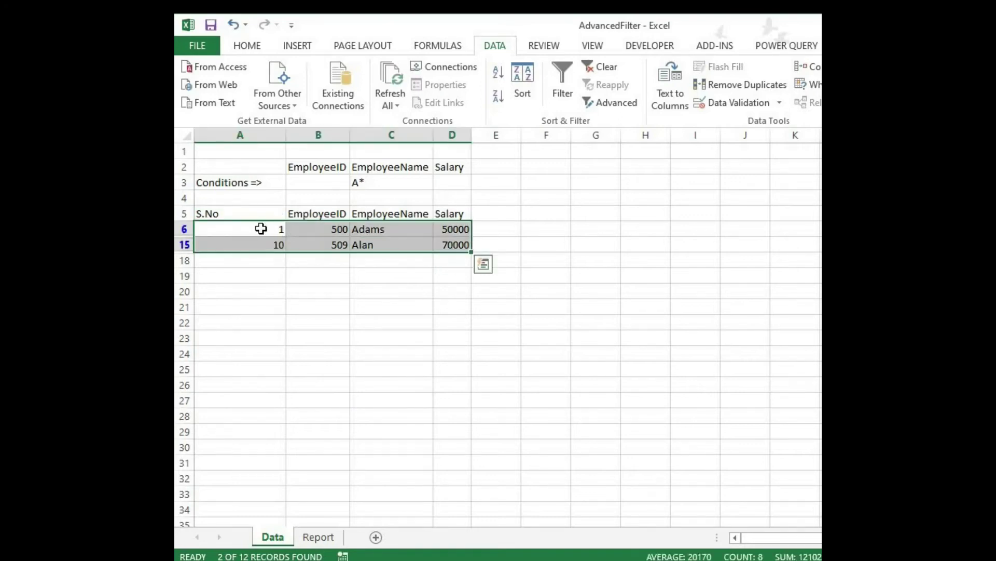
Clear the filter from the employee table and delete the wildcard condition in C3.
{"action": "left_click", "coordinate": [304, 235]}
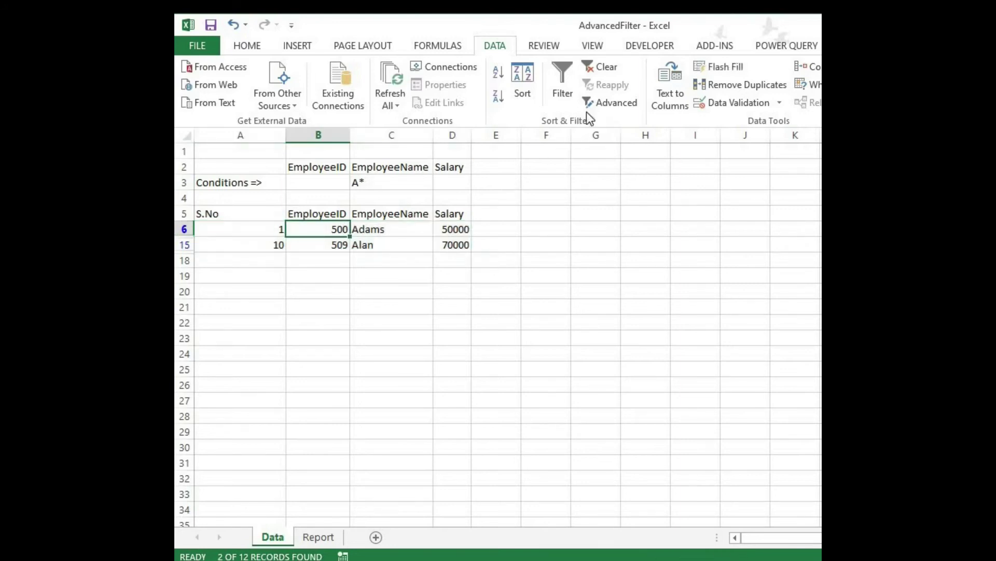
{"action": "left_click", "coordinate": [600, 67]}
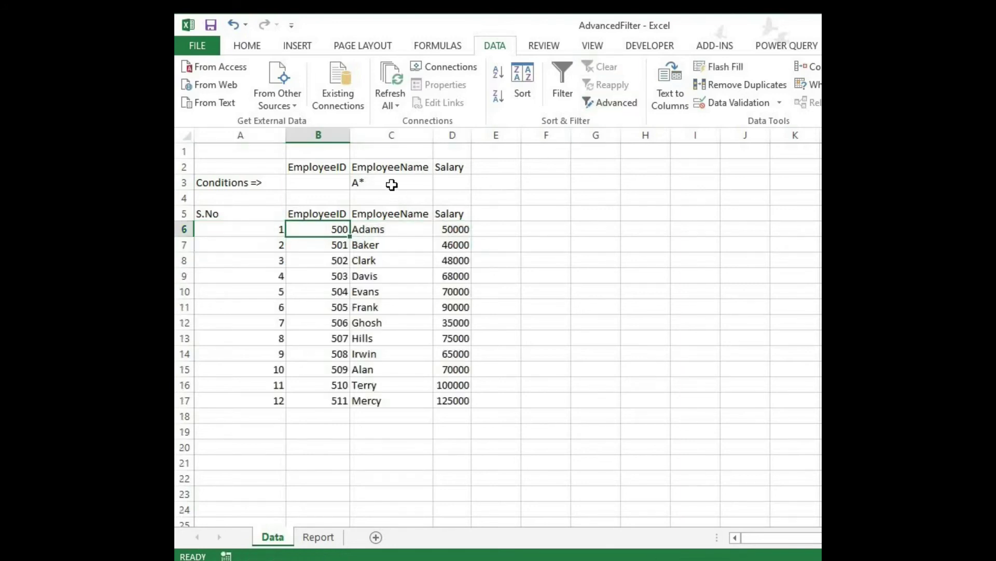
{"action": "left_click", "coordinate": [391, 185]}
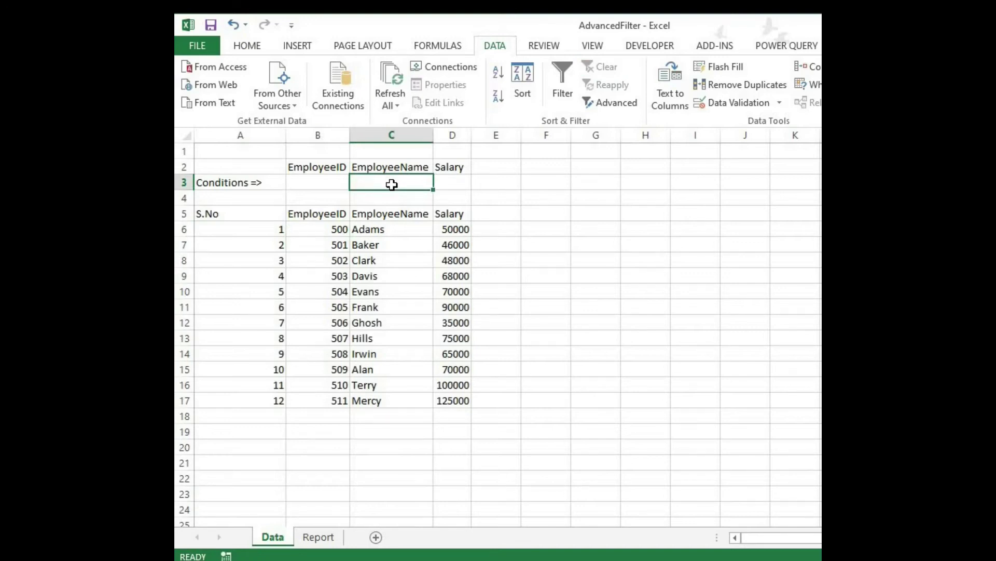
Enter the condition <70000 under Salary in cell D3 of the criteria range.
{"action": "key", "text": "Tab"}
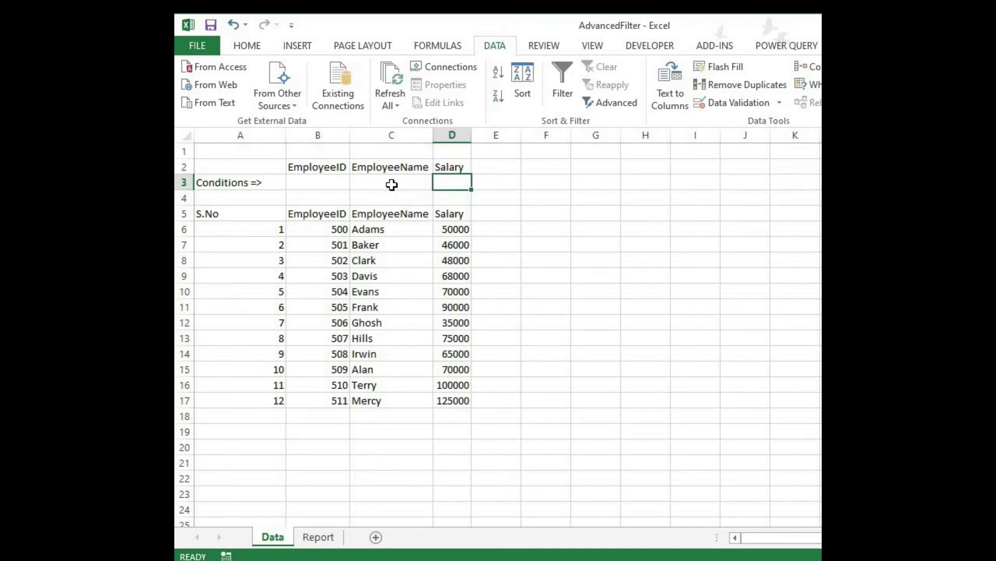
{"action": "key", "text": "Down"}
{"action": "key", "text": "Down"}
{"action": "key", "text": "Down"}
{"action": "key", "text": "Down"}
{"action": "key", "text": "Down"}
{"action": "key", "text": "Down"}
{"action": "key", "text": "Down"}
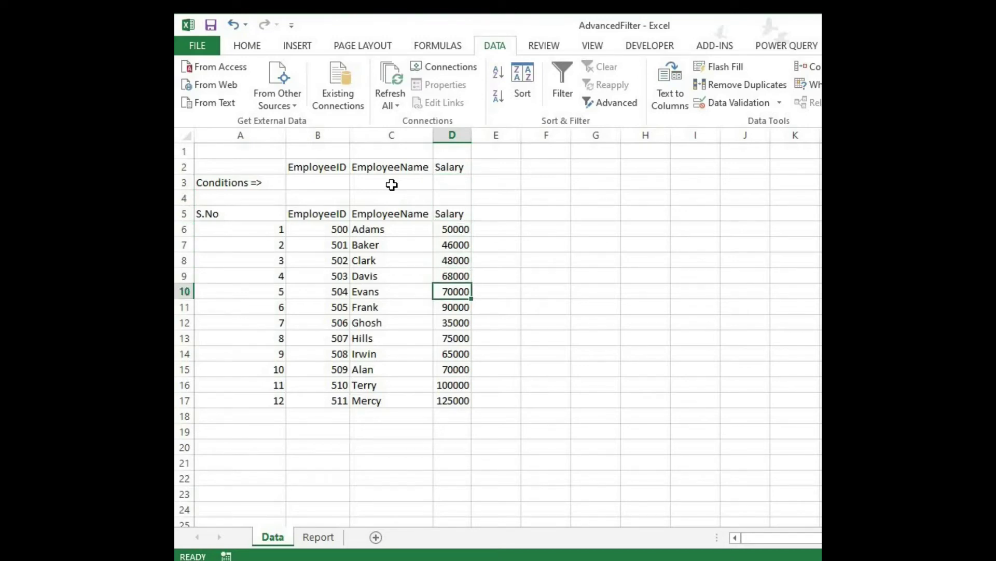
{"action": "key", "text": "Up"}
{"action": "key", "text": "Up"}
{"action": "key", "text": "Up"}
{"action": "key", "text": "Up"}
{"action": "key", "text": "Up"}
{"action": "key", "text": "Up"}
{"action": "key", "text": "Up"}
{"action": "key", "text": "Up"}
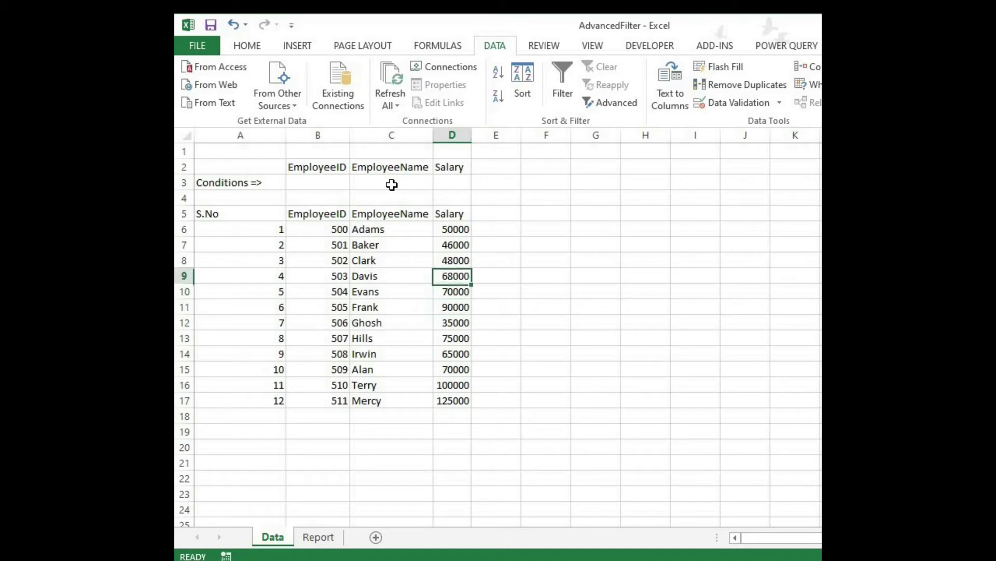
{"action": "key", "text": "Down"}
{"action": "type", "text": "<"}
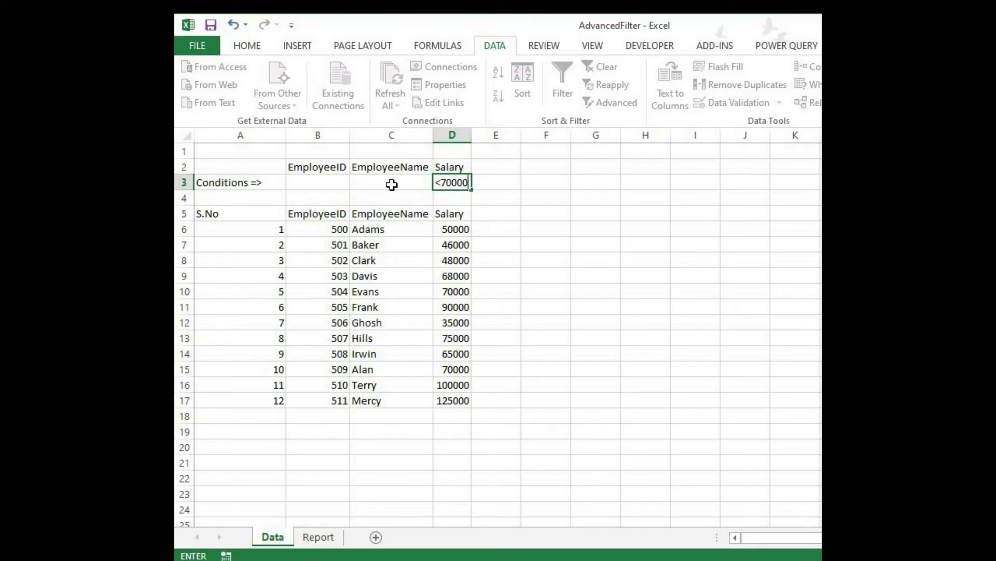
{"action": "key", "text": "Return"}
{"action": "key", "text": "Up"}
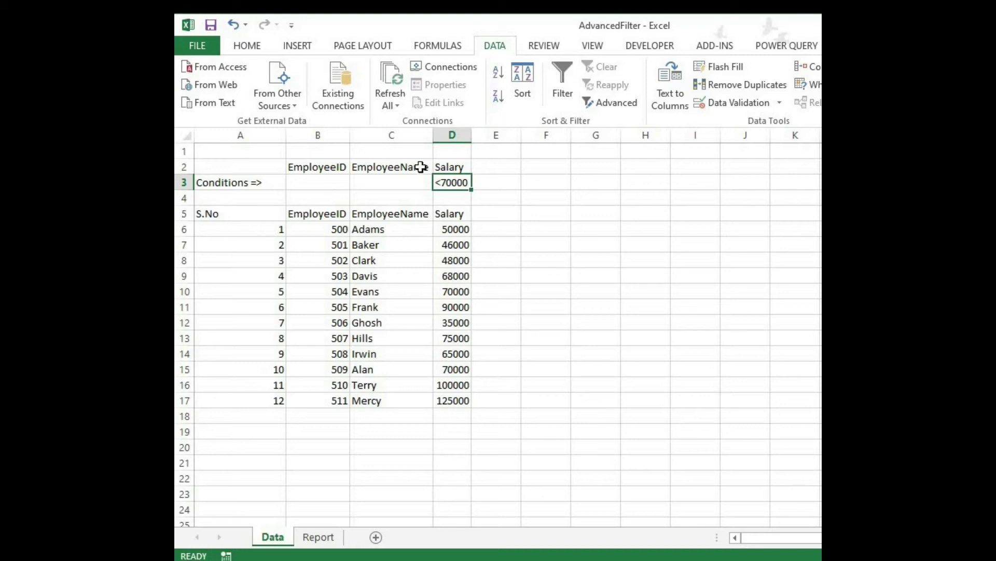
Run the Advanced Filter in place on A5:D17 with criteria range B2:D3 and select the records matching the Salary condition.
{"action": "left_click", "coordinate": [631, 104]}
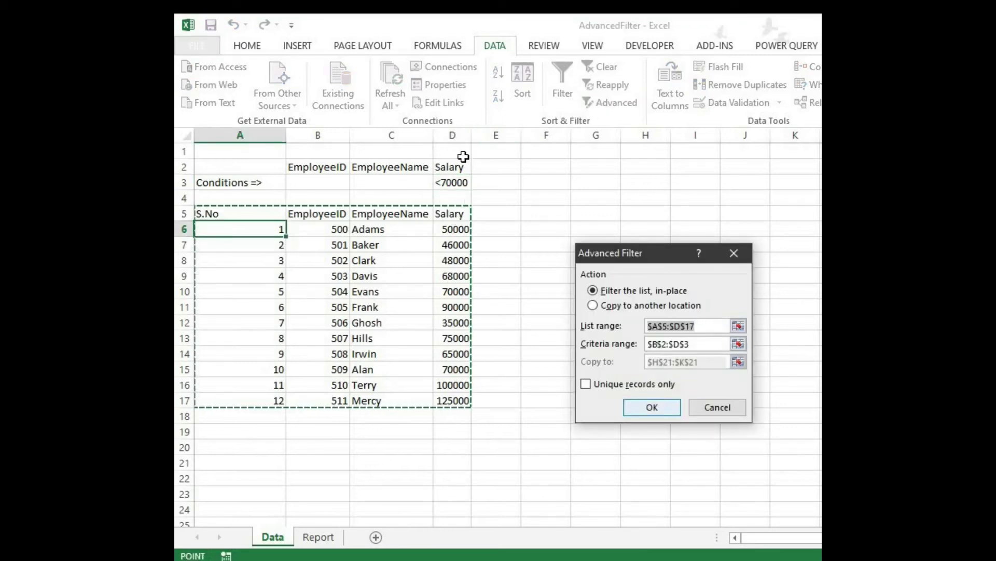
{"action": "key", "text": "Return"}
{"action": "left_click_drag", "start_coordinate": [456, 232], "coordinate": [219, 307]}
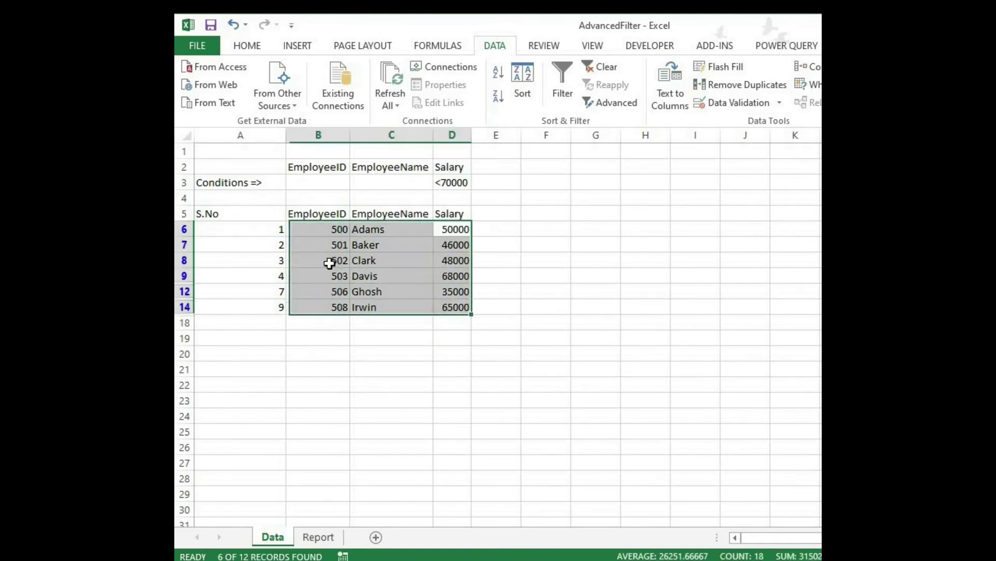
{"action": "key", "text": "Left"}
Clear the Salary filter from the employee table and select the condition cell D3.
{"action": "left_click", "coordinate": [606, 68]}
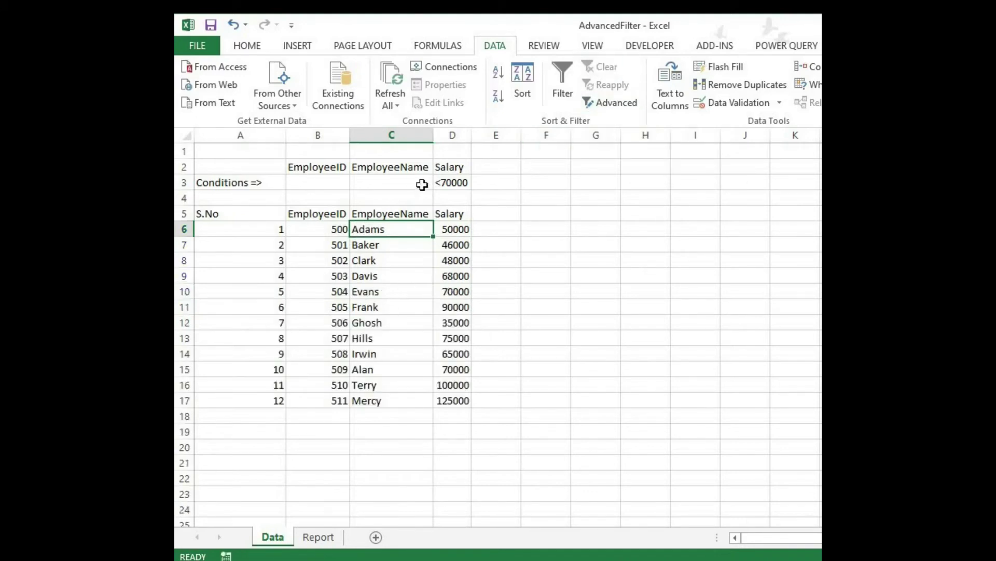
{"action": "key", "text": "Down"}
{"action": "key", "text": "Down"}
{"action": "key", "text": "Down"}
{"action": "key", "text": "Down"}
{"action": "key", "text": "Down"}
{"action": "key", "text": "Down"}
{"action": "key", "text": "Down"}
{"action": "left_click", "coordinate": [458, 186]}
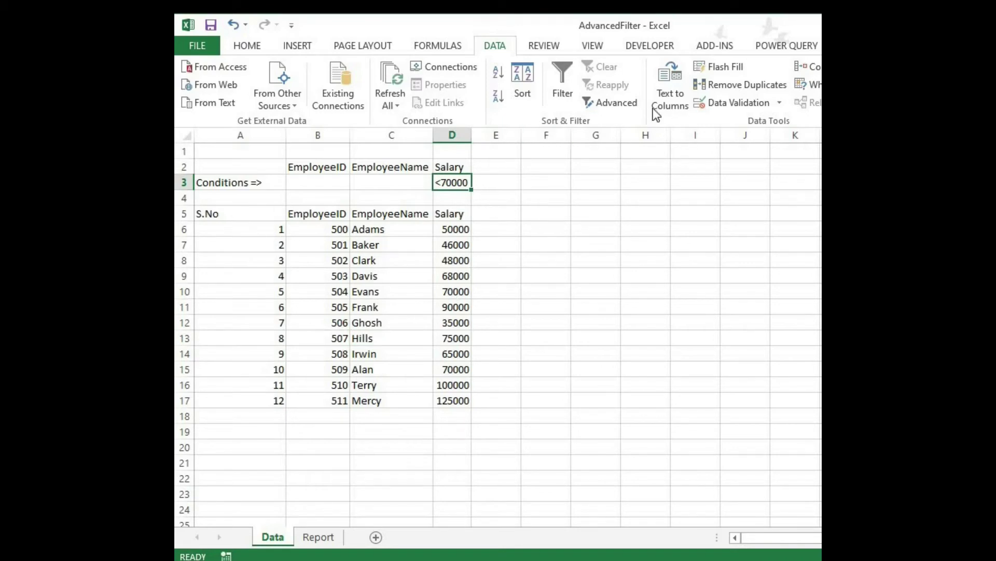
Open the Advanced Filter for the employee table from cell A5 and set its action to copy to another location.
{"action": "key", "text": "Down"}
{"action": "key", "text": "Down"}
{"action": "key", "text": "Left"}
{"action": "key", "text": "Left"}
{"action": "key", "text": "Left"}
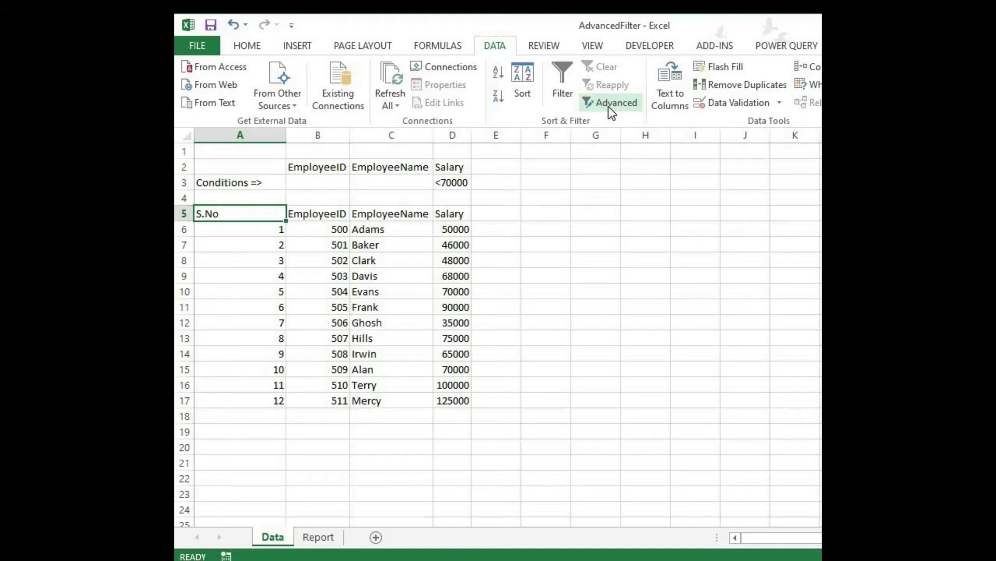
{"action": "left_click", "coordinate": [612, 104]}
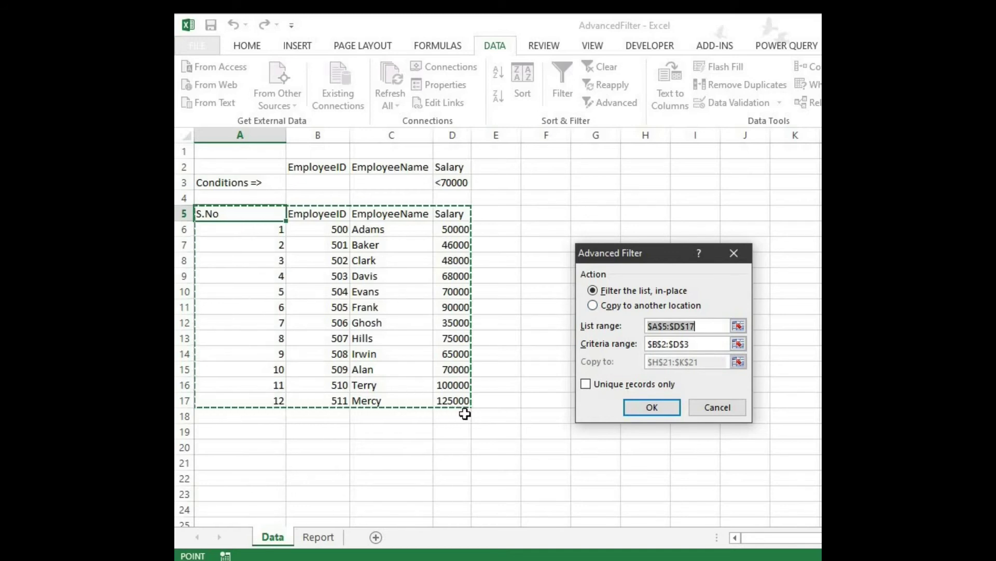
{"action": "left_click", "coordinate": [624, 306]}
Set the Advanced Filter's copy destination to cell F21 on the Data sheet.
{"action": "left_click", "coordinate": [738, 362]}
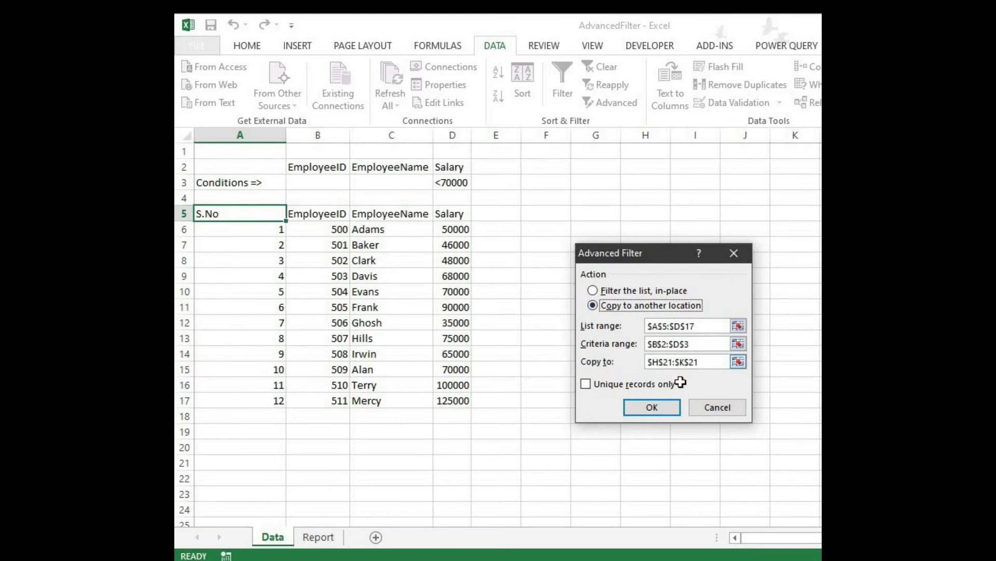
{"action": "left_click", "coordinate": [526, 428]}
{"action": "scroll", "coordinate": [530, 423], "scroll_direction": "down", "scroll_amount": 1}
{"action": "scroll", "coordinate": [539, 325], "scroll_direction": "down", "scroll_amount": 3}
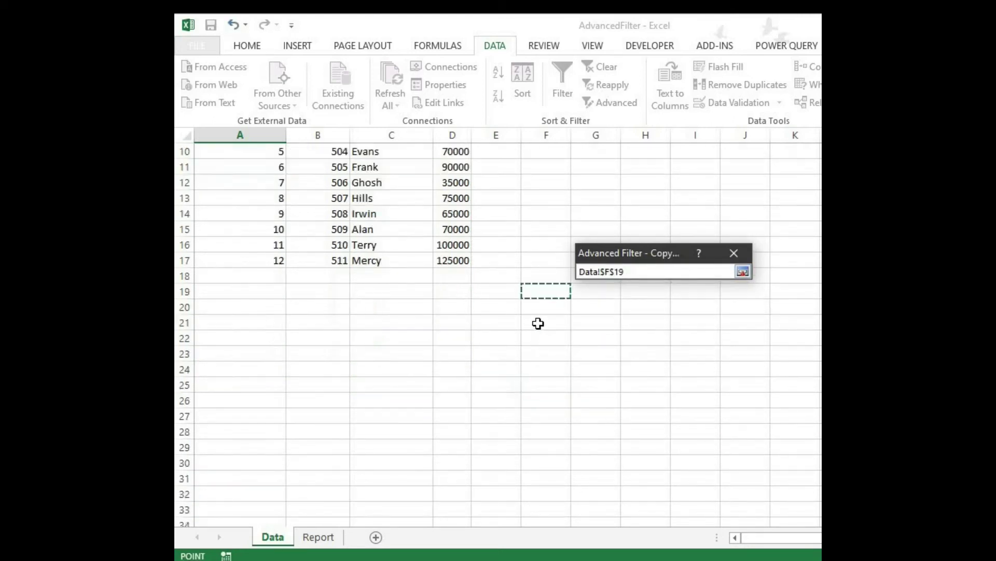
{"action": "key", "text": "Down"}
{"action": "key", "text": "Down"}
{"action": "left_click", "coordinate": [744, 272]}
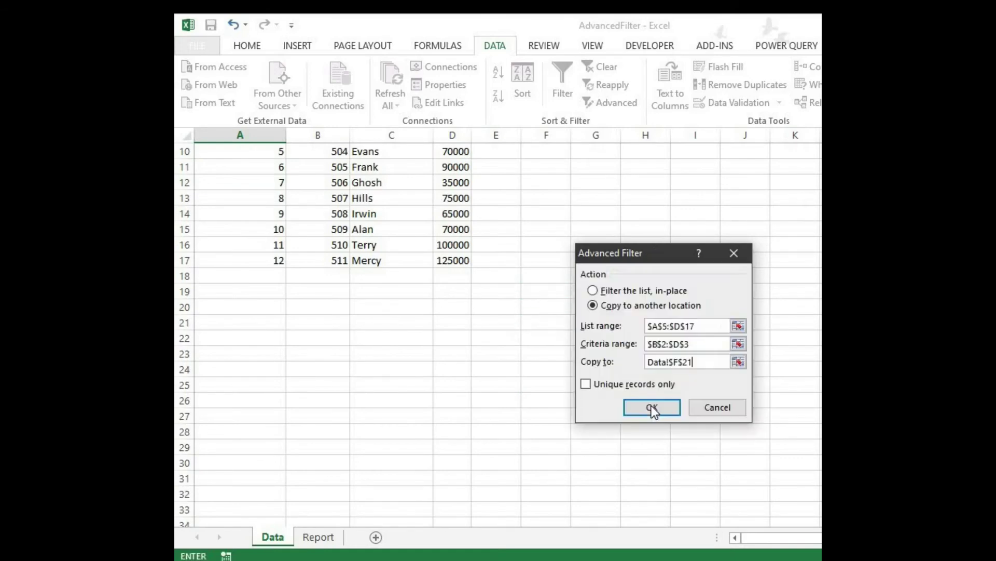
Run the Advanced Filter to copy the records matching the Salary condition to F21, and examine the copied table.
{"action": "left_click", "coordinate": [651, 407]}
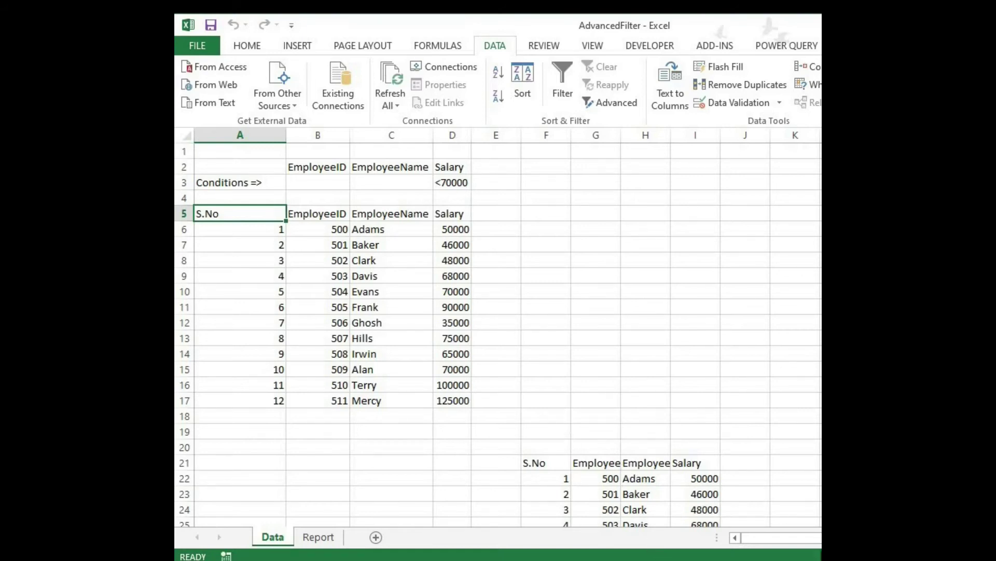
{"action": "left_click", "coordinate": [185, 430]}
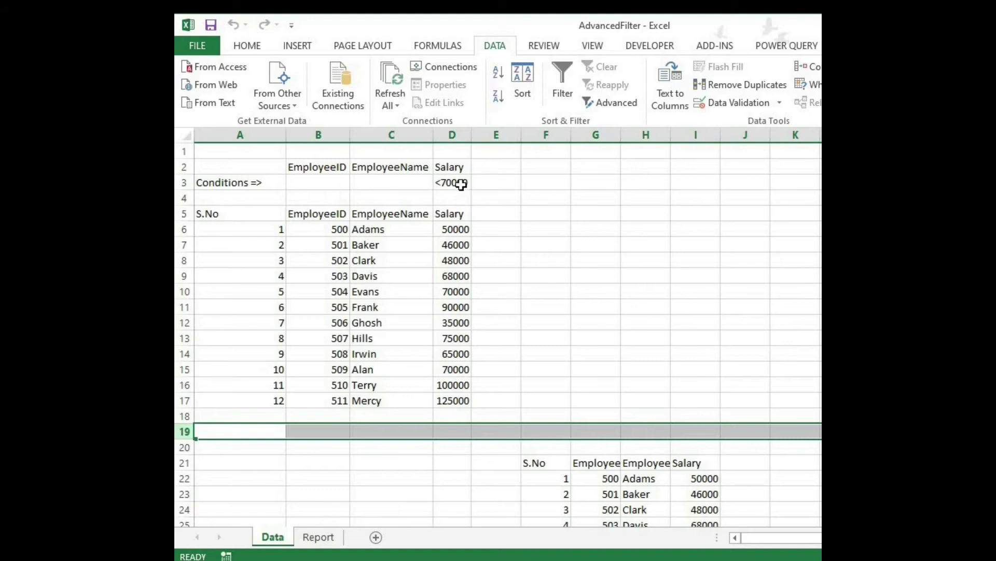
{"action": "left_click", "coordinate": [597, 462]}
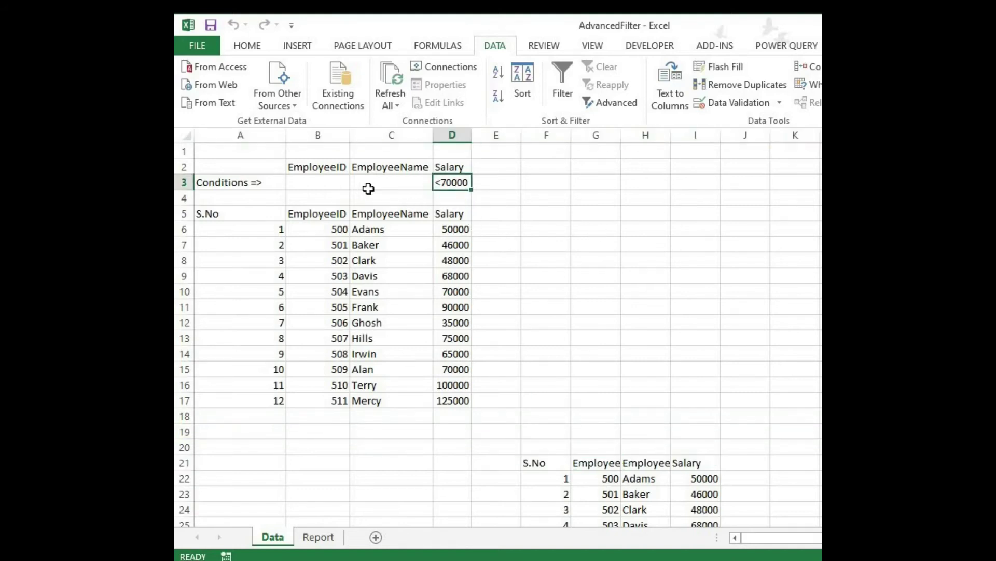
Clear the Salary condition in D3 and set the EmployeeName condition in C3 to A*.
{"action": "key", "text": "Delete"}
{"action": "key", "text": "Left"}
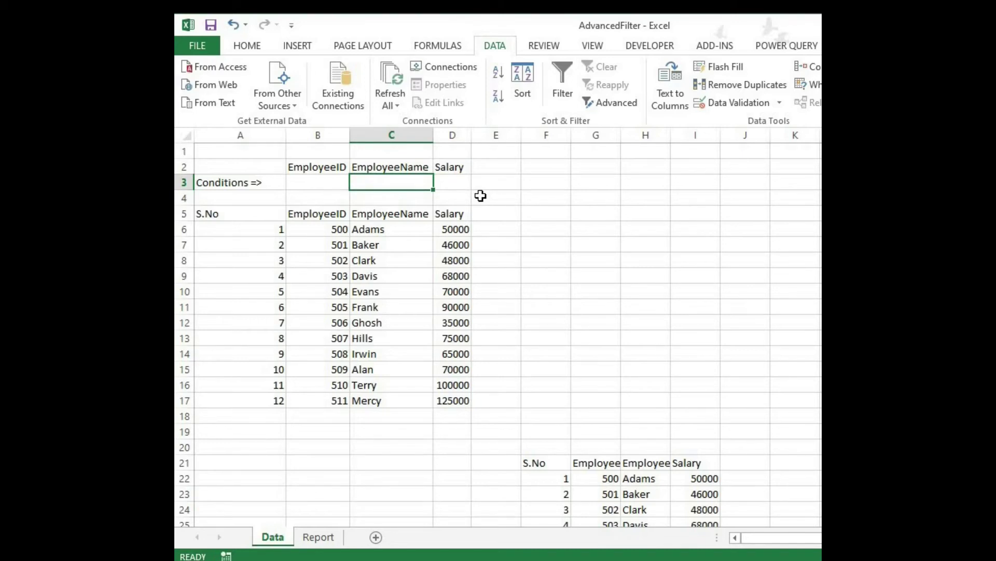
{"action": "type", "text": "A*"}
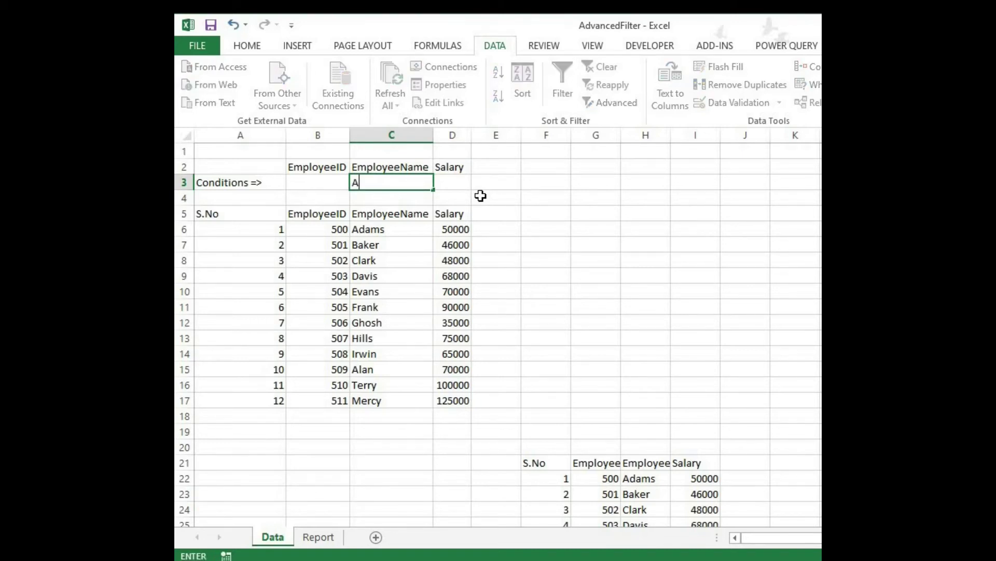
{"action": "key", "text": "Return"}
Run the Advanced Filter in place for the EmployeeName condition, and rerun it to copy the matches to F21:I21.
{"action": "left_click", "coordinate": [625, 104]}
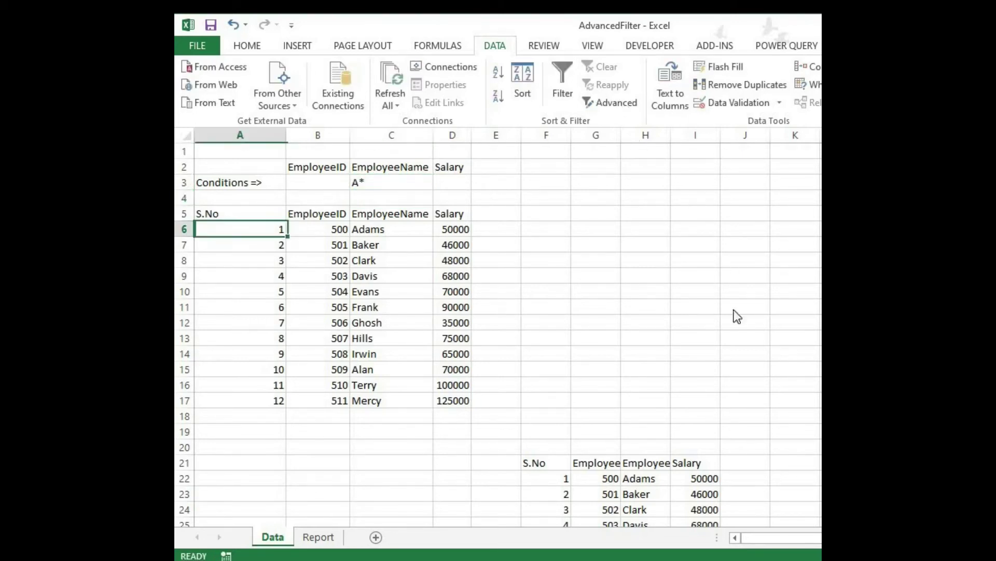
{"action": "key", "text": "Return"}
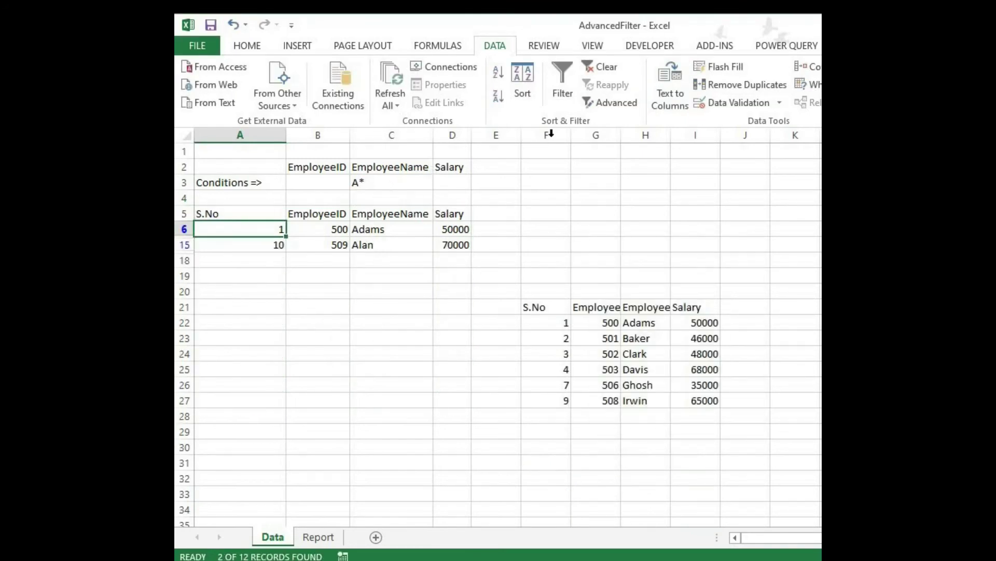
{"action": "left_click", "coordinate": [622, 102]}
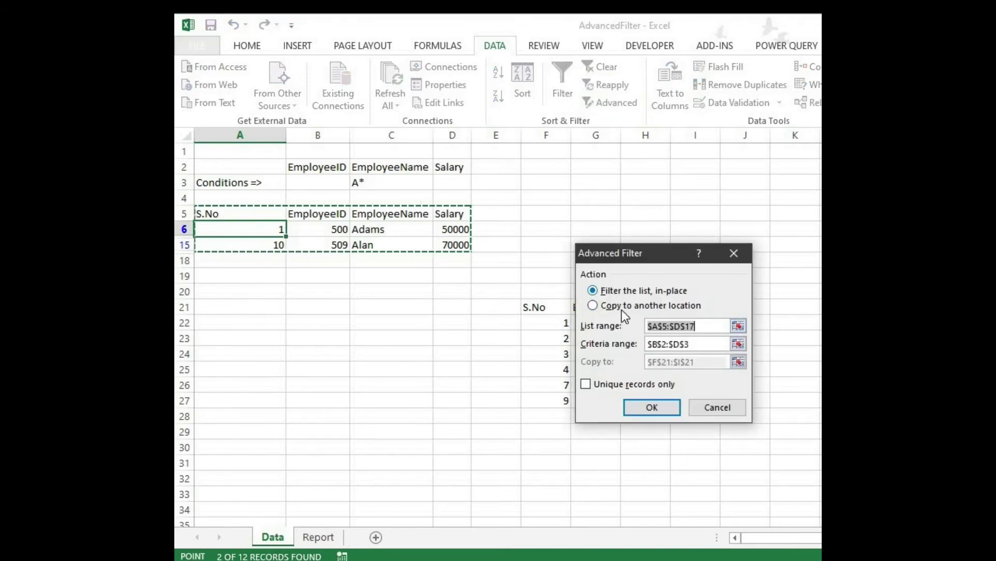
{"action": "left_click", "coordinate": [622, 310]}
{"action": "left_click", "coordinate": [664, 407]}
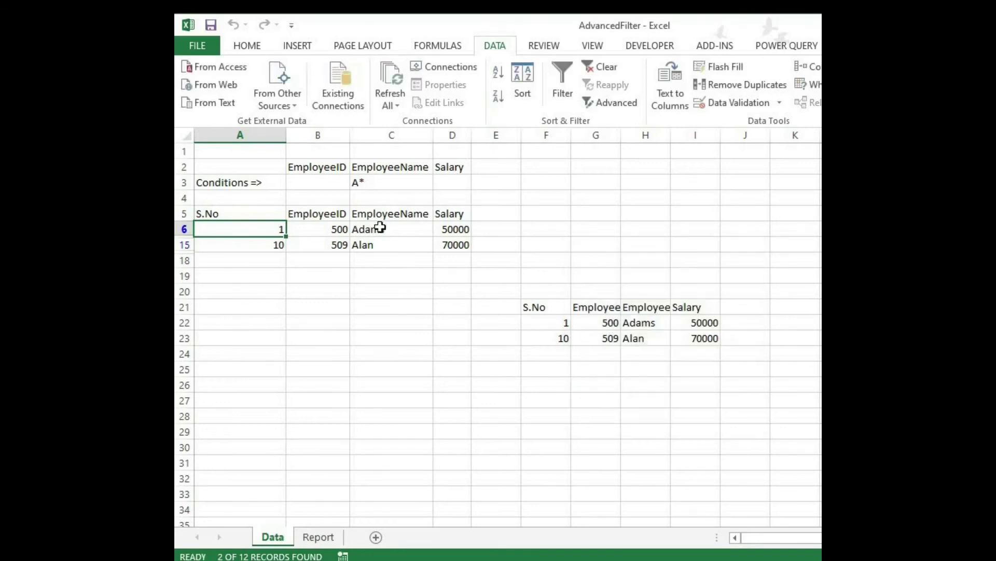
Clear the in-place filter from the employee table and select the copied records in F22:I23.
{"action": "left_click", "coordinate": [596, 322]}
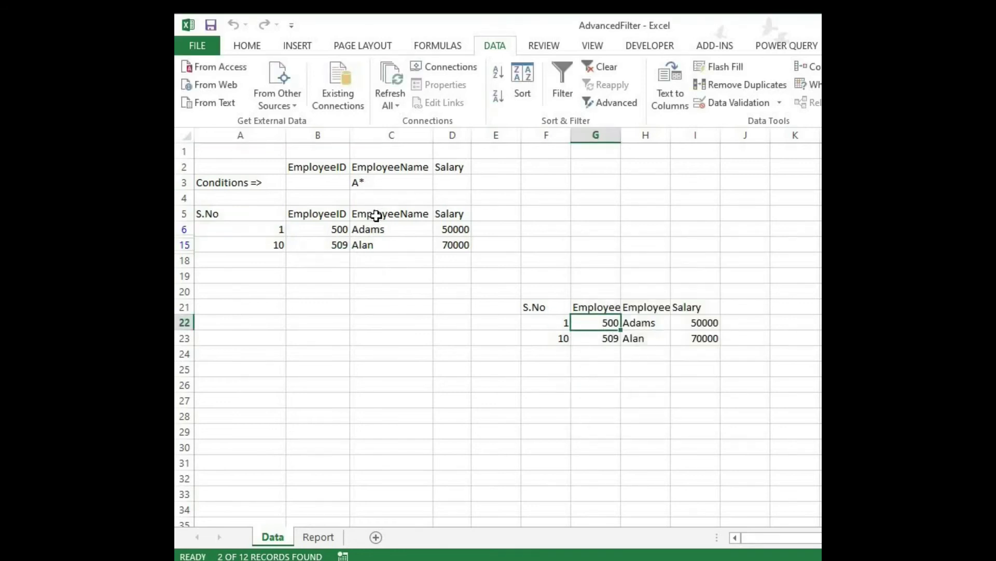
{"action": "left_click", "coordinate": [602, 73]}
{"action": "left_click_drag", "start_coordinate": [548, 472], "coordinate": [705, 493]}
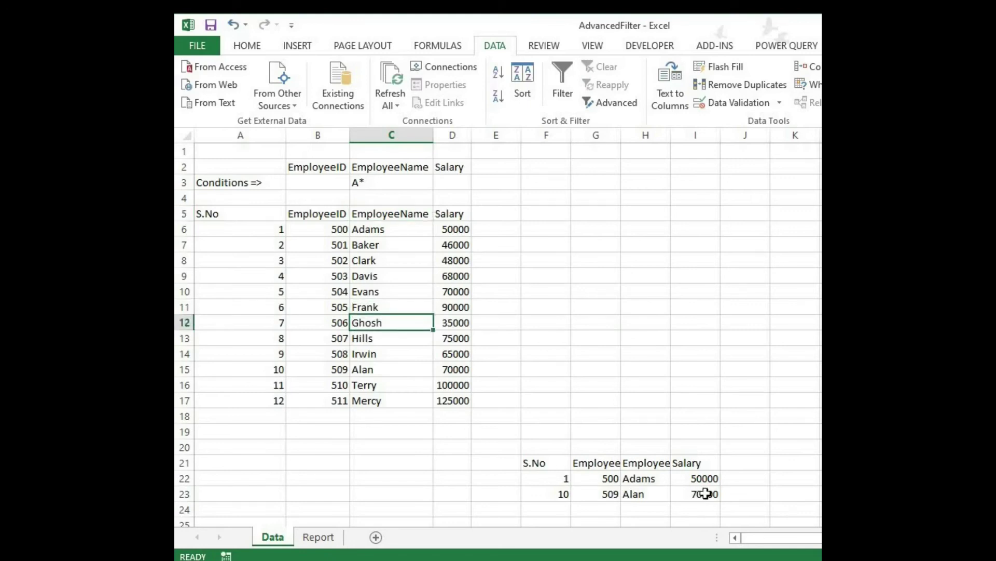
Remove the EmployeeName condition from C3 and set the EmployeeID condition in B3 to <505.
{"action": "left_click", "coordinate": [371, 179]}
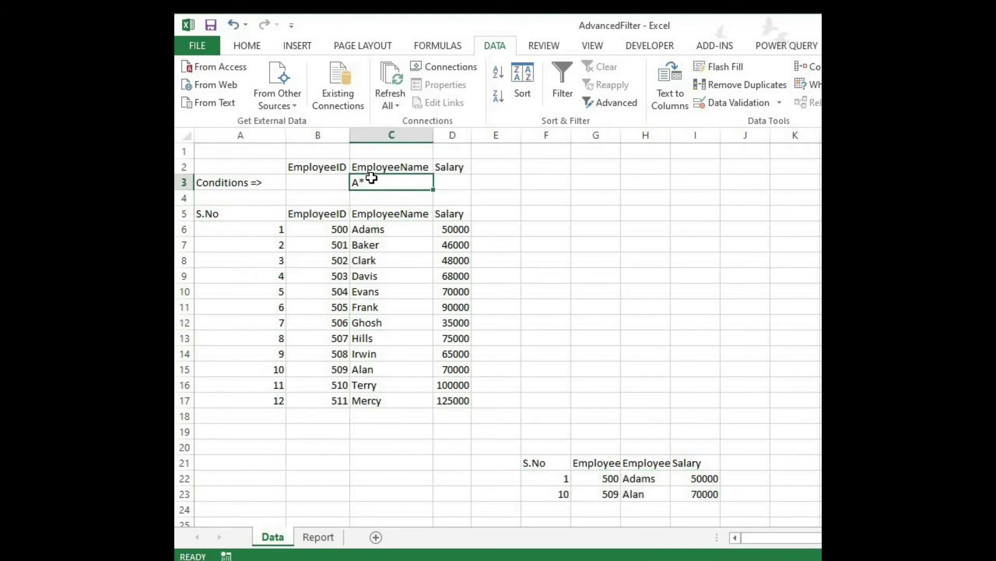
{"action": "key", "text": "Left"}
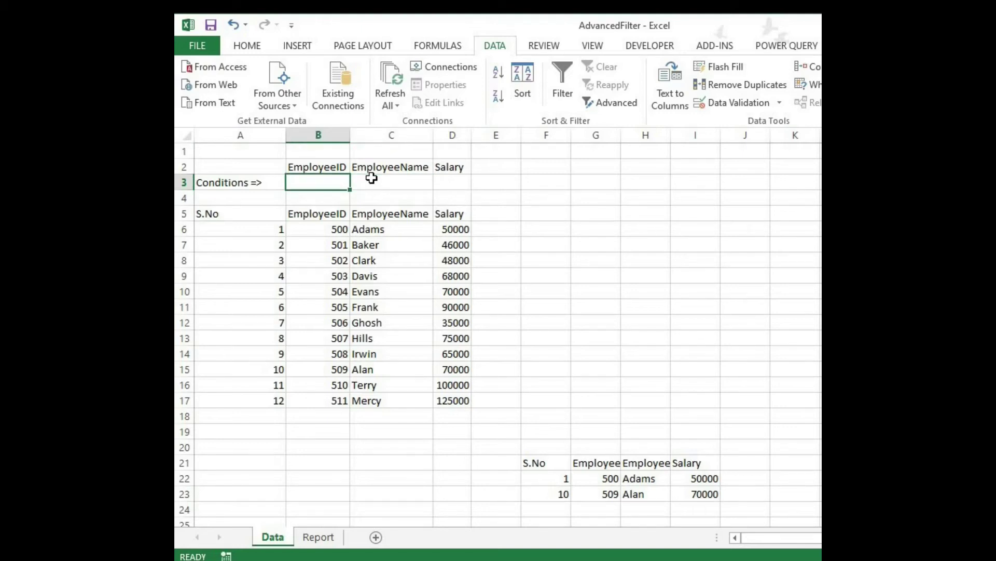
{"action": "type", "text": "<"}
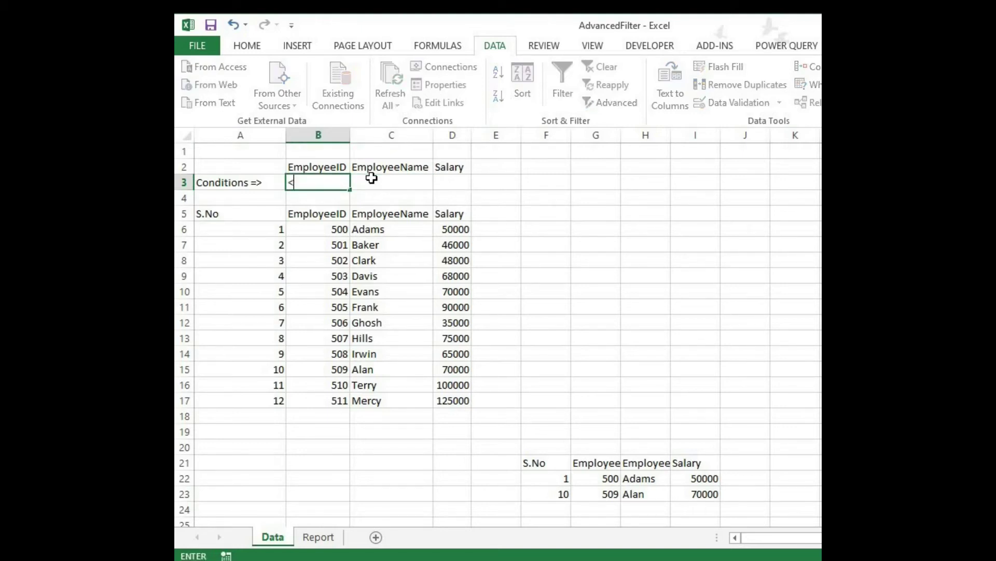
{"action": "type", "text": "505"}
{"action": "key", "text": "Return"}
{"action": "key", "text": "Up"}
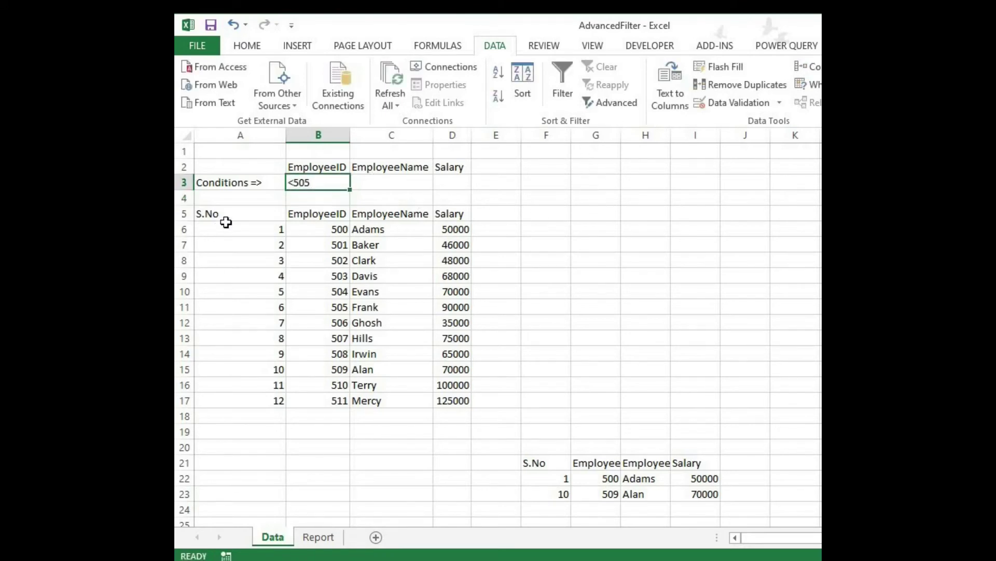
Run the Advanced Filter on A5:D17 with criteria B2:D3, copying the matching records to F21:I21.
{"action": "left_click", "coordinate": [239, 229]}
{"action": "left_click", "coordinate": [614, 105]}
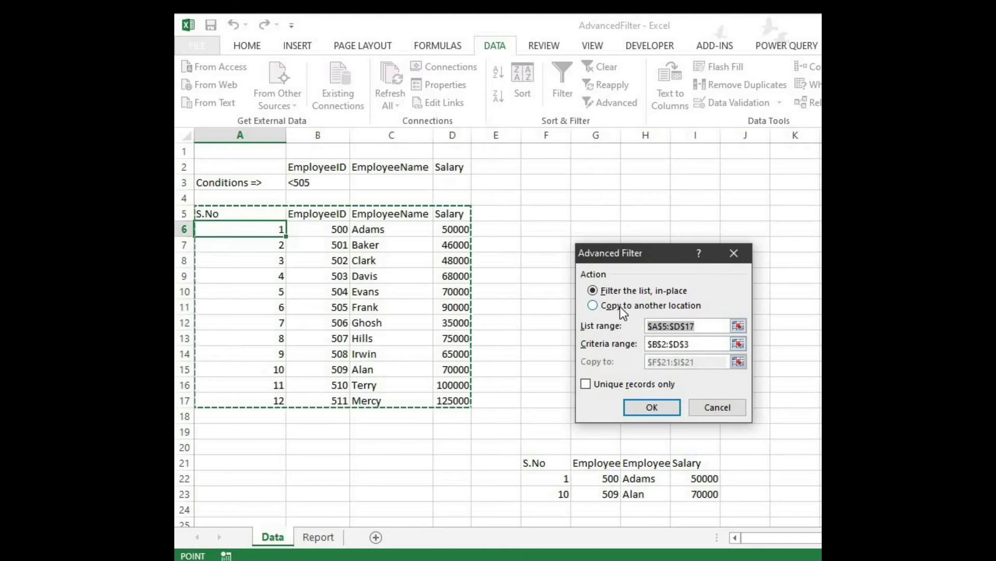
{"action": "left_click", "coordinate": [622, 306]}
{"action": "left_click", "coordinate": [652, 407]}
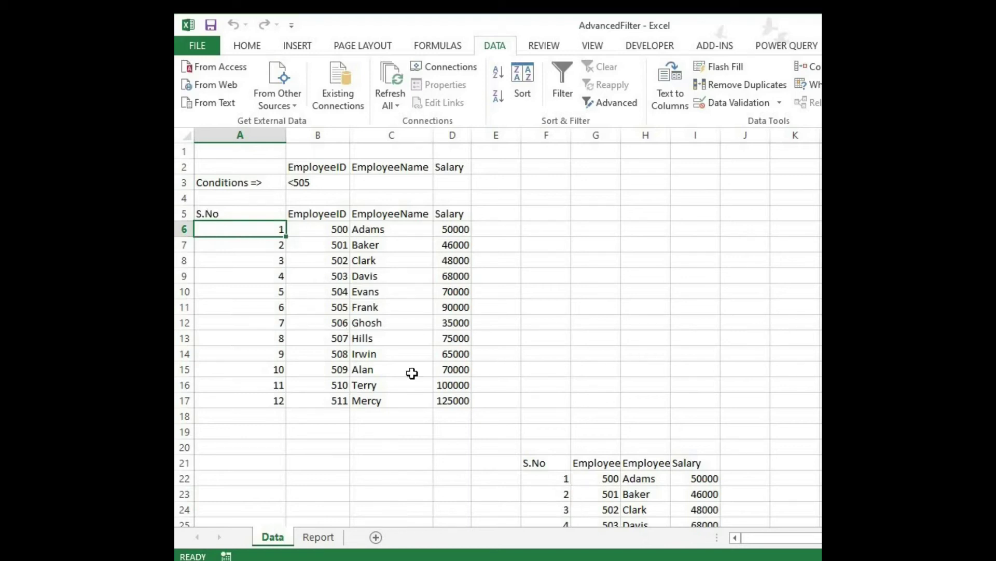
Compare the source records in A6:D17 and the EmployeeID condition with the records copied below F21:I21.
{"action": "key", "text": "ctrl+shift+Right"}
{"action": "key", "text": "ctrl+shift+Down"}
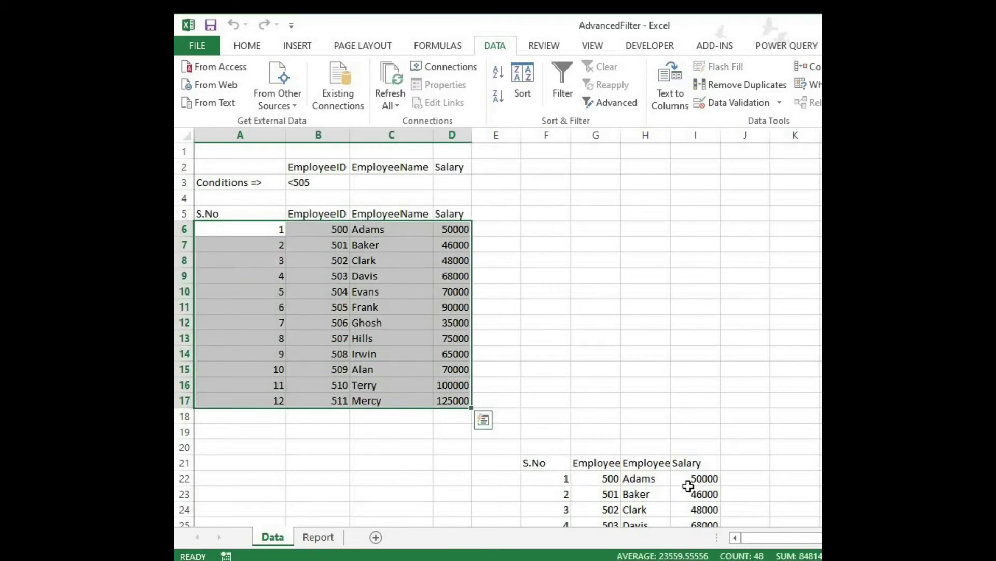
{"action": "left_click", "coordinate": [551, 478]}
{"action": "scroll", "coordinate": [606, 433], "scroll_direction": "down", "scroll_amount": 1}
{"action": "left_click_drag", "start_coordinate": [606, 432], "coordinate": [608, 489]}
{"action": "left_click", "coordinate": [603, 463]}
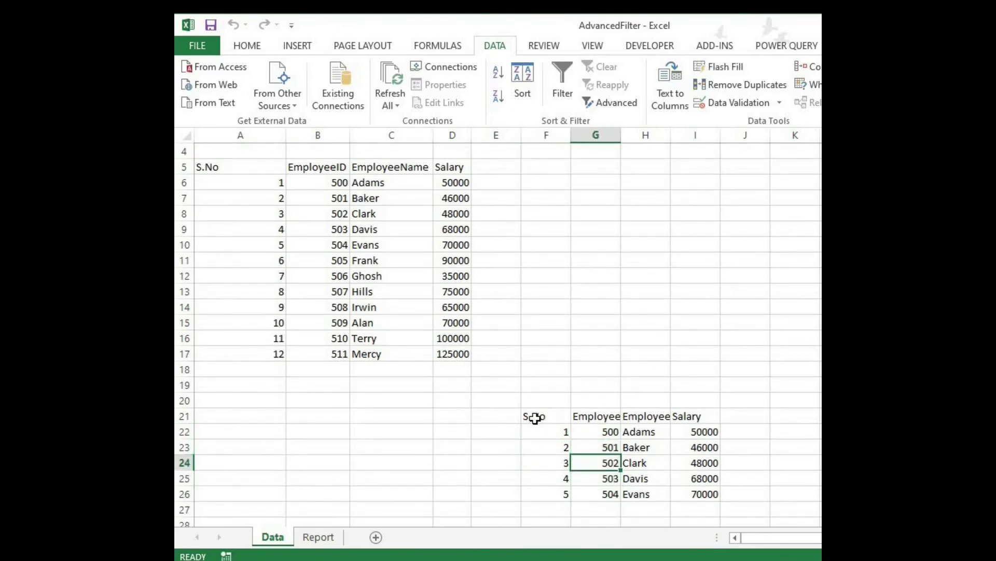
{"action": "scroll", "coordinate": [570, 378], "scroll_direction": "up", "scroll_amount": 1}
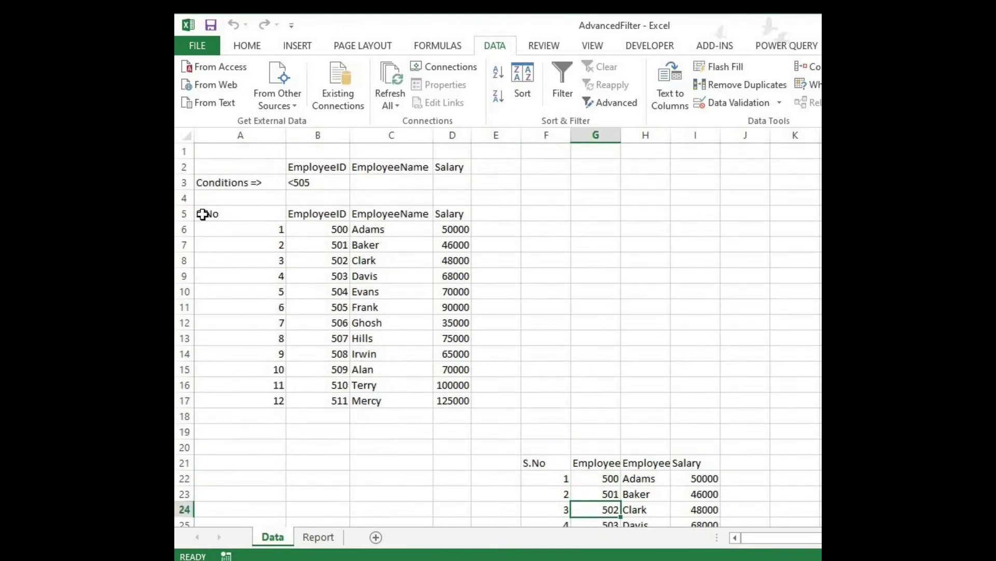
{"action": "left_click_drag", "start_coordinate": [561, 461], "coordinate": [694, 507]}
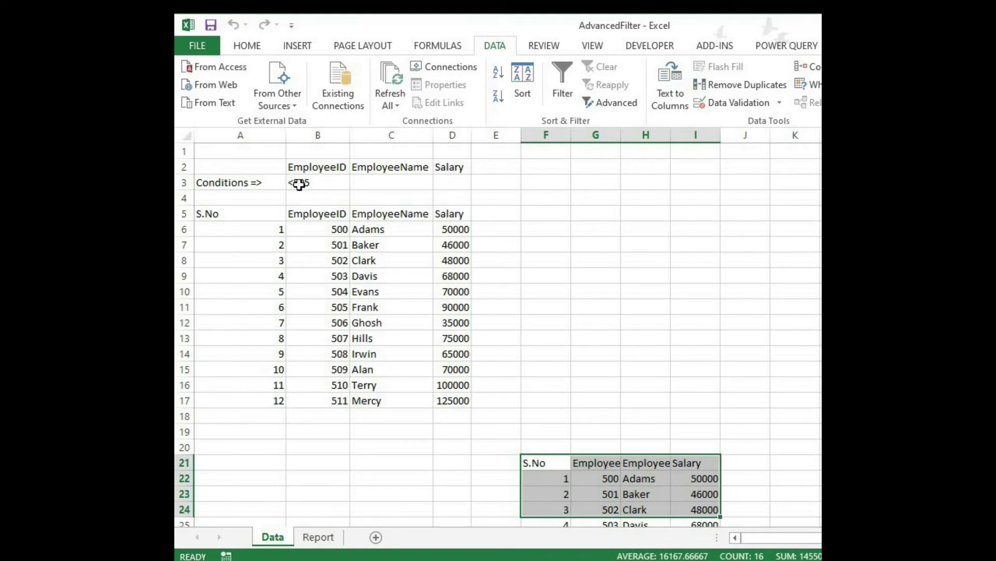
{"action": "left_click", "coordinate": [347, 183]}
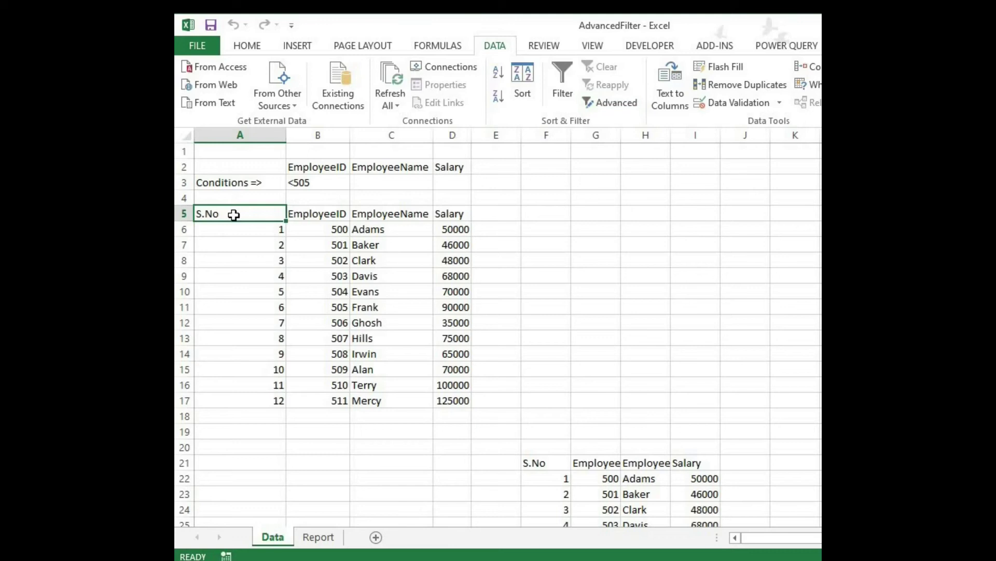
{"action": "key", "text": "Down"}
{"action": "key", "text": "Down"}
{"action": "key", "text": "Down"}
{"action": "key", "text": "Down"}
{"action": "key", "text": "Up"}
{"action": "key", "text": "Up"}
{"action": "key", "text": "Up"}
{"action": "key", "text": "Up"}
Rerun the Advanced Filter from A5 with the copy destination F21:I21 and select the first copied record in F22.
{"action": "left_click", "coordinate": [615, 102]}
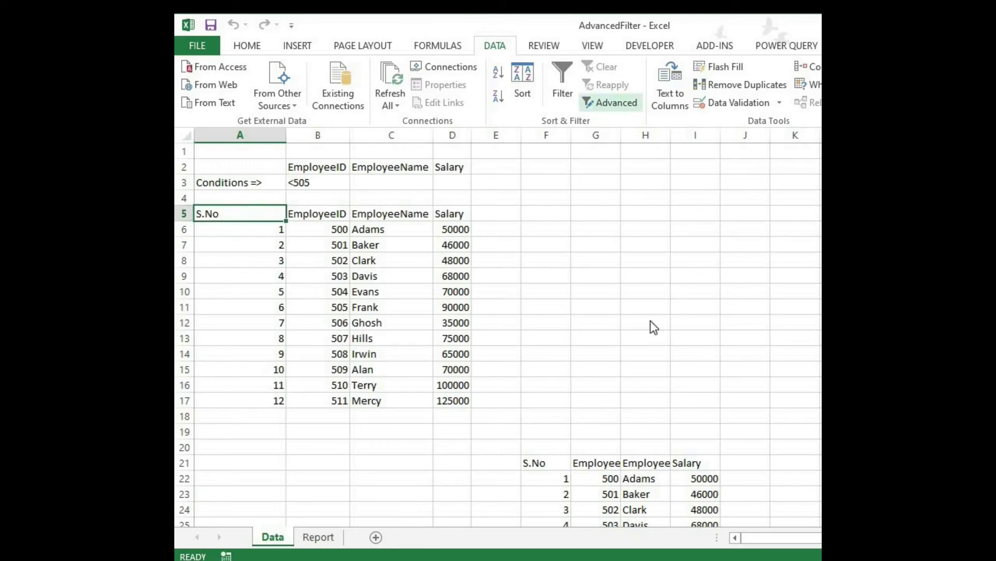
{"action": "left_click", "coordinate": [647, 307]}
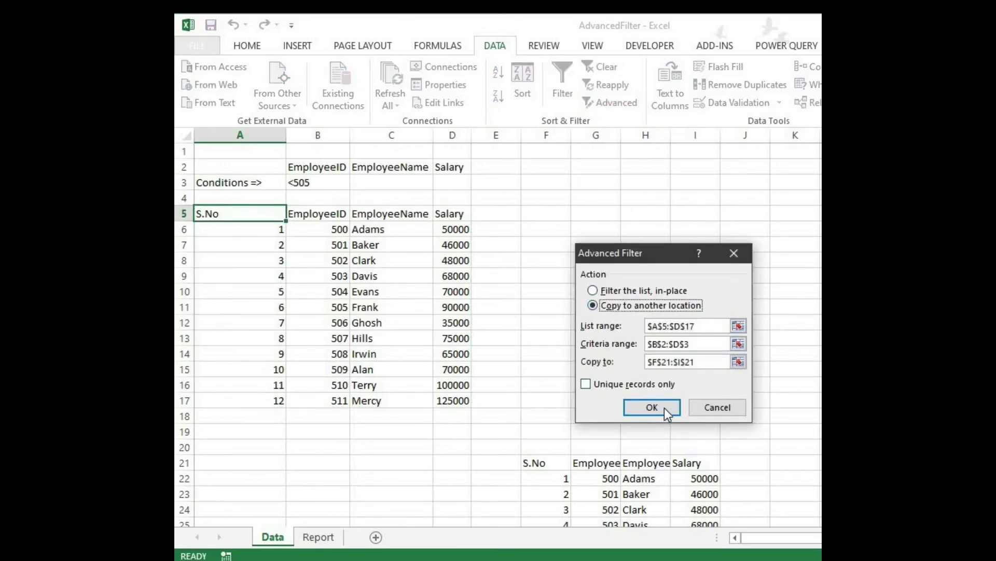
{"action": "key", "text": "Return"}
{"action": "left_click", "coordinate": [545, 474]}
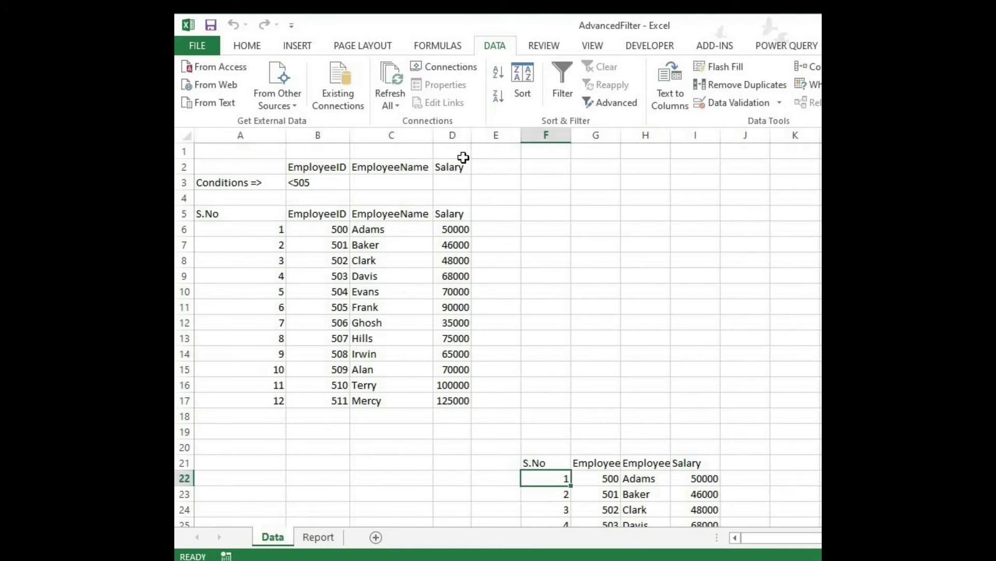
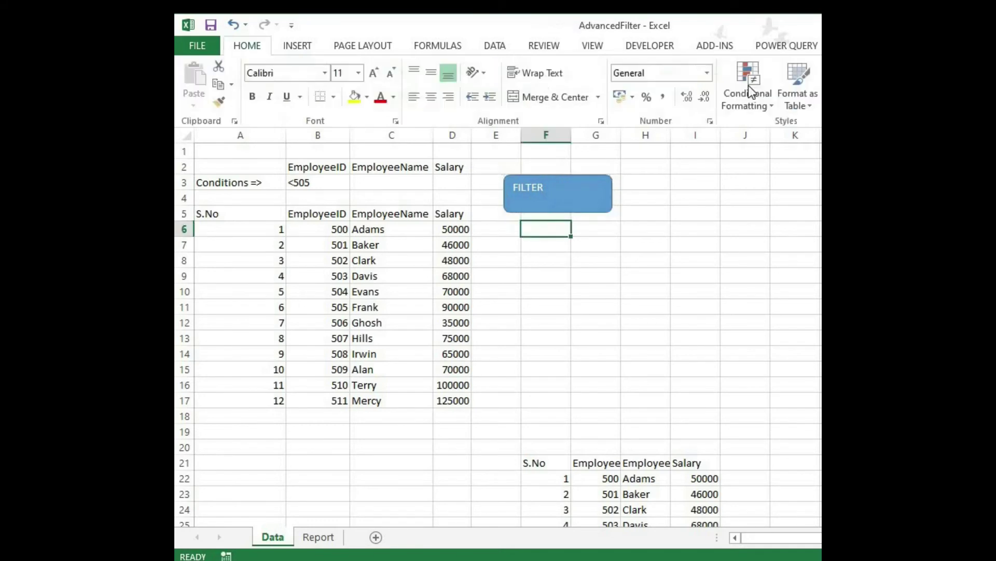
Enlarge the FILTER shape's label to 24 pt and center it in the shape.
{"action": "left_click", "coordinate": [744, 99]}
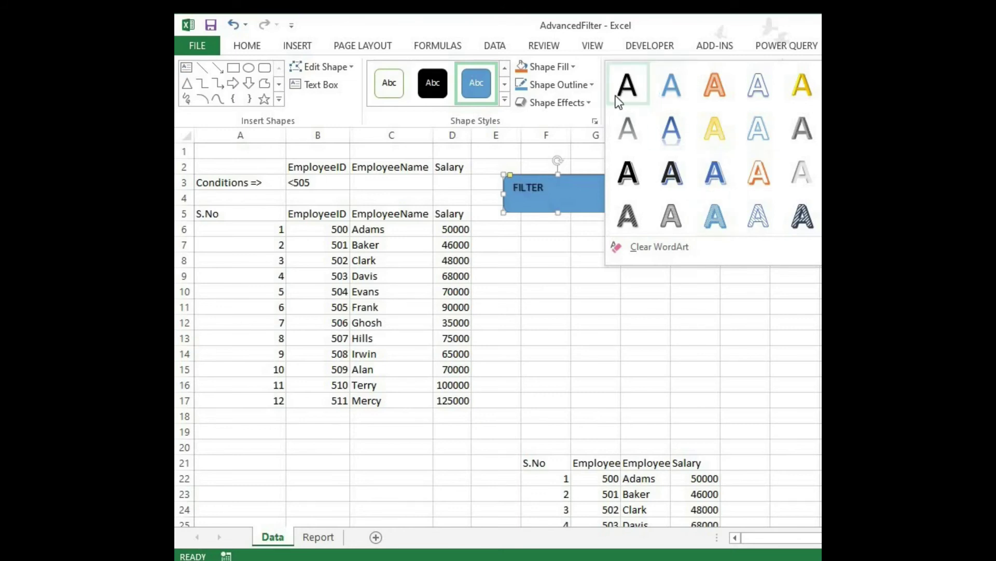
{"action": "left_click", "coordinate": [560, 113]}
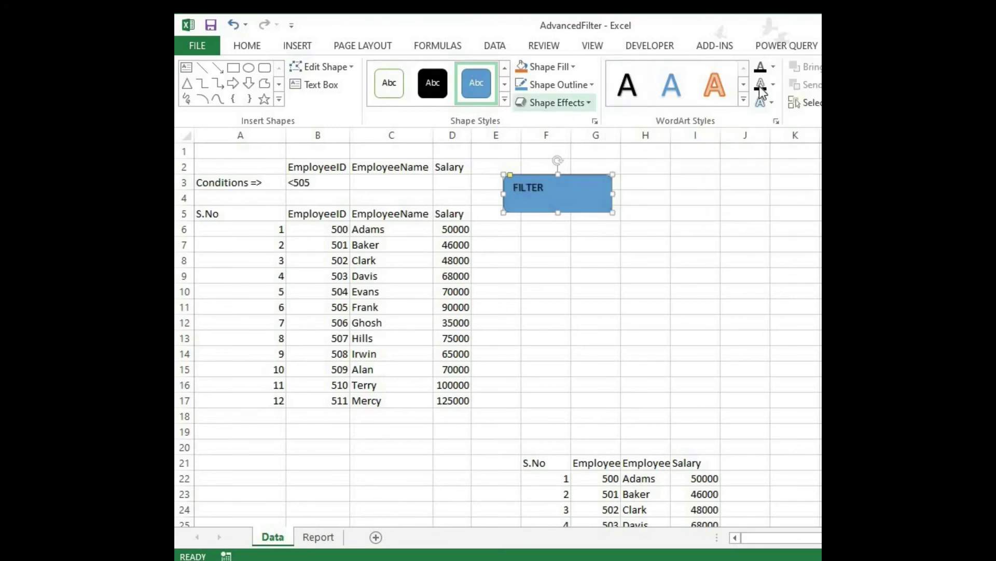
{"action": "double_click", "coordinate": [529, 188]}
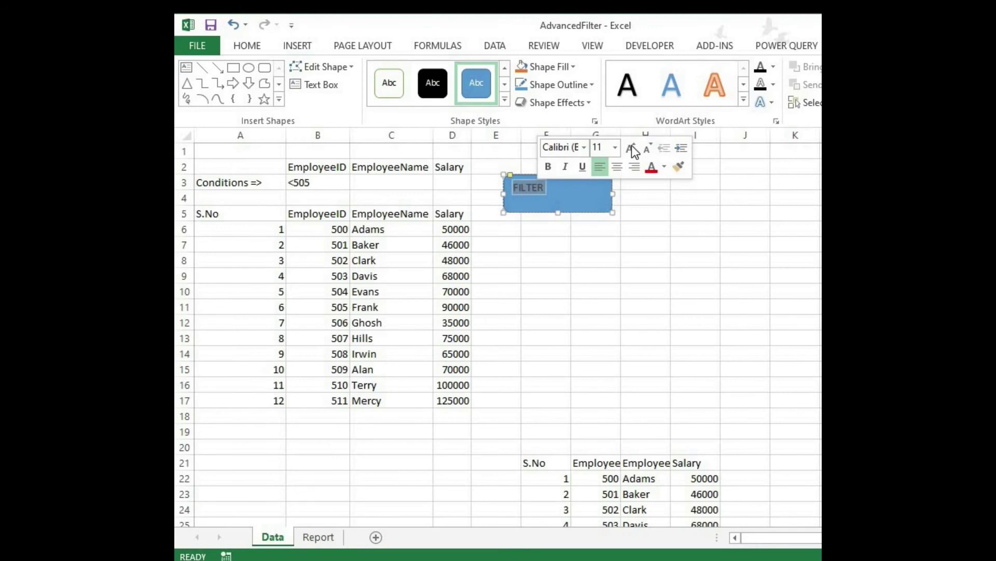
{"action": "left_click", "coordinate": [631, 147]}
{"action": "left_click", "coordinate": [632, 147]}
{"action": "left_click", "coordinate": [631, 147]}
{"action": "left_click", "coordinate": [631, 147]}
{"action": "left_click", "coordinate": [632, 147]}
{"action": "left_click", "coordinate": [631, 147]}
{"action": "key", "text": "ctrl+e"}
Set the FILTER label's font color to white and deselect the shape.
{"action": "left_click", "coordinate": [664, 166]}
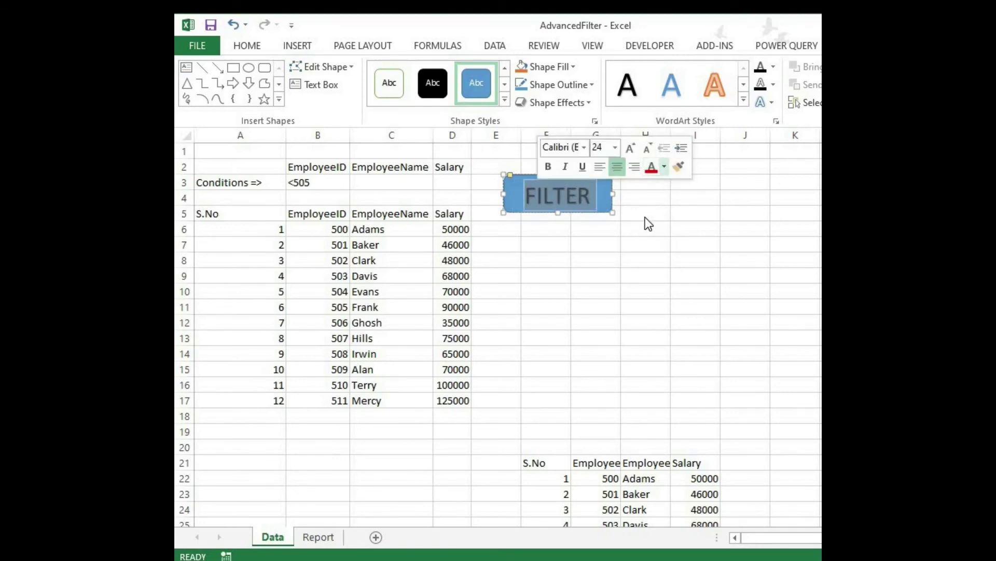
{"action": "left_click", "coordinate": [677, 220]}
{"action": "key", "text": "Escape"}
{"action": "key", "text": "Escape"}
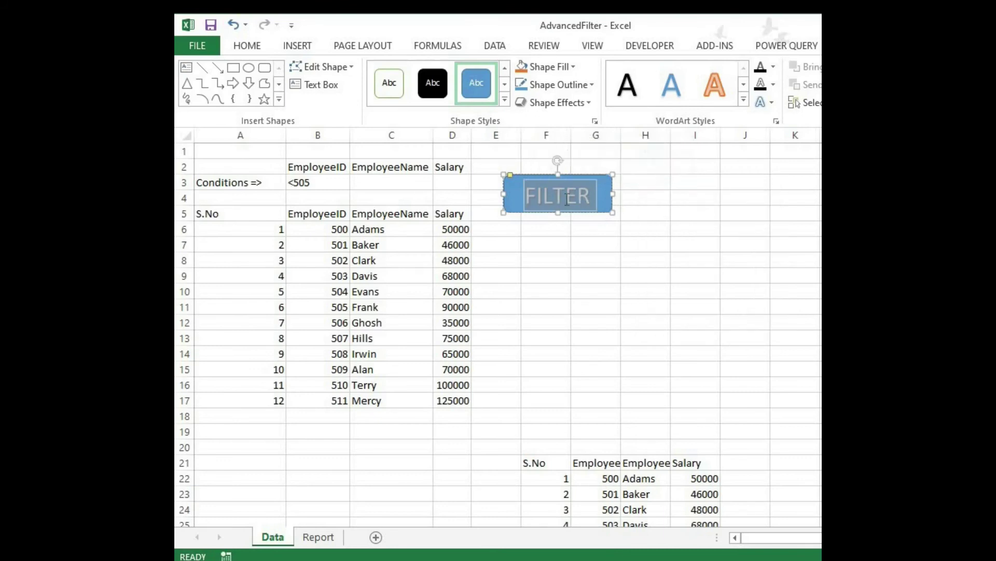
{"action": "left_click", "coordinate": [585, 214]}
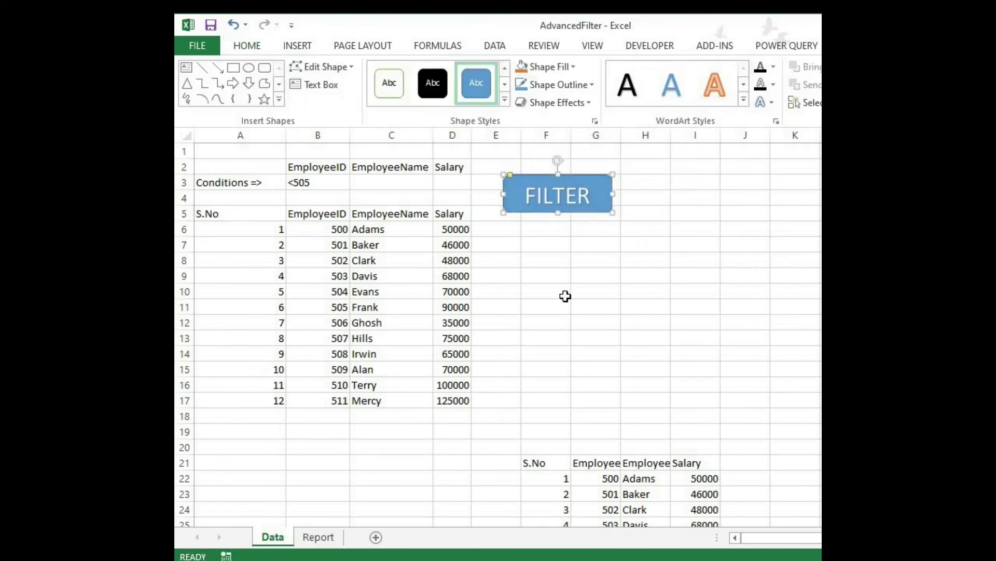
{"action": "key", "text": "Escape"}
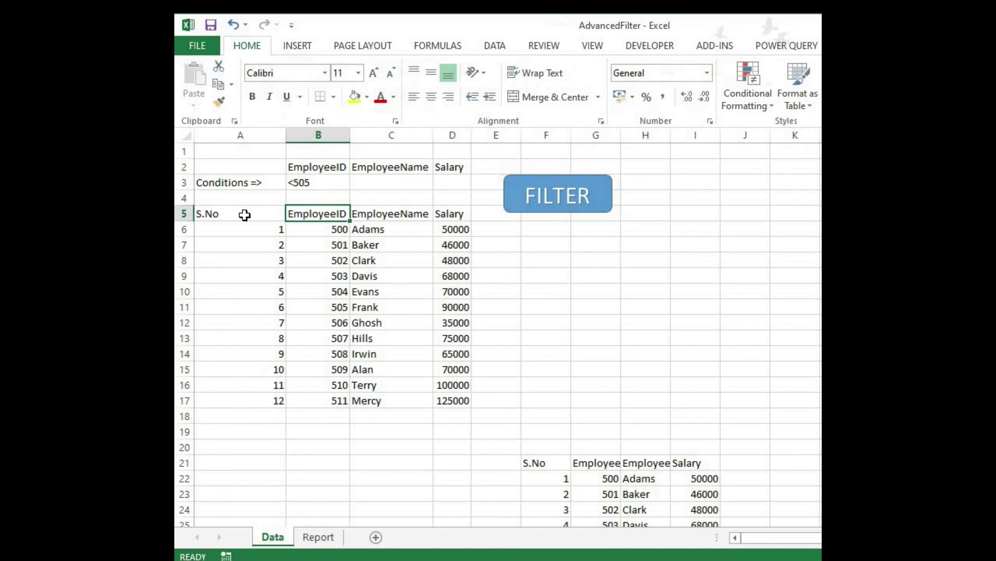
Review the employee table A5:D17, select its header cell A5 and show the Developer commands.
{"action": "left_click_drag", "start_coordinate": [244, 215], "coordinate": [421, 386]}
{"action": "left_click", "coordinate": [385, 339]}
{"action": "left_click_drag", "start_coordinate": [273, 209], "coordinate": [445, 403]}
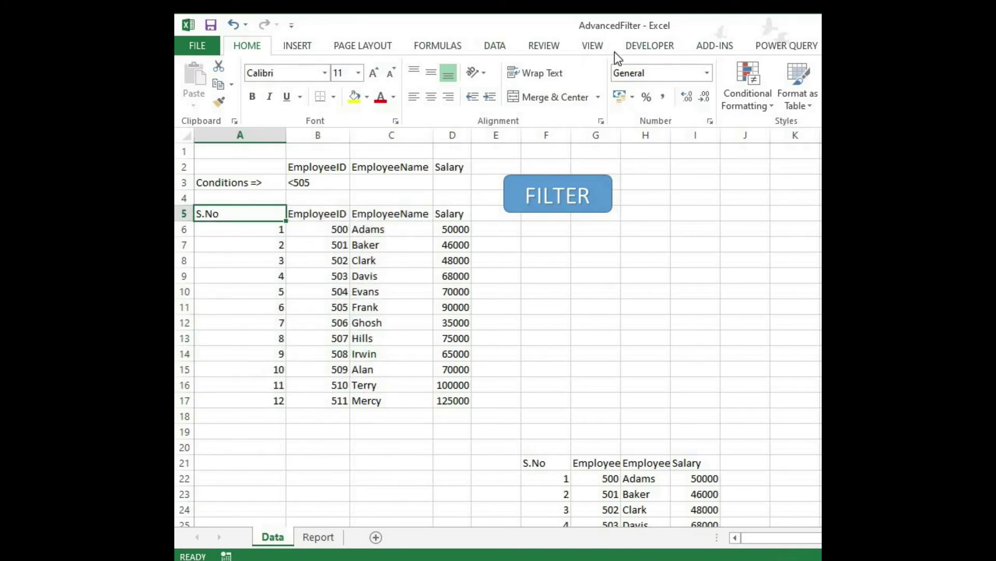
{"action": "left_click", "coordinate": [648, 46]}
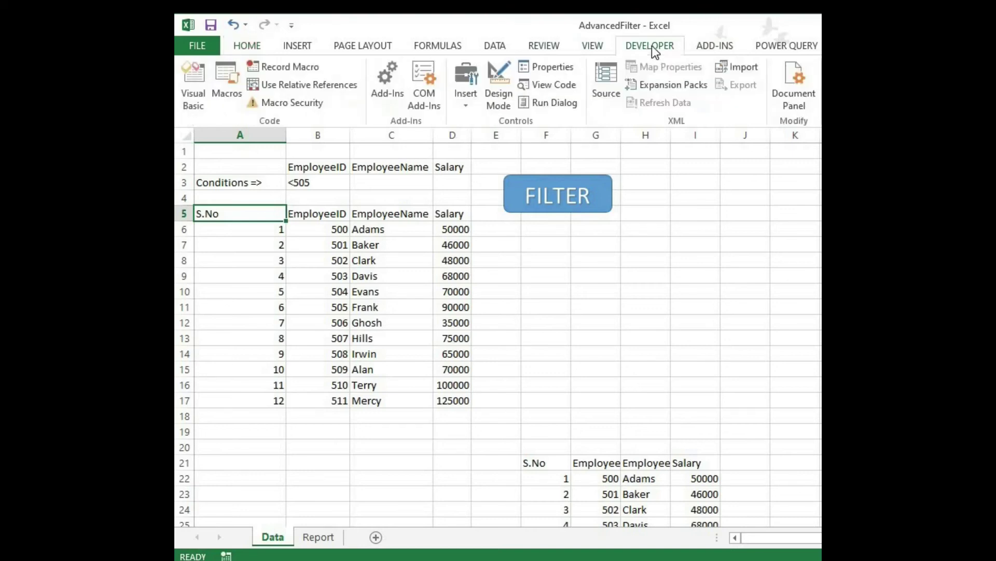
Check in Excel's ribbon customization options that Developer is enabled among the main tabs, and accept the options.
{"action": "left_click", "coordinate": [206, 52]}
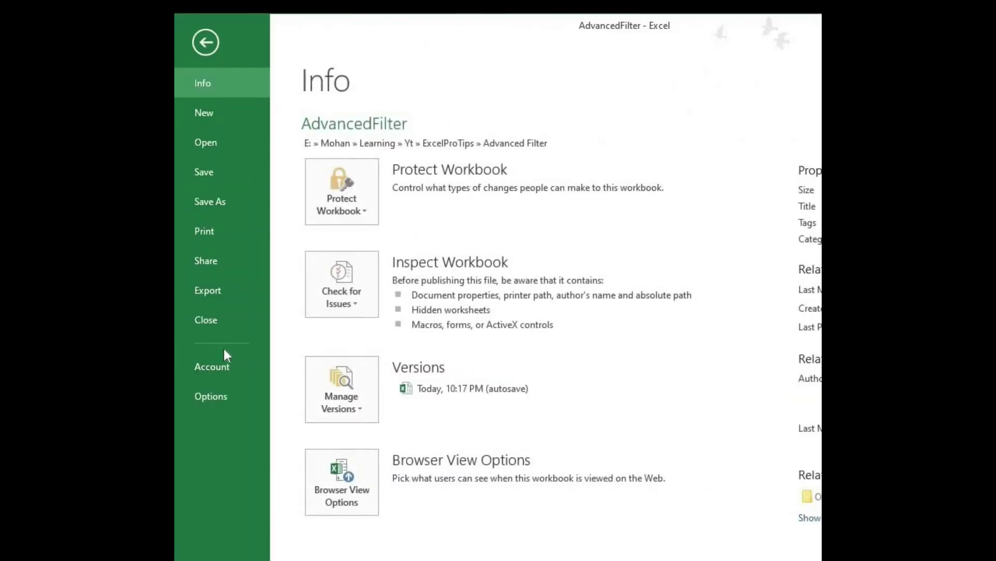
{"action": "left_click", "coordinate": [223, 396]}
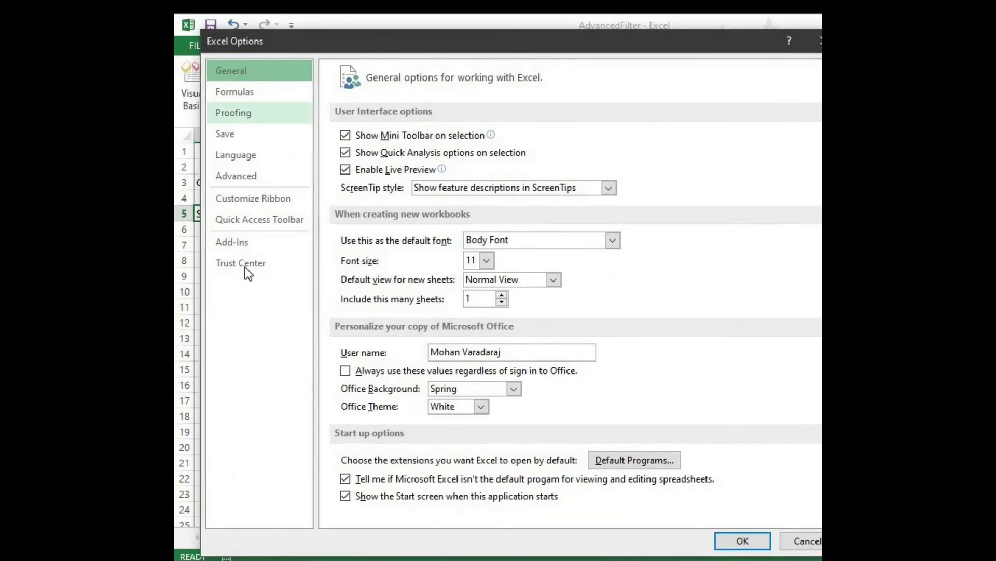
{"action": "left_click", "coordinate": [267, 201]}
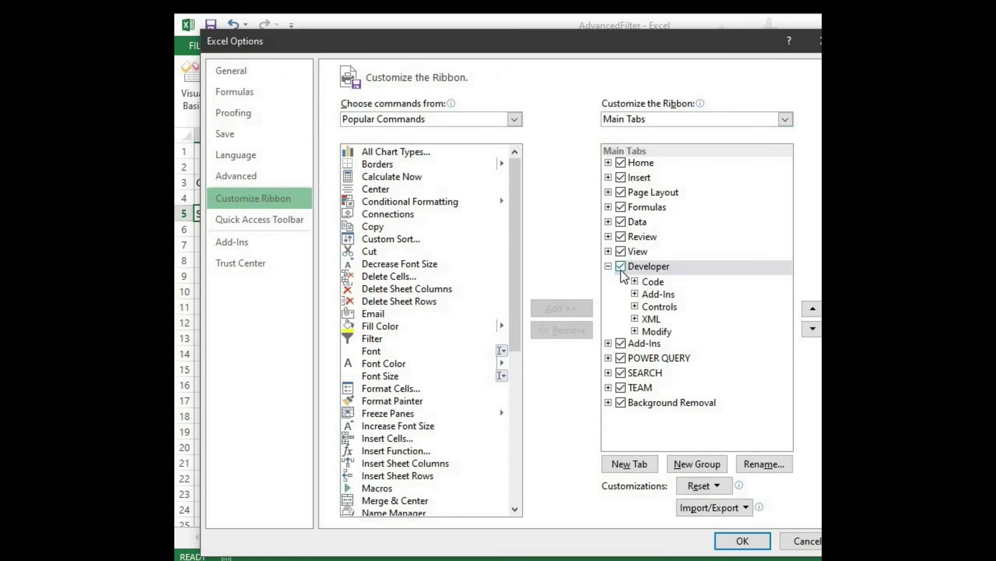
{"action": "left_click", "coordinate": [741, 541]}
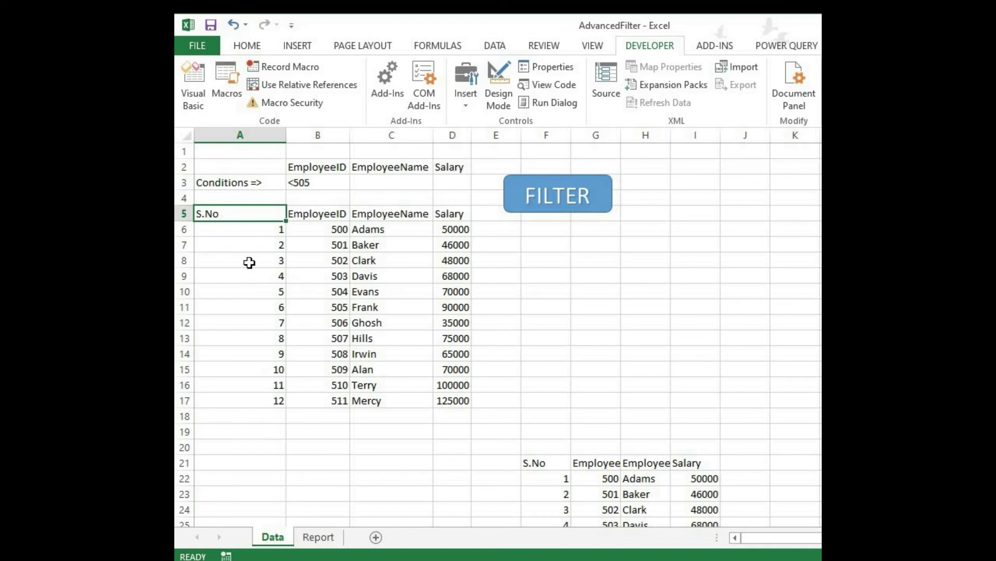
Select header cell A5 and start recording a macro named FilterData, stored in This Workbook.
{"action": "left_click", "coordinate": [285, 244]}
{"action": "left_click", "coordinate": [262, 214]}
{"action": "left_click", "coordinate": [300, 72]}
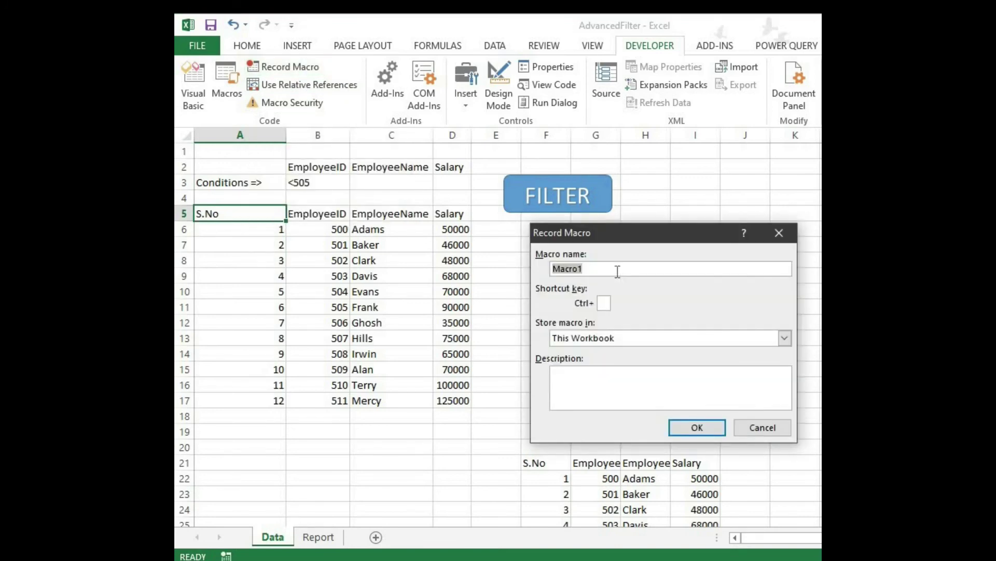
{"action": "type", "text": "fiL"}
{"action": "key", "text": "BackSpace"}
{"action": "key", "text": "BackSpace"}
{"action": "key", "text": "BackSpace"}
{"action": "type", "text": "F"}
{"action": "key", "text": "ctrl+a"}
{"action": "type", "text": "FilterData"}
{"action": "key", "text": "Return"}
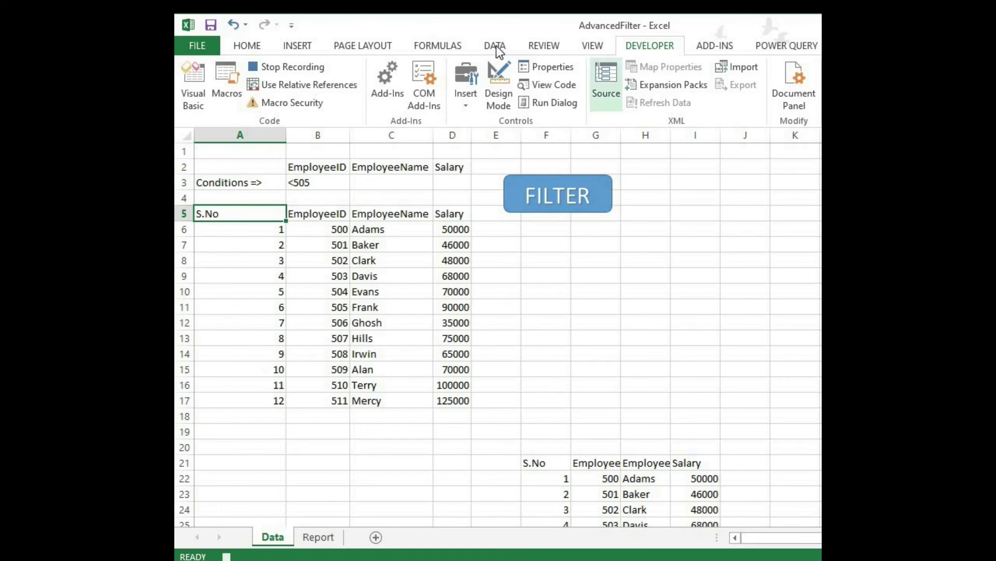
Record an Advanced Filter on A5:D17 with criteria B2:D3 copied to F21:I21, and stop the macro recording.
{"action": "scroll", "coordinate": [612, 117], "scroll_direction": "up", "scroll_amount": 3}
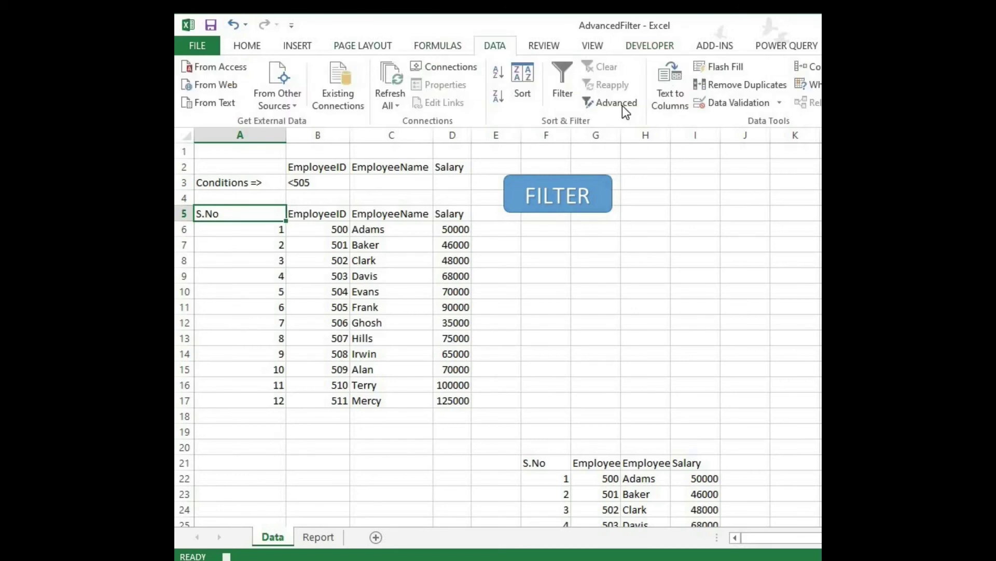
{"action": "left_click", "coordinate": [622, 105]}
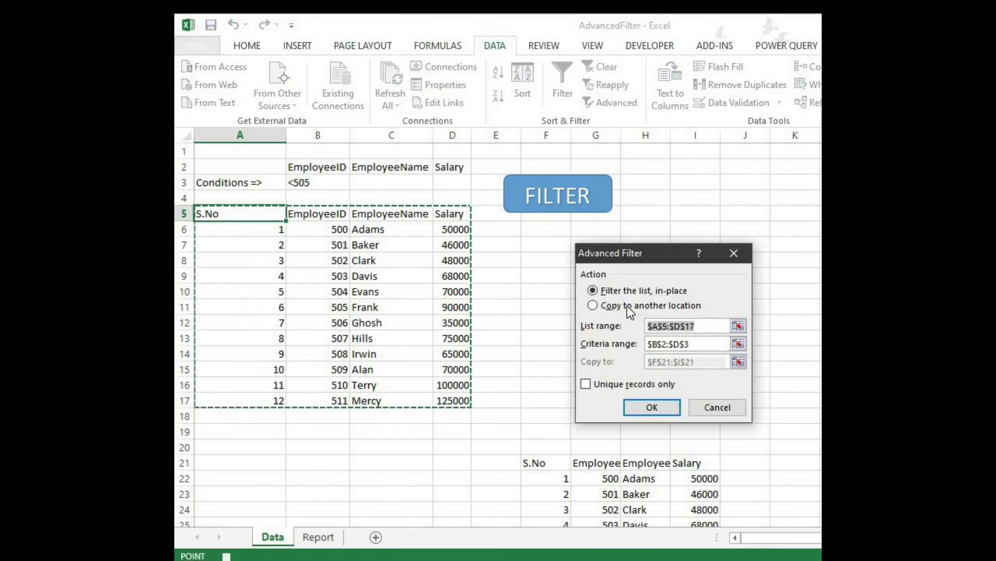
{"action": "key", "text": "alt+o"}
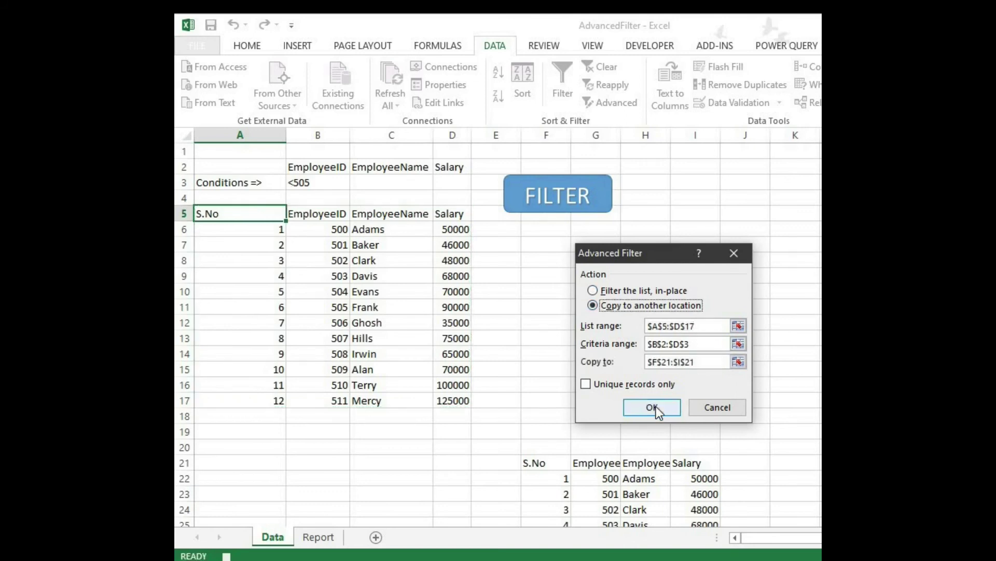
{"action": "left_click", "coordinate": [656, 407]}
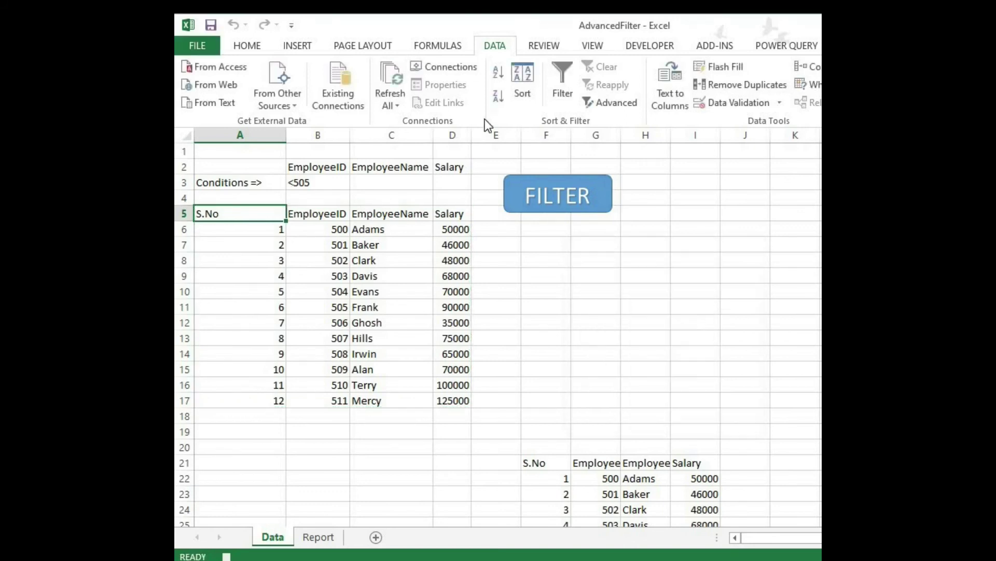
{"action": "scroll", "coordinate": [301, 67], "scroll_direction": "down", "scroll_amount": 3}
{"action": "left_click", "coordinate": [293, 66]}
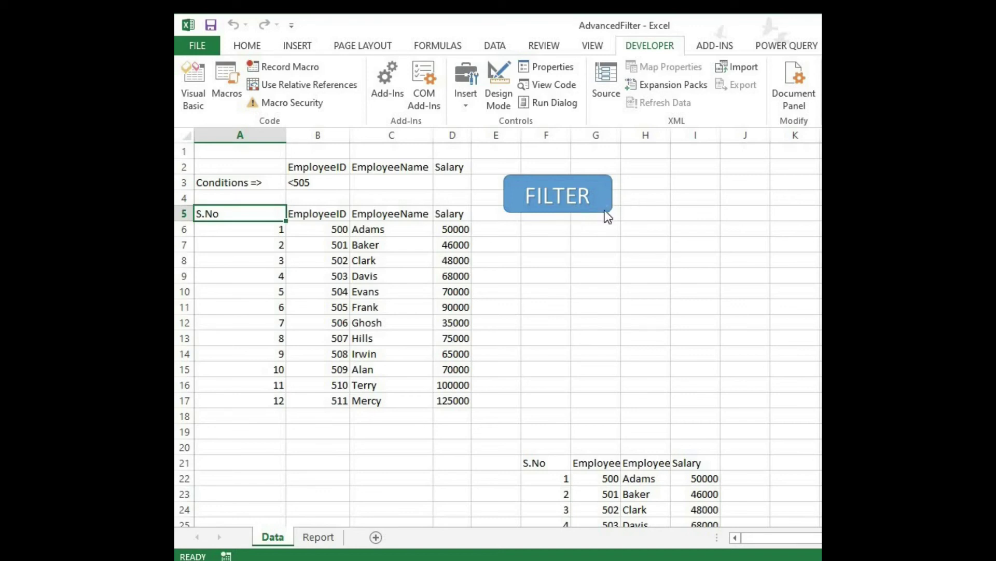
Assign the FilterData macro to the FILTER shape and deselect the shape.
{"action": "right_click", "coordinate": [587, 206]}
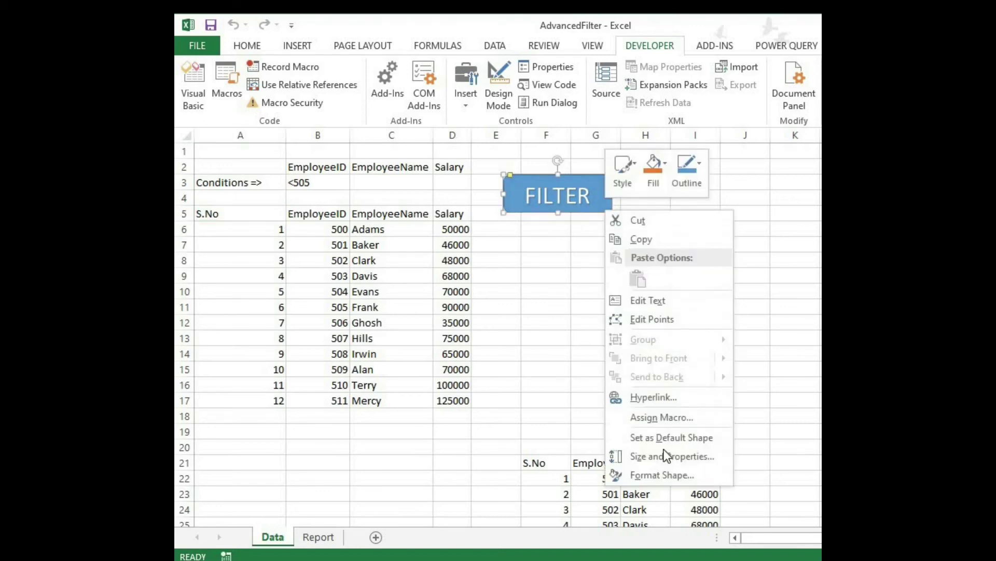
{"action": "left_click", "coordinate": [660, 418]}
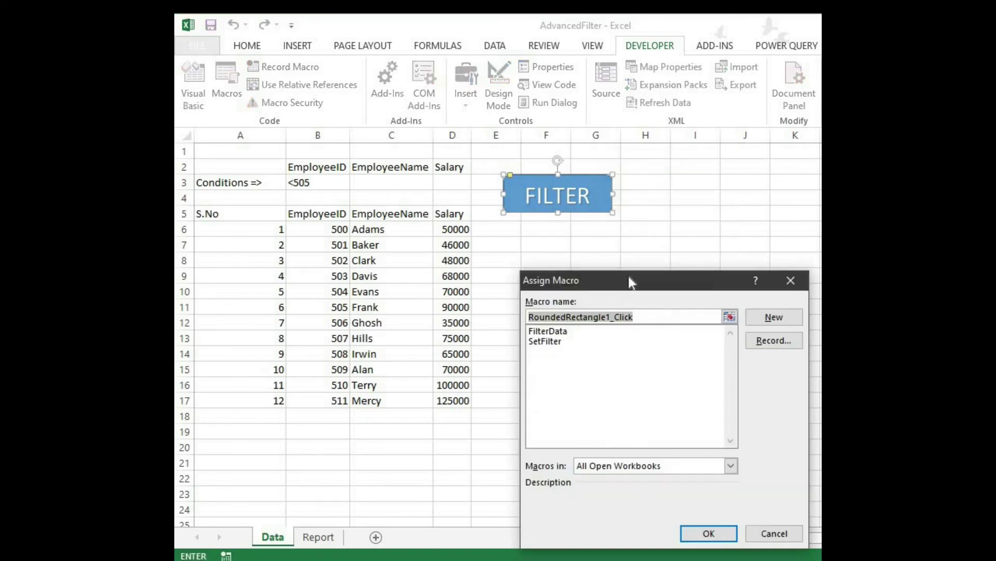
{"action": "left_click_drag", "start_coordinate": [550, 280], "coordinate": [530, 207]}
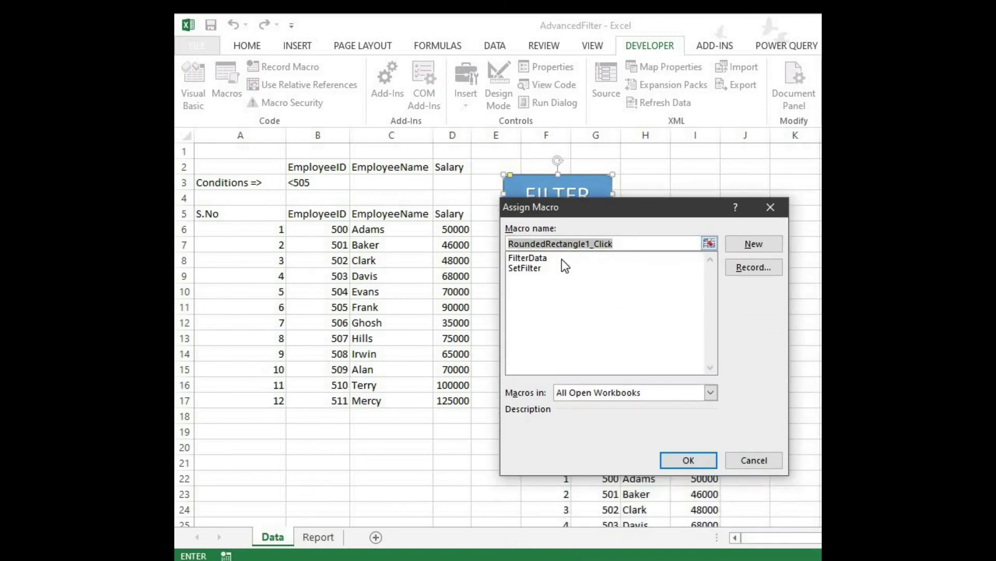
{"action": "left_click", "coordinate": [535, 257]}
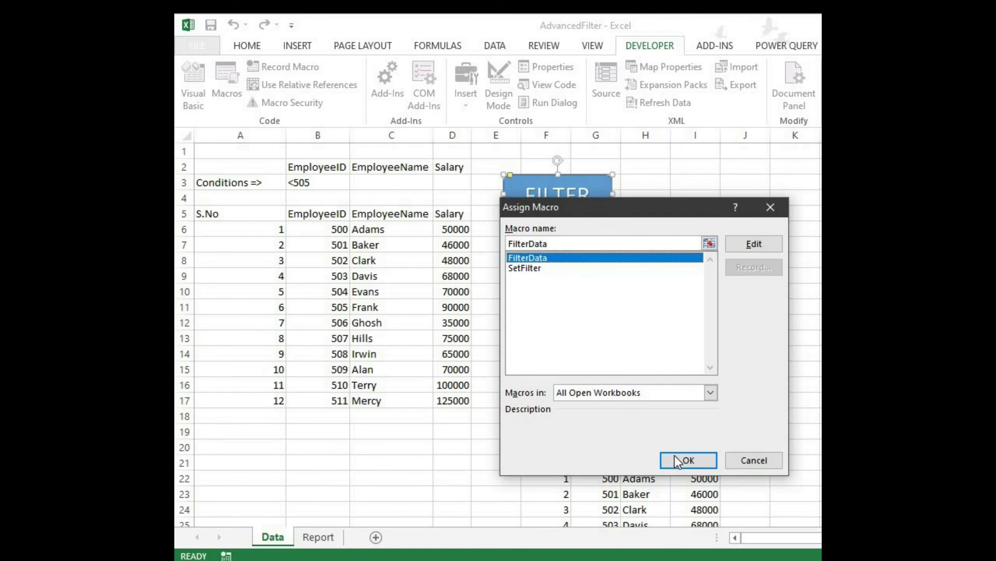
{"action": "key", "text": "Return"}
{"action": "key", "text": "Escape"}
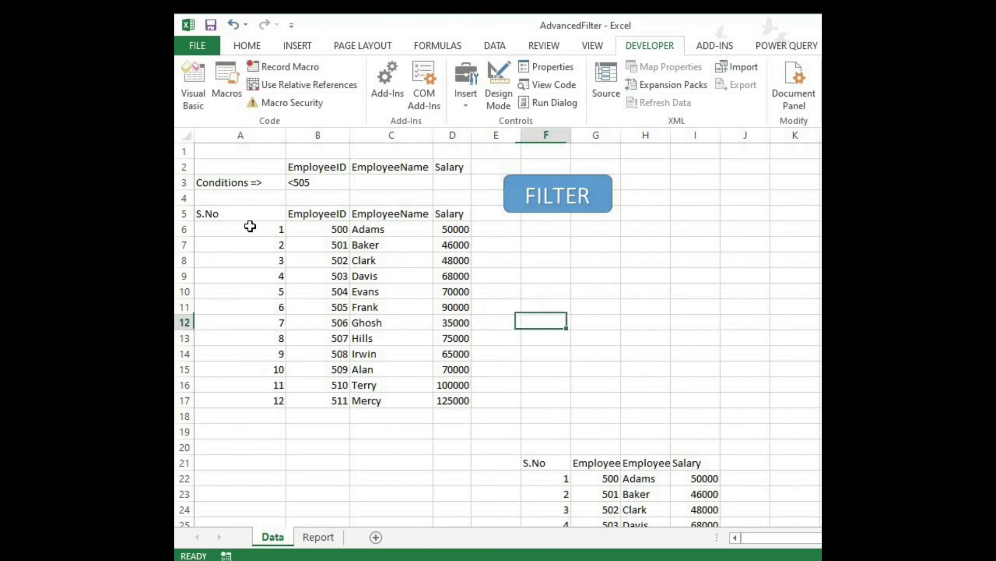
Clear the EmployeeID condition in B3 and set the EmployeeName condition in C3 to *y.
{"action": "left_click", "coordinate": [324, 182]}
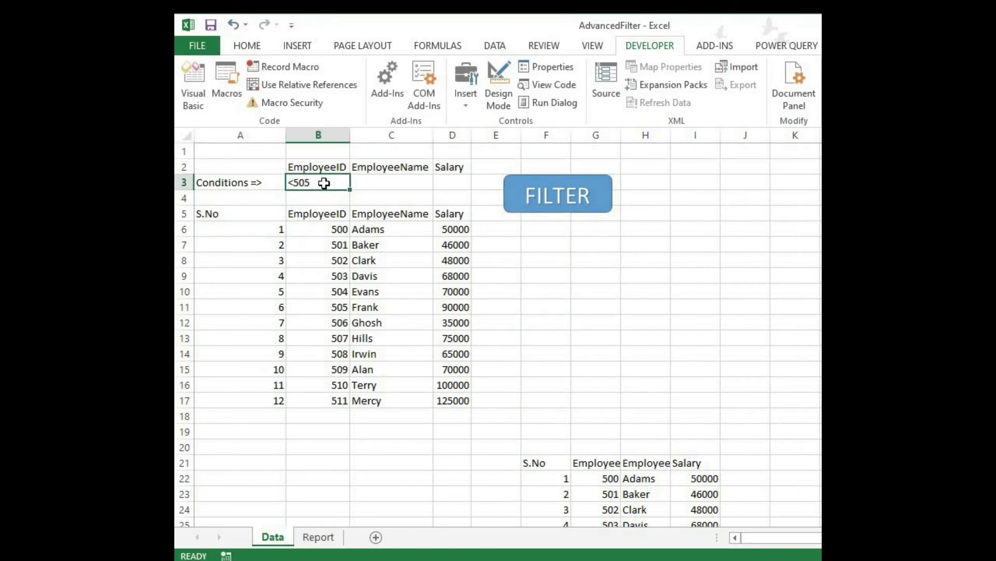
{"action": "key", "text": "Delete"}
{"action": "key", "text": "Right"}
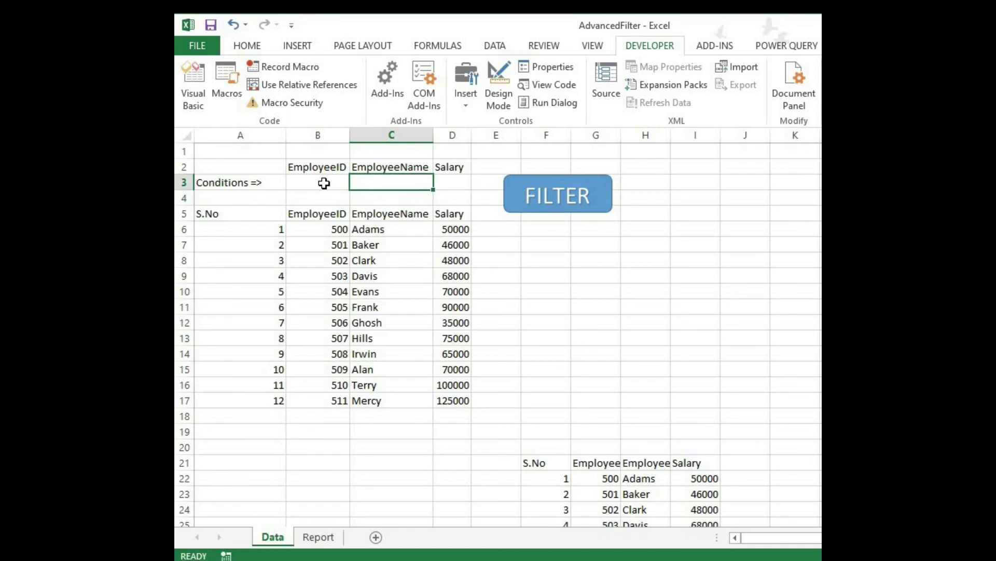
{"action": "type", "text": "*"}
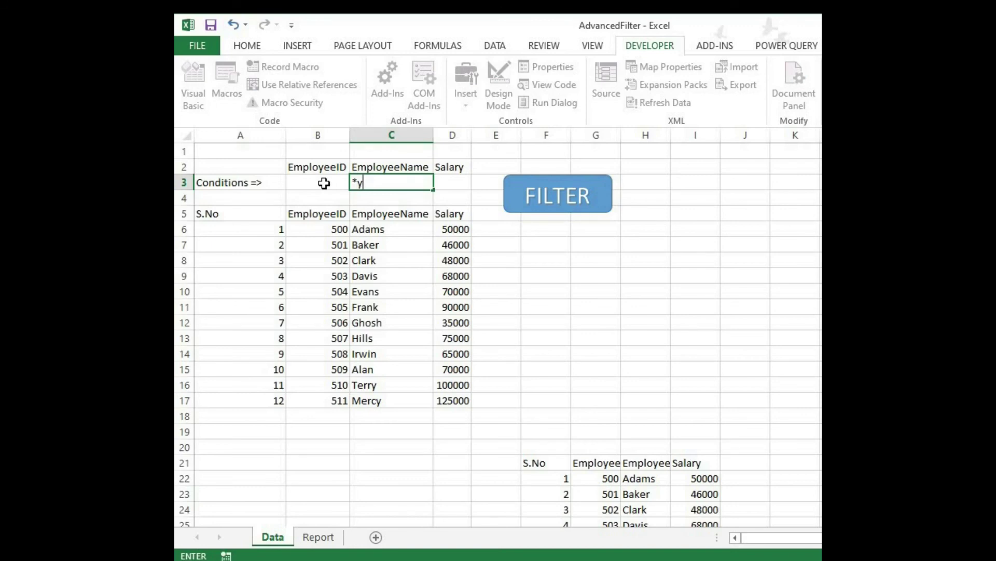
{"action": "key", "text": "Return"}
{"action": "key", "text": "Up"}
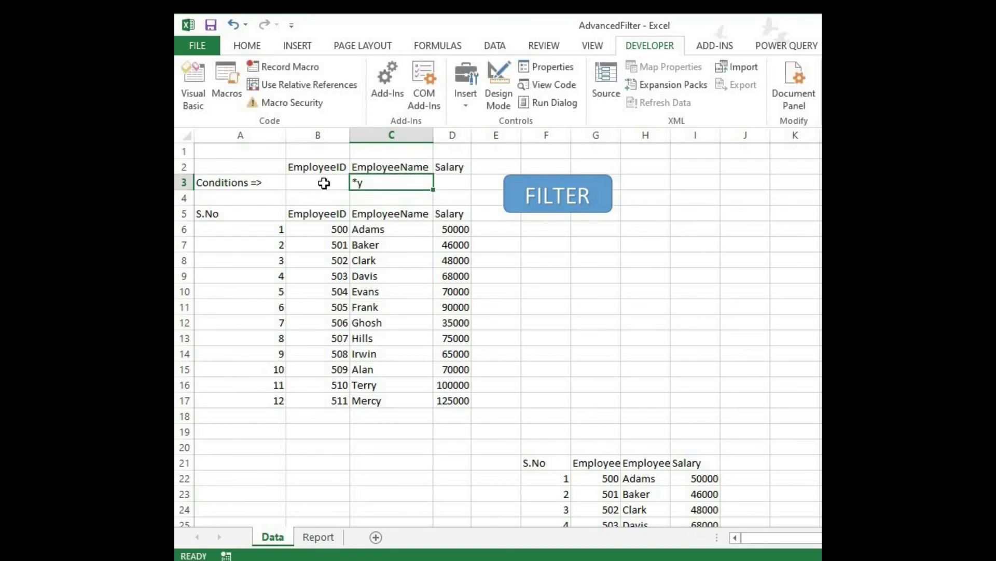
Run the macro from the FILTER shape and compare the records copied below F21:I21 with the EmployeeName column.
{"action": "left_click", "coordinate": [568, 209]}
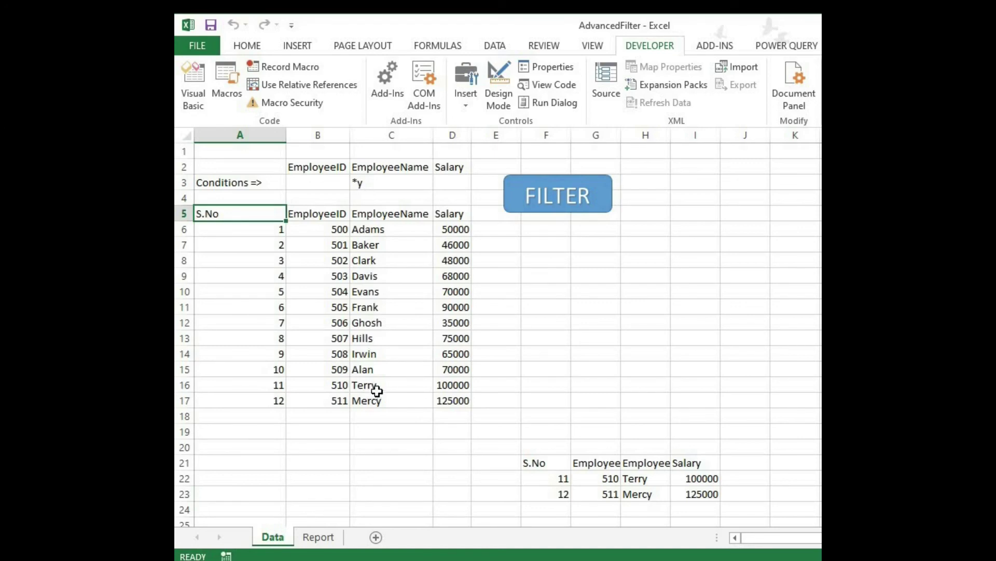
{"action": "left_click", "coordinate": [645, 478]}
{"action": "left_click", "coordinate": [646, 494]}
{"action": "left_click", "coordinate": [378, 386]}
{"action": "left_click", "coordinate": [381, 402]}
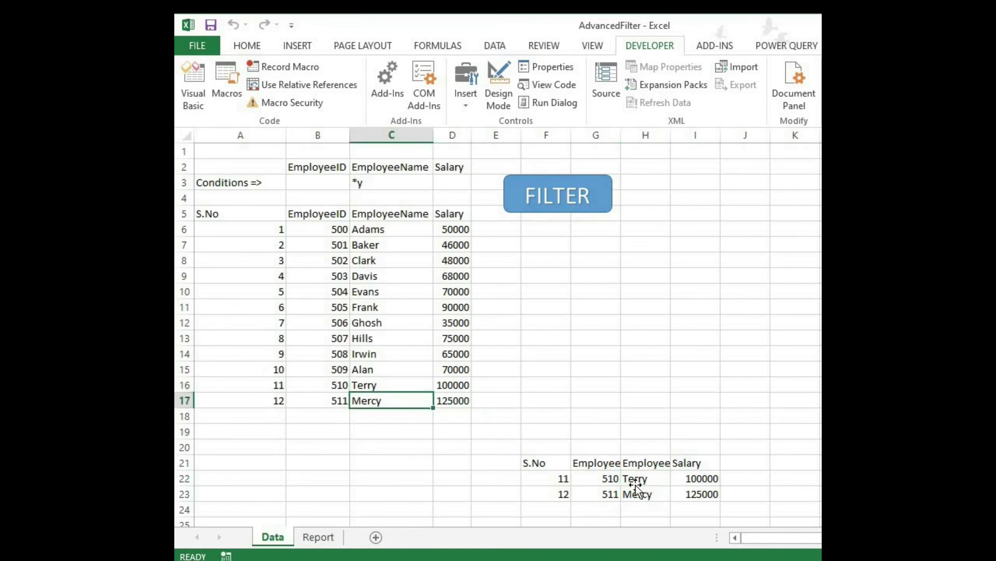
{"action": "left_click", "coordinate": [636, 480]}
{"action": "key", "text": "Down"}
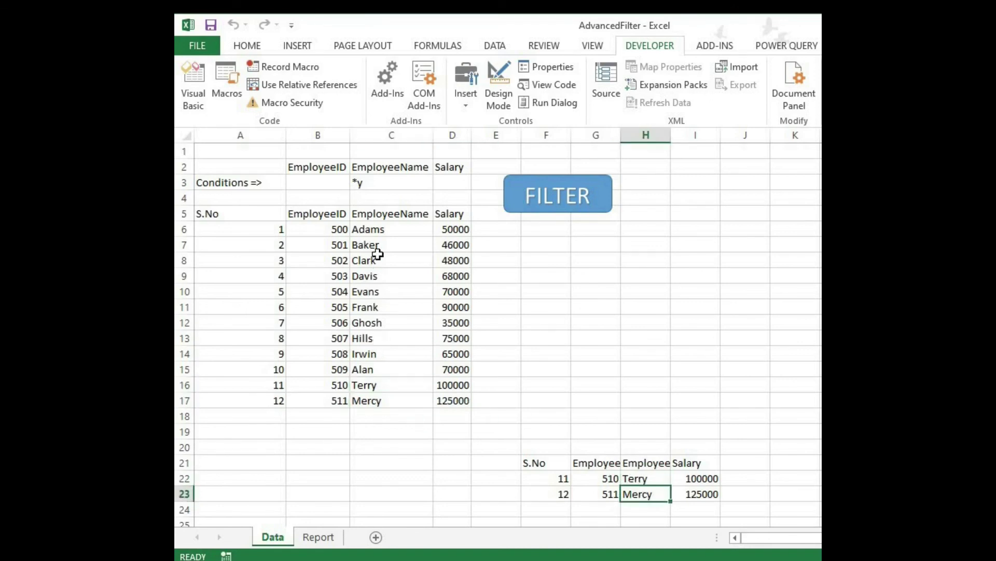
{"action": "left_click", "coordinate": [378, 243]}
{"action": "left_click", "coordinate": [387, 338]}
{"action": "key", "text": "Up"}
{"action": "key", "text": "Up"}
{"action": "key", "text": "Up"}
{"action": "key", "text": "Up"}
{"action": "key", "text": "Up"}
{"action": "key", "text": "Up"}
{"action": "key", "text": "Up"}
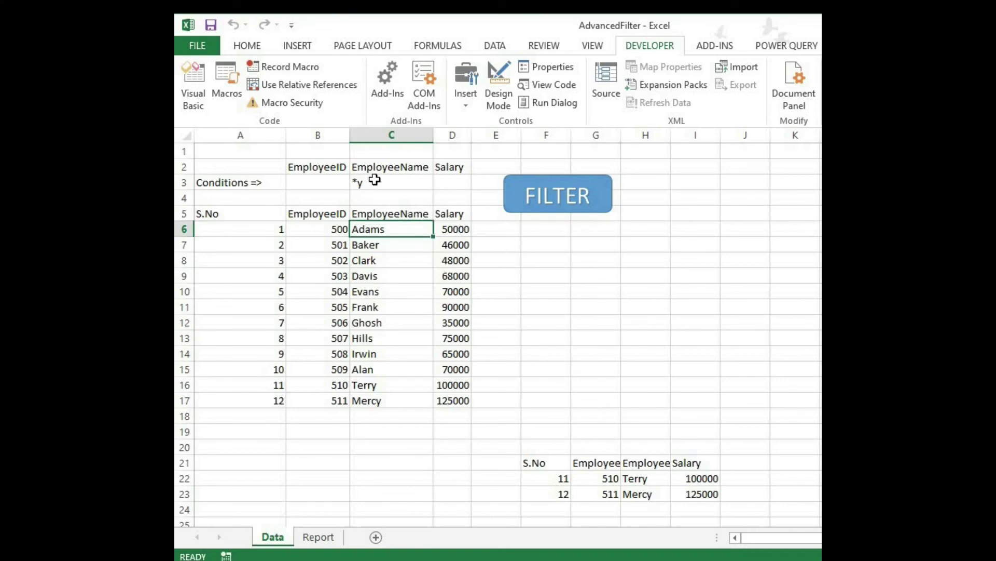
Clear the EmployeeName condition in C3 and select the Salary condition cell D3.
{"action": "key", "text": "Up"}
{"action": "key", "text": "Up"}
{"action": "key", "text": "Up"}
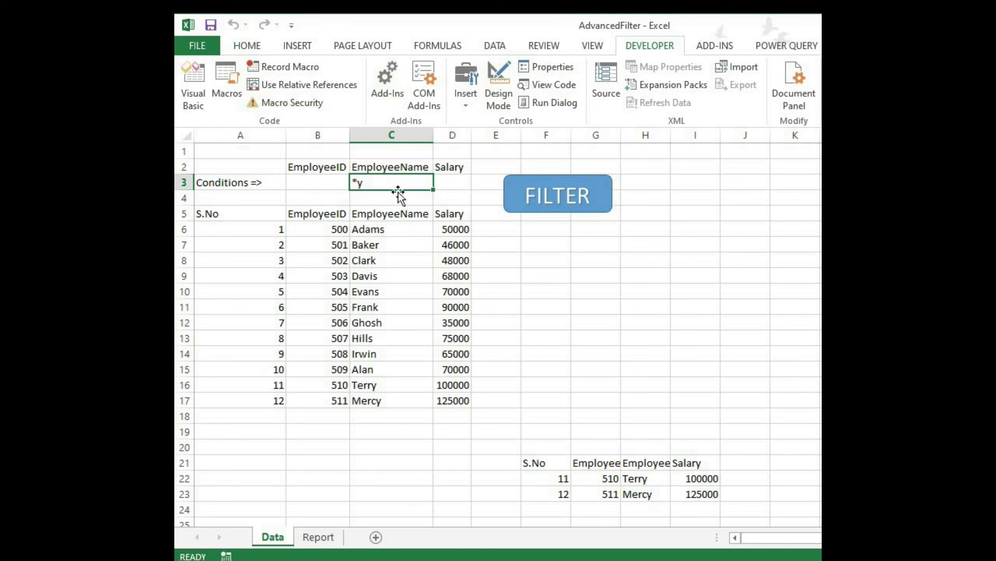
{"action": "key", "text": "Delete"}
{"action": "left_click", "coordinate": [459, 183]}
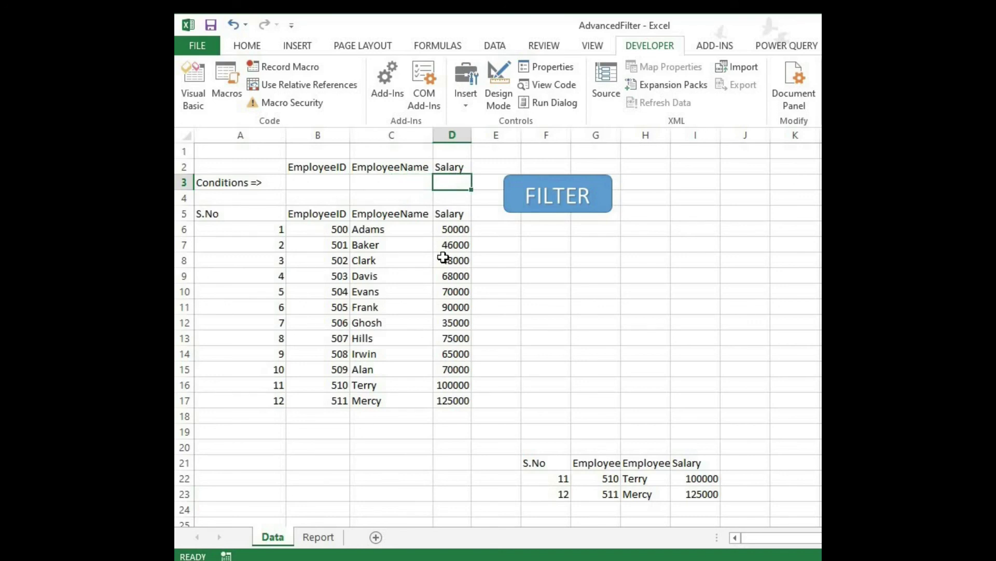
Set the Salary condition in D3 to >=100000 and autofit column D to its contents.
{"action": "type", "text": ">"}
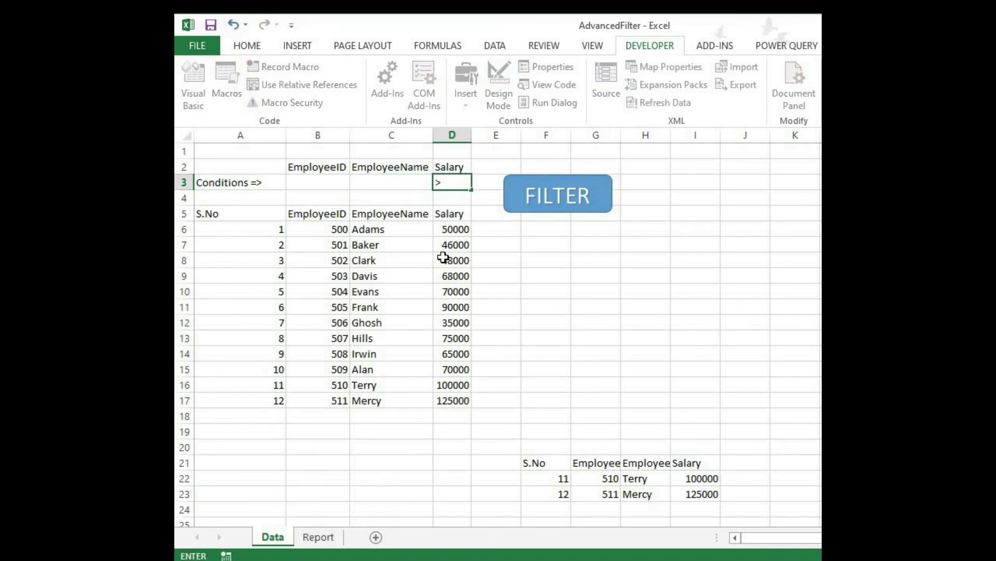
{"action": "type", "text": "100000"}
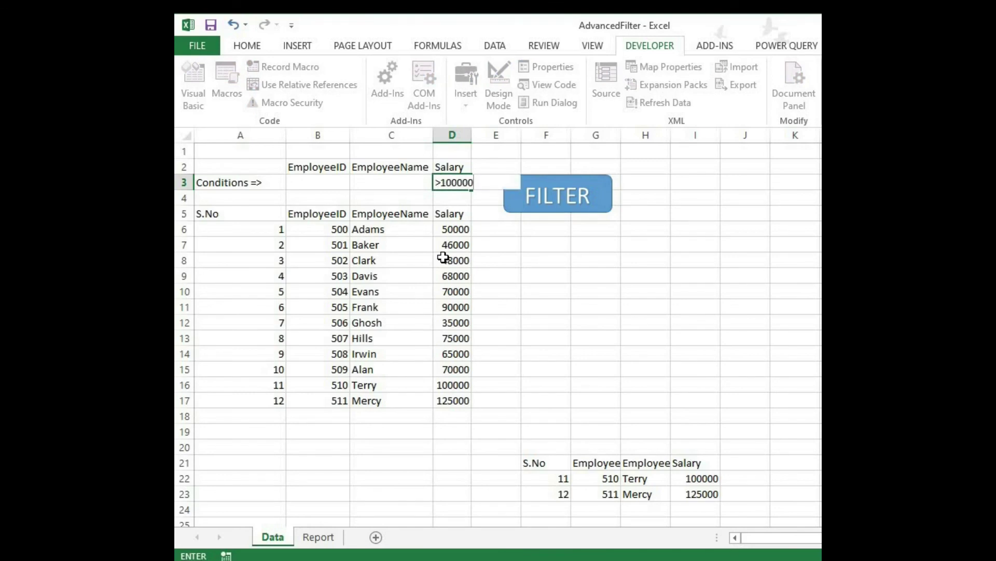
{"action": "key", "text": "Return"}
{"action": "key", "text": "Up"}
{"action": "key", "text": "F2"}
{"action": "key", "text": "Home"}
{"action": "key", "text": "Right"}
{"action": "type", "text": "="}
{"action": "key", "text": "Return"}
{"action": "key", "text": "Up"}
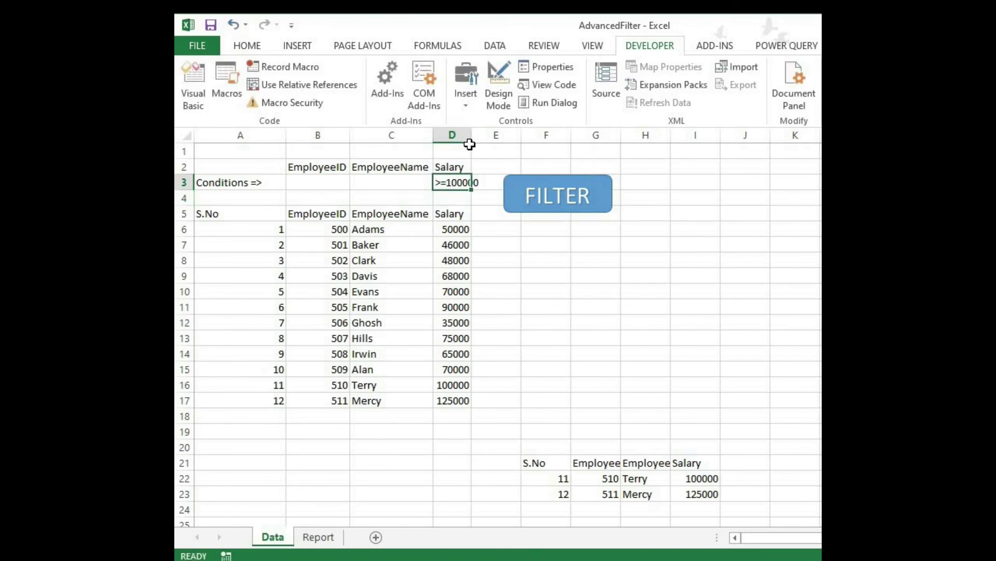
{"action": "double_click", "coordinate": [472, 135]}
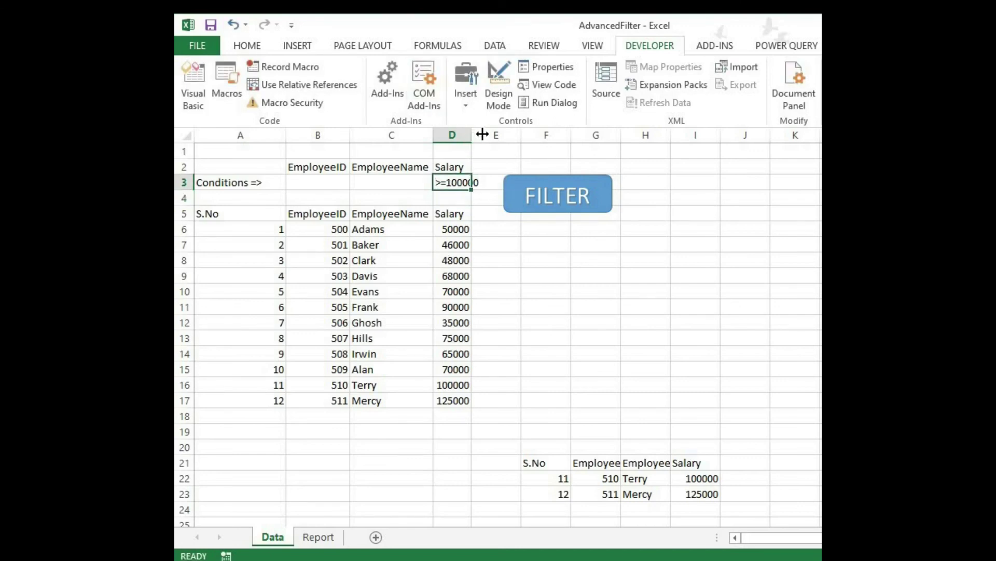
Run the macro from the FILTER shape and check the records copied below F21:I21 against the Salary condition.
{"action": "left_click", "coordinate": [581, 207]}
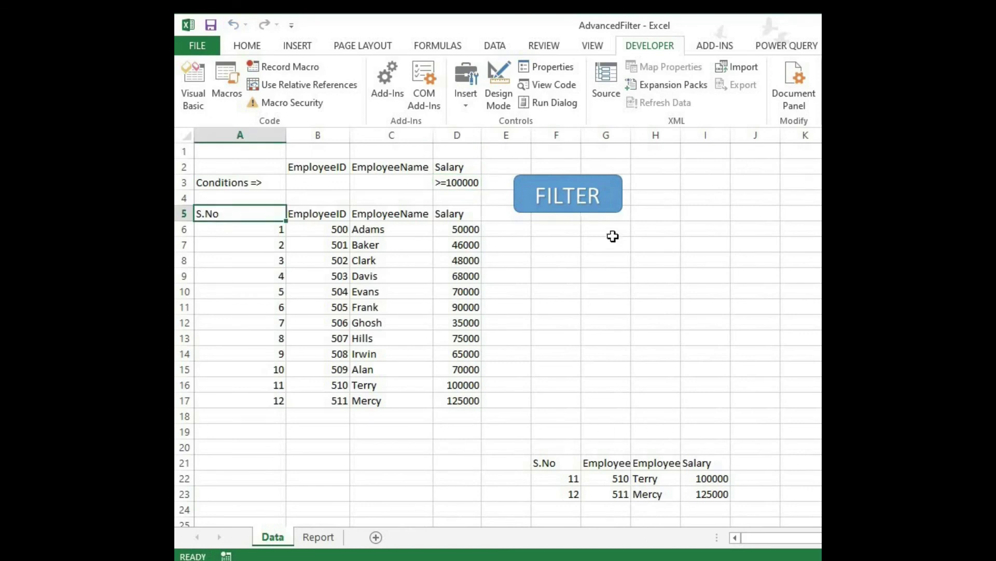
{"action": "left_click_drag", "start_coordinate": [556, 478], "coordinate": [721, 495]}
{"action": "left_click", "coordinate": [668, 497]}
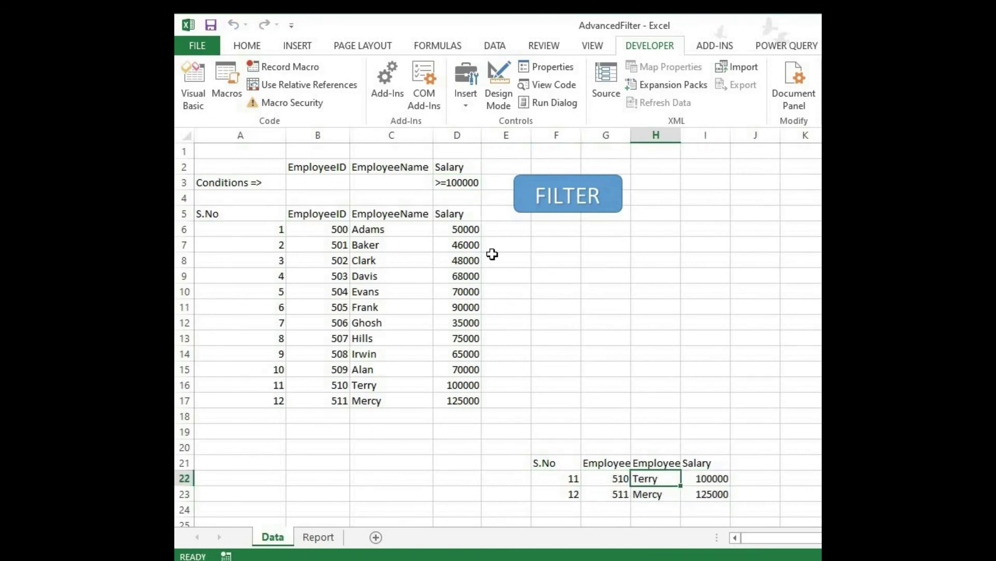
Clear the Salary condition in D3 and set the EmployeeID condition in B3 to >=504.
{"action": "left_click", "coordinate": [459, 183]}
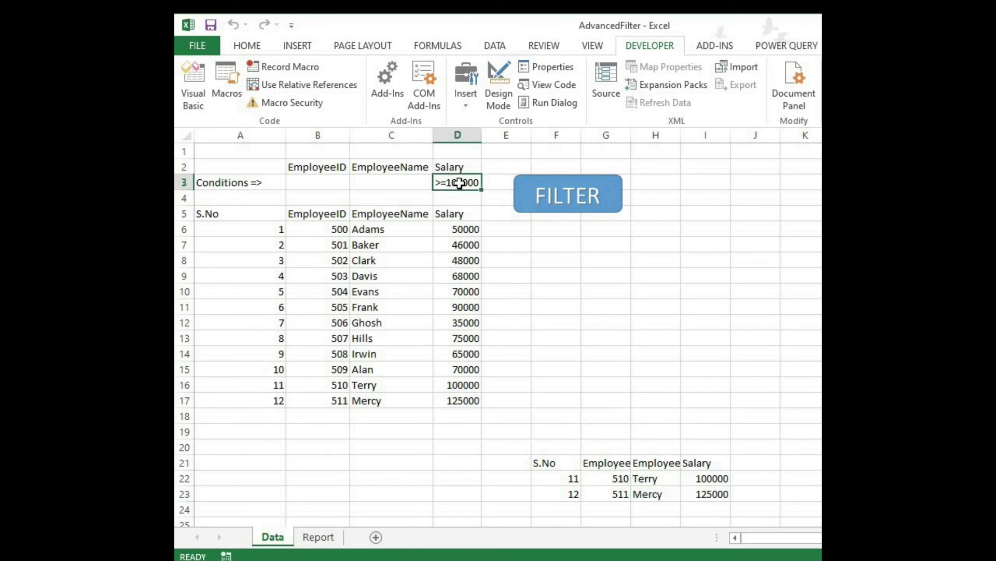
{"action": "key", "text": "Delete"}
{"action": "key", "text": "Left"}
{"action": "key", "text": "Left"}
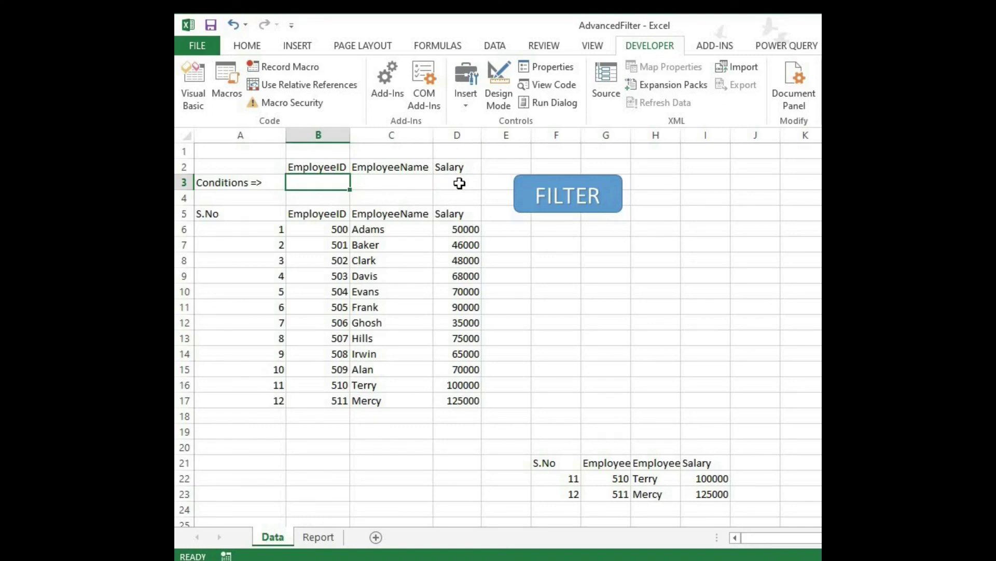
{"action": "type", "text": ">=504"}
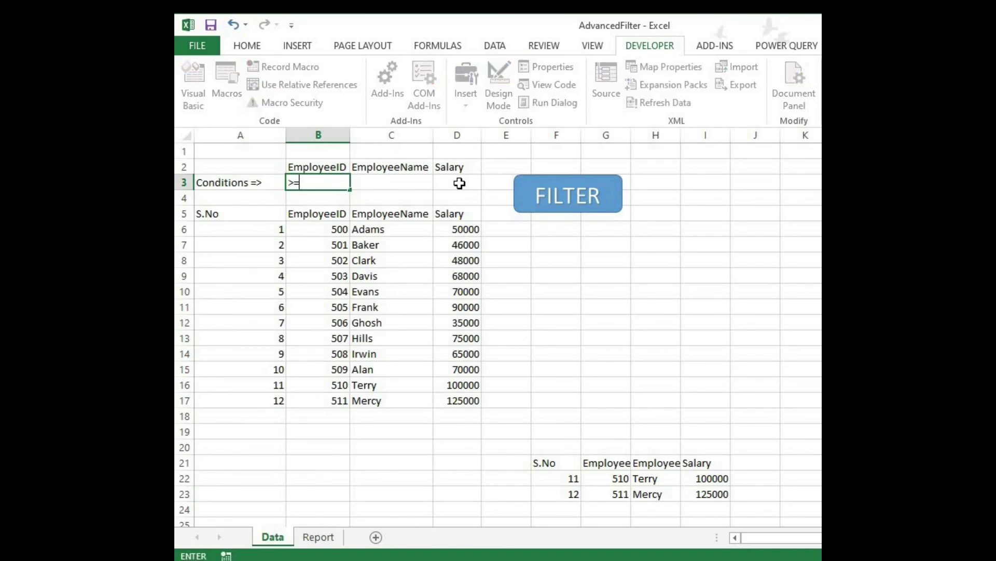
{"action": "key", "text": "Return"}
Run the macro from the FILTER shape and review all copied records in F22:I29 against the EmployeeID condition.
{"action": "left_click", "coordinate": [575, 217]}
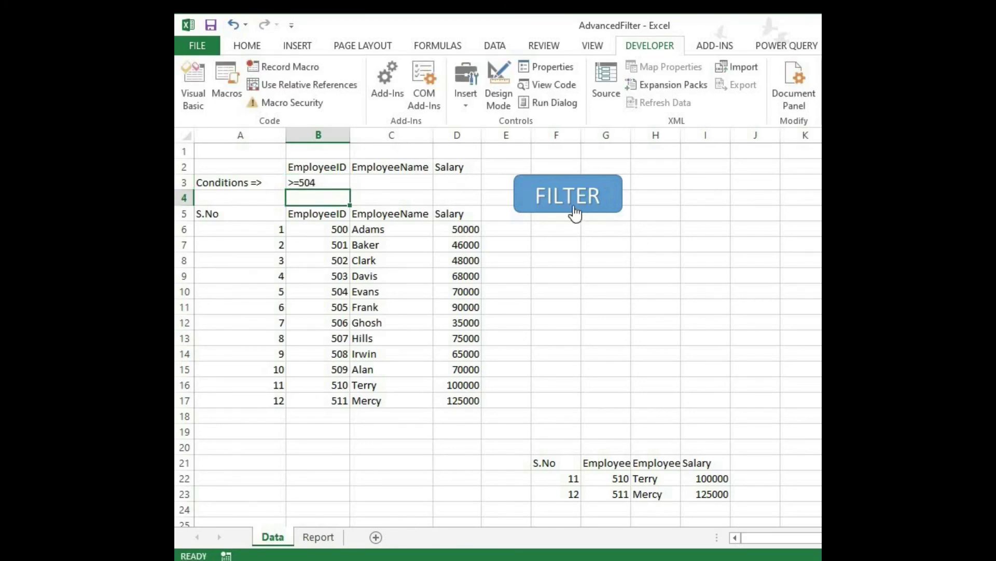
{"action": "left_click", "coordinate": [602, 480]}
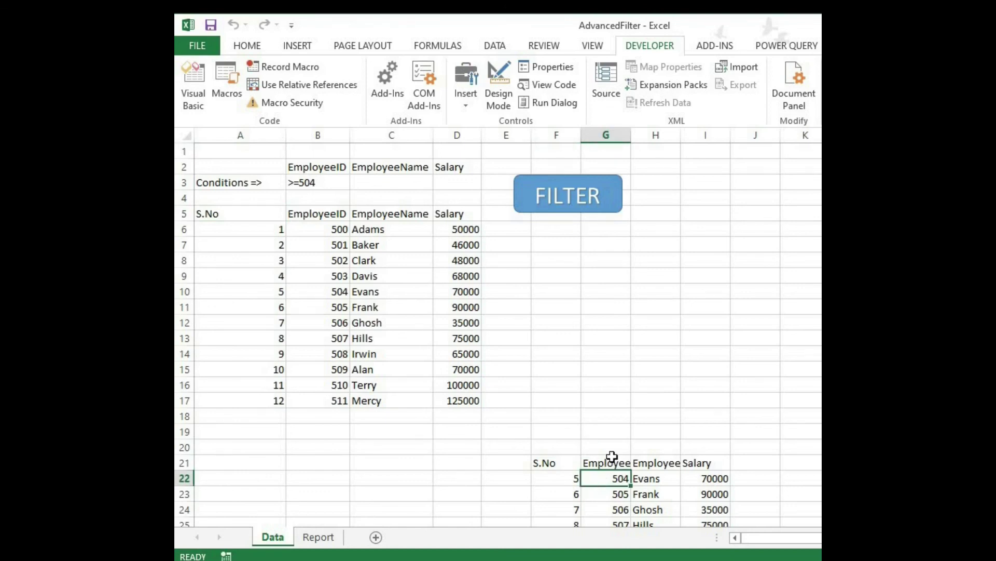
{"action": "scroll", "coordinate": [615, 446], "scroll_direction": "down", "scroll_amount": 1}
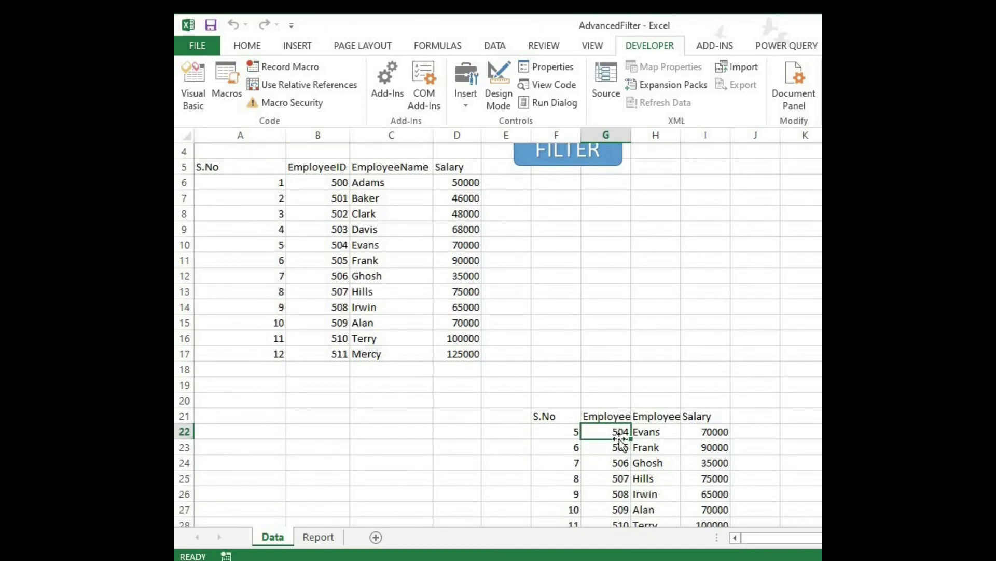
{"action": "scroll", "coordinate": [617, 438], "scroll_direction": "up", "scroll_amount": 1}
{"action": "scroll", "coordinate": [616, 411], "scroll_direction": "down", "scroll_amount": 2}
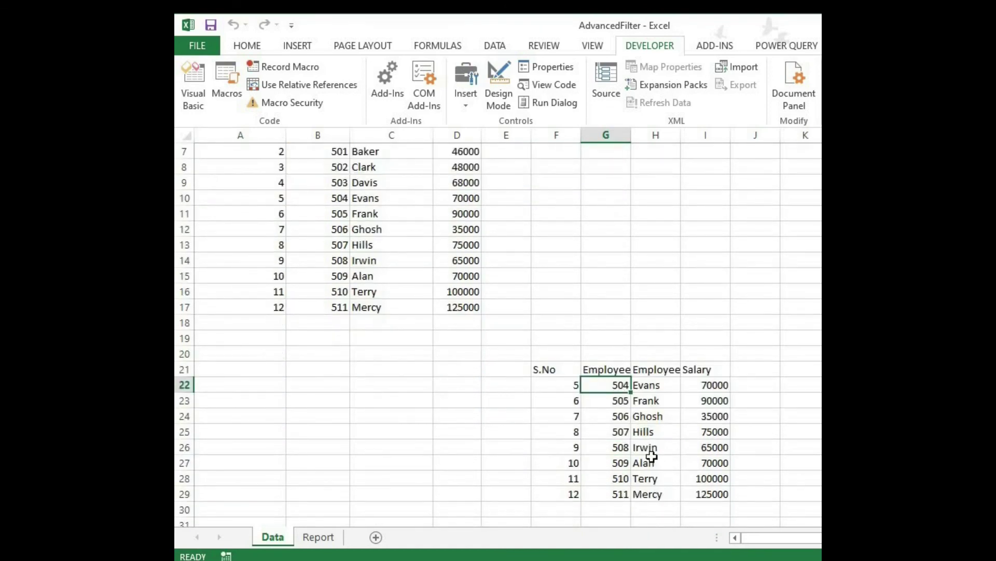
{"action": "left_click_drag", "start_coordinate": [555, 384], "coordinate": [705, 493]}
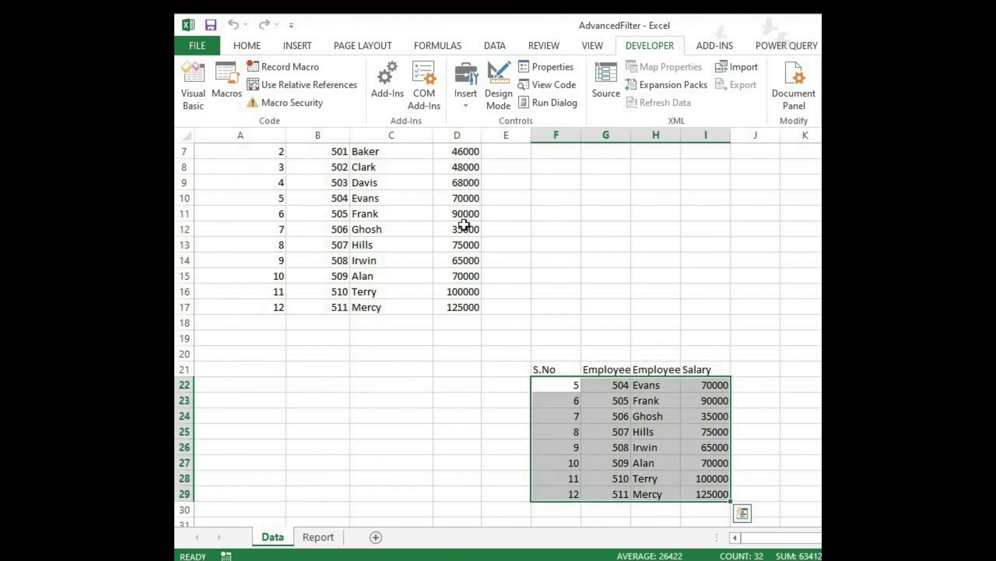
{"action": "scroll", "coordinate": [464, 224], "scroll_direction": "up", "scroll_amount": 2}
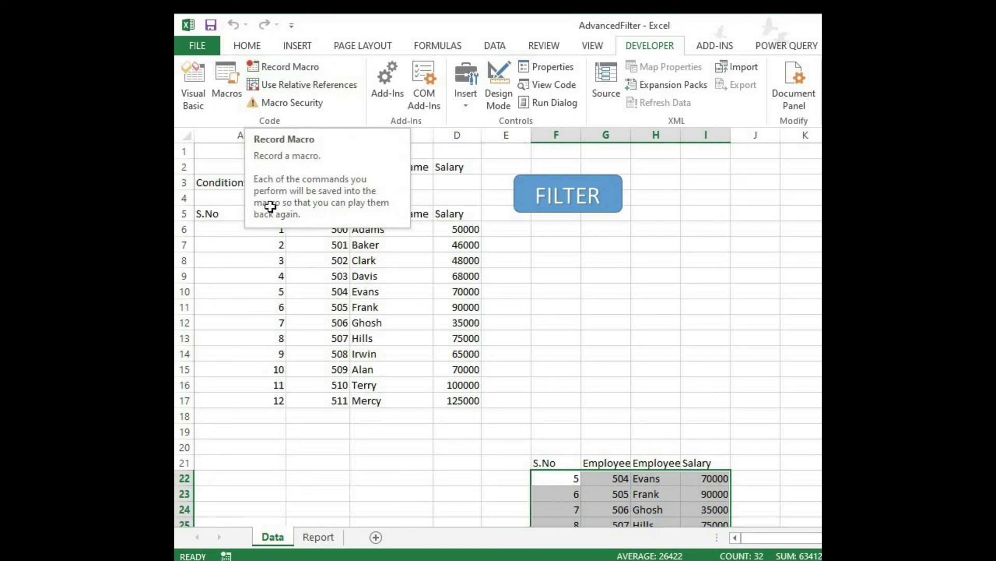
Select the source employee table from the S.No header in A5 through the last Salary cell in D17.
{"action": "left_click", "coordinate": [275, 260]}
{"action": "key", "text": "ctrl+Up"}
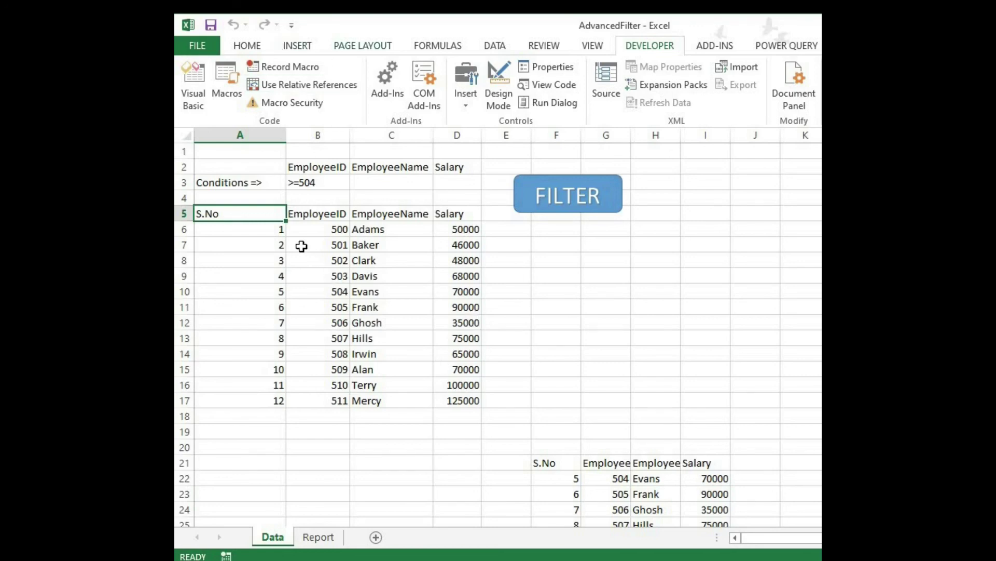
{"action": "left_click", "coordinate": [472, 401], "text": "shift"}
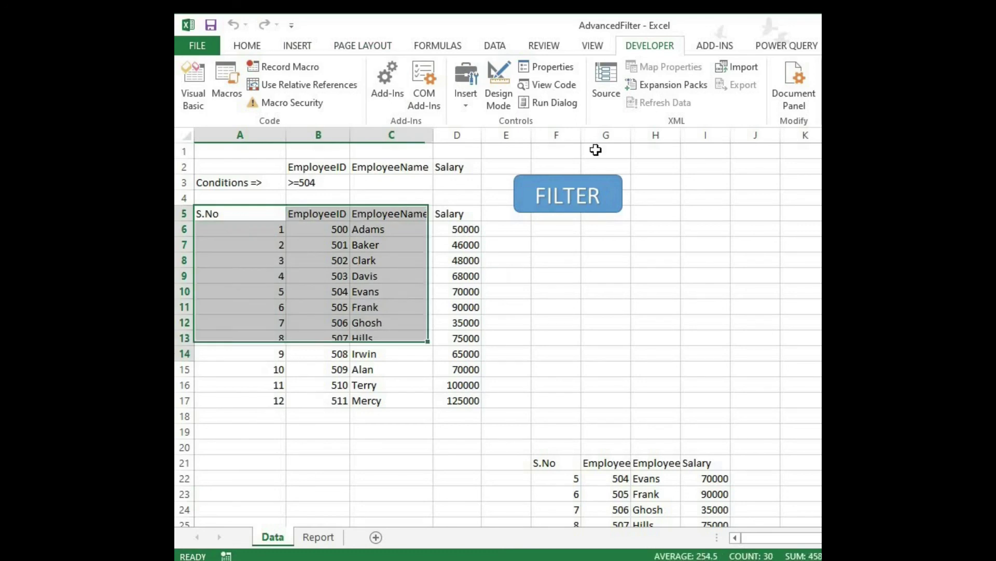